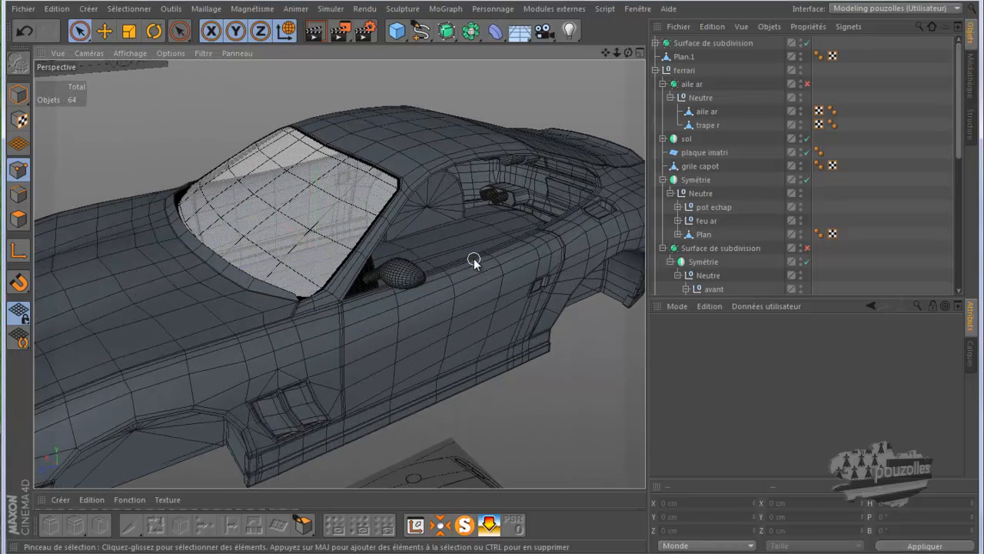
# Examine the a18b5b17e4 reference photo of the seats and floor, and return to the car model
pyautogui.scroll(1, 474, 258)
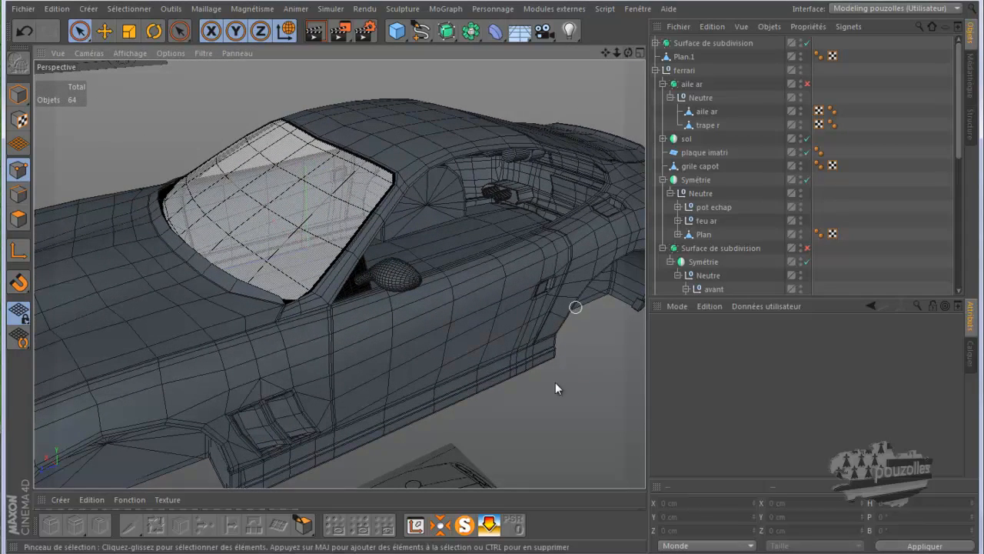
pyautogui.moveTo(412, 553)
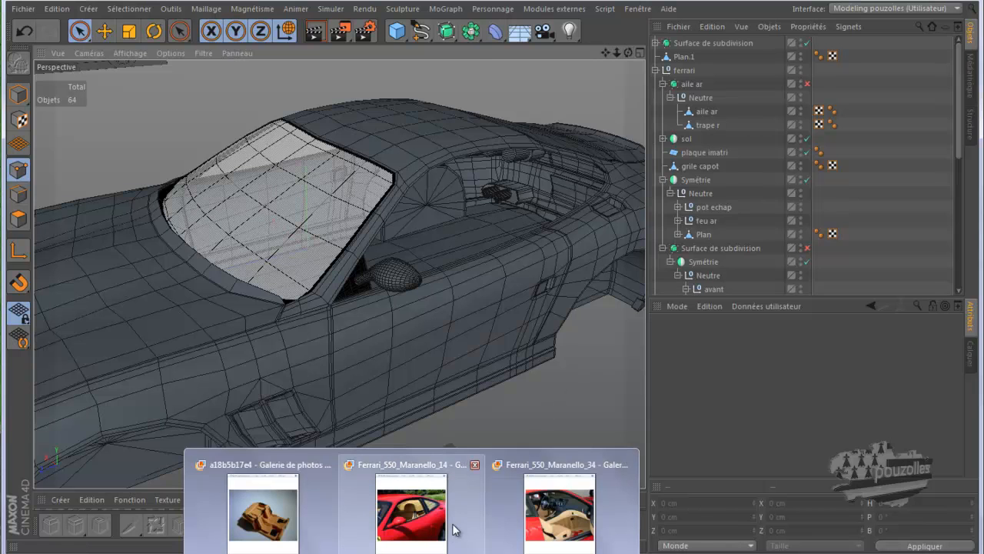
pyautogui.click(288, 531)
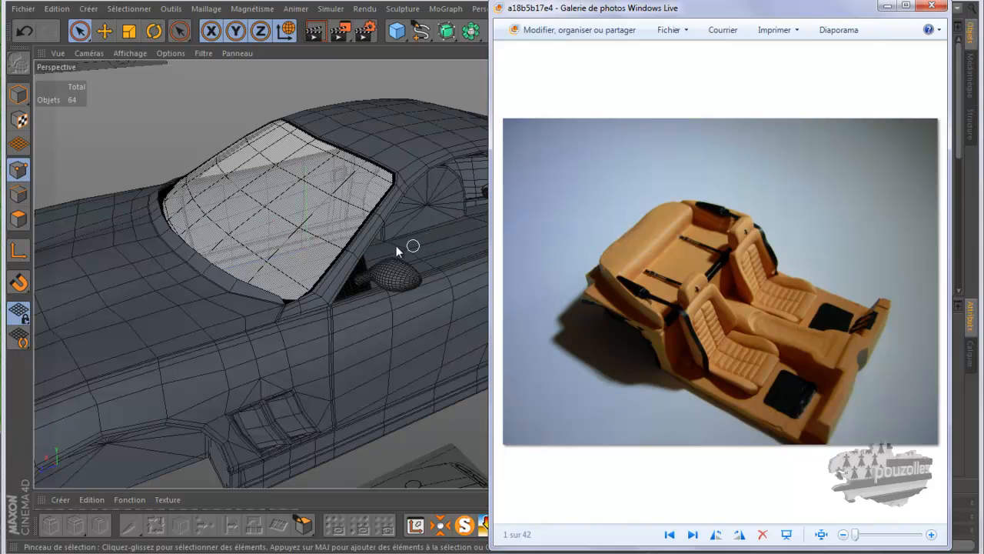
pyautogui.click(289, 210)
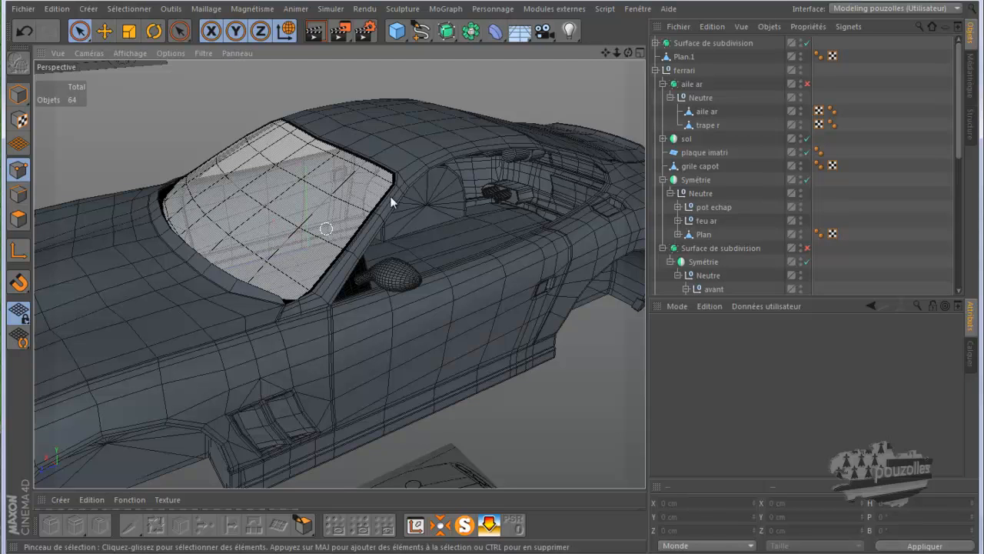
pyautogui.moveTo(629, 52); pyautogui.dragTo(492, 279)
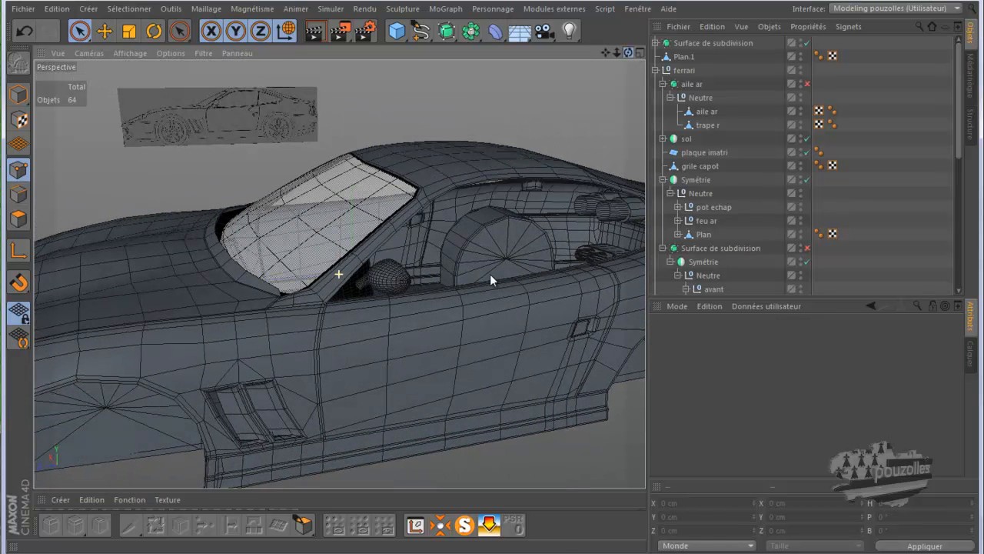
# Examine the Ferrari_550_Maranello_34 reference photo of the dashboard, and return to the car model
pyautogui.moveTo(412, 553)
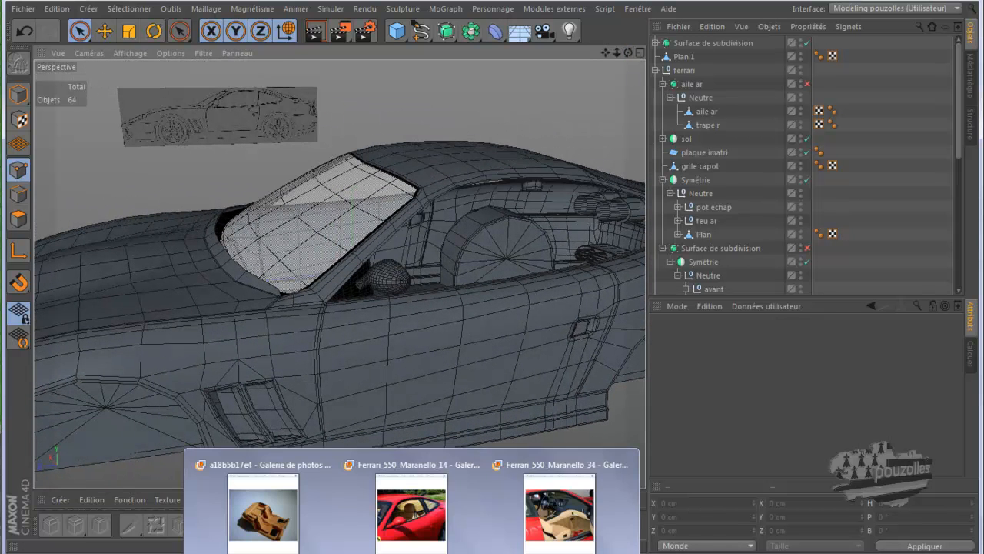
pyautogui.click(518, 512)
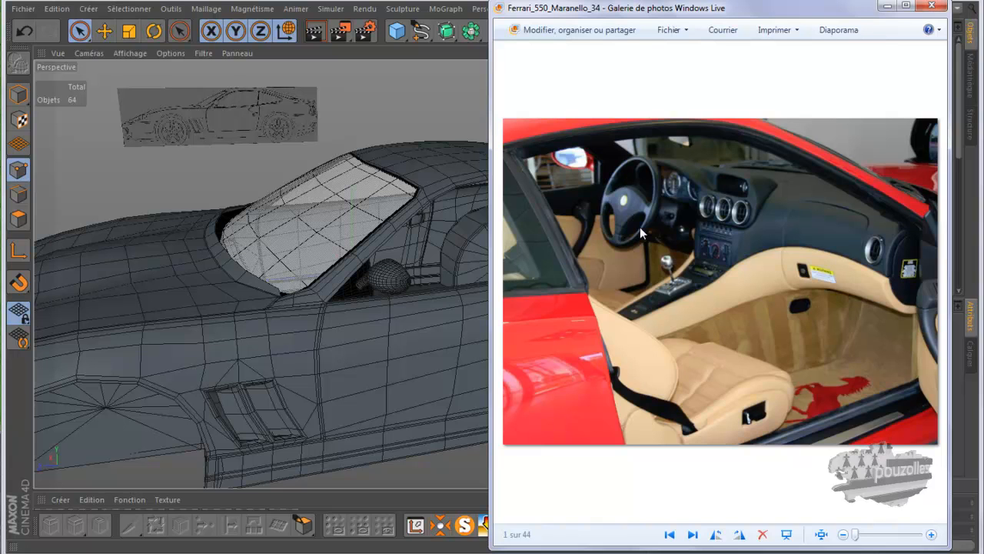
pyautogui.moveTo(163, 553)
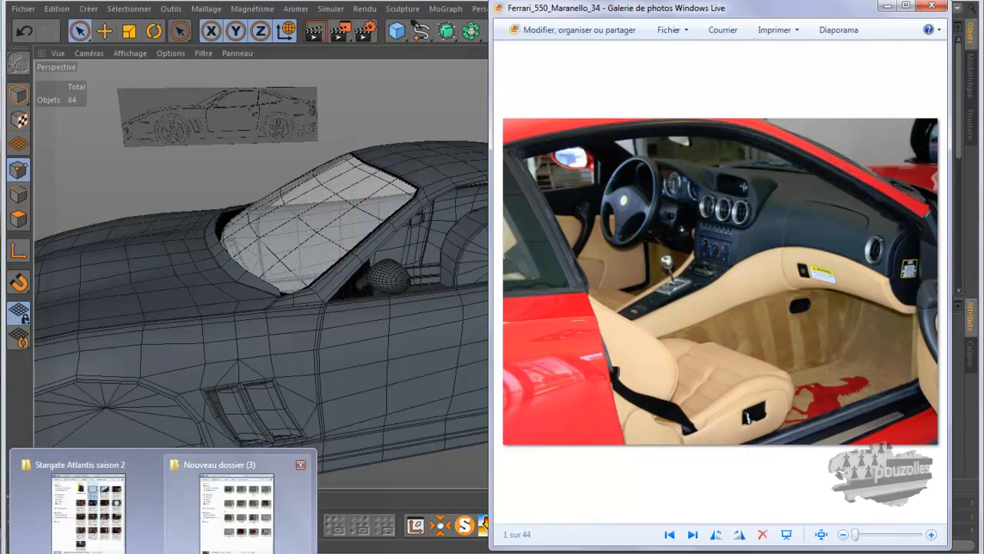
pyautogui.click(630, 553)
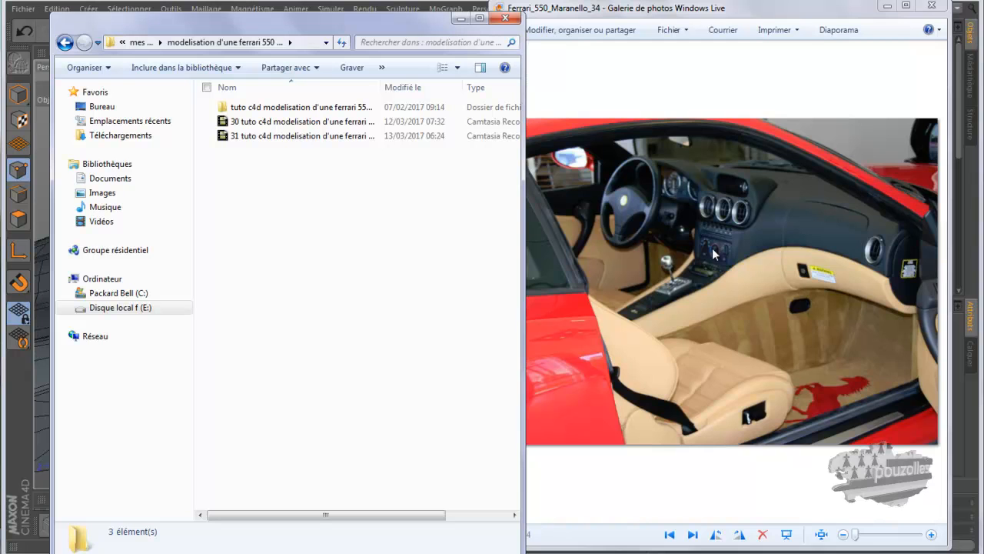
pyautogui.click(505, 21)
pyautogui.click(888, 7)
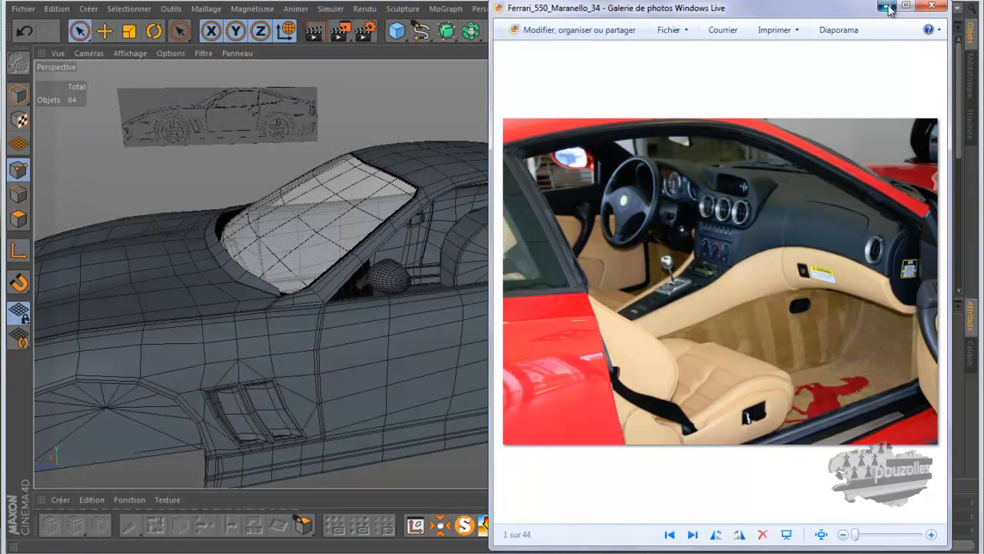
# Add a plane primitive with 1 width segment and 1 height segment
pyautogui.click(398, 31)
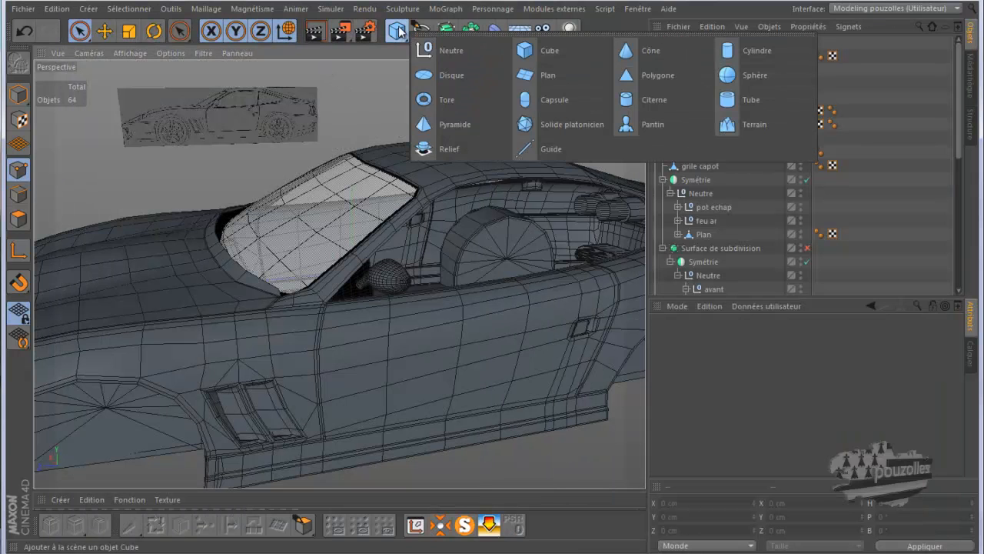
pyautogui.click(529, 77)
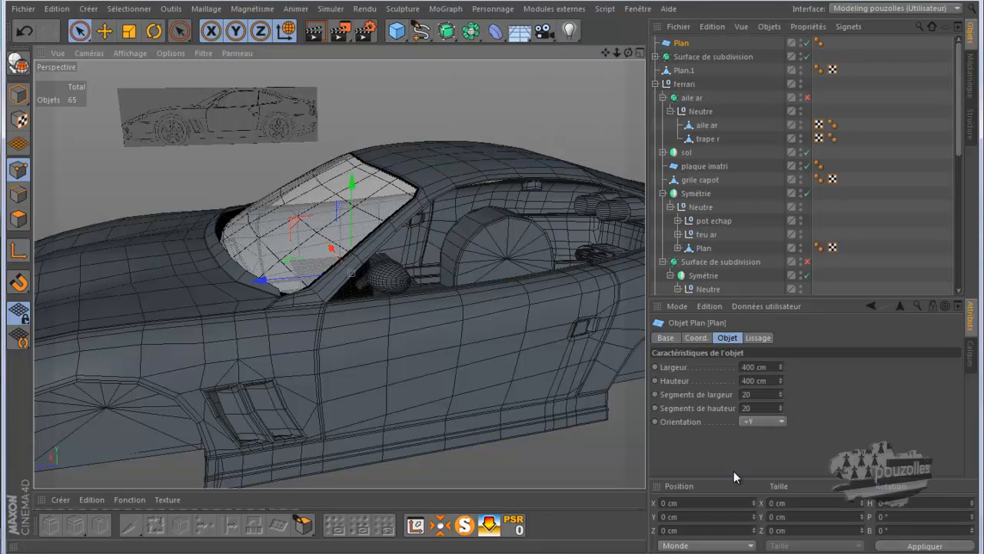
pyautogui.click(760, 395)
pyautogui.write('1')
pyautogui.click(760, 408)
pyautogui.write('1')
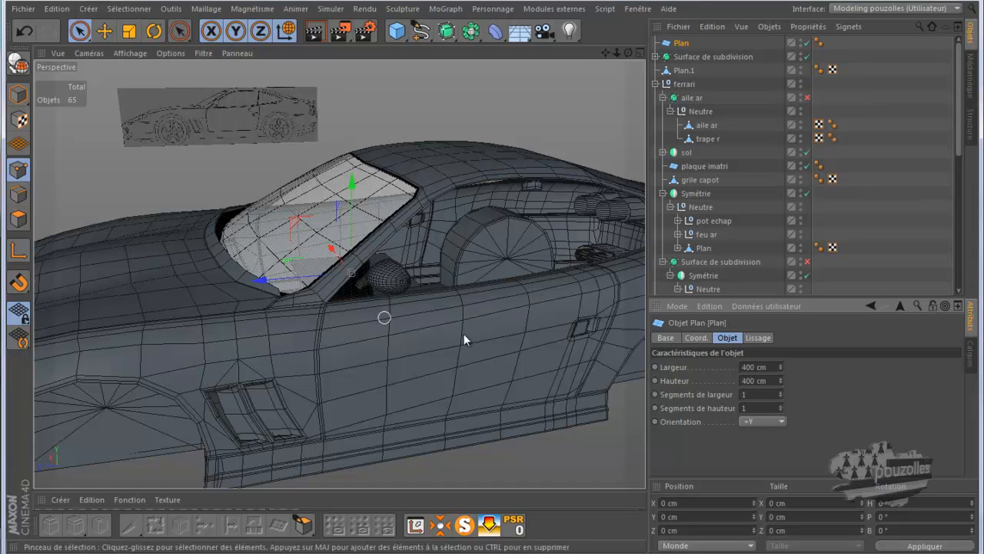
# Raise the plane to the base of the side window, at about 135 cm on Y
pyautogui.middleClick(431, 395)
pyautogui.middleClick(316, 370)
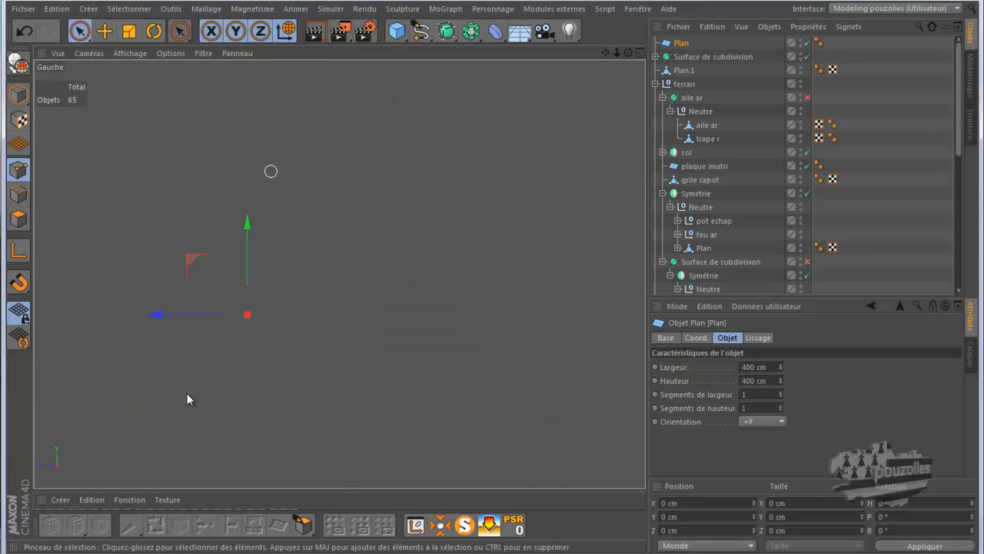
pyautogui.scroll(6, 137, 277)
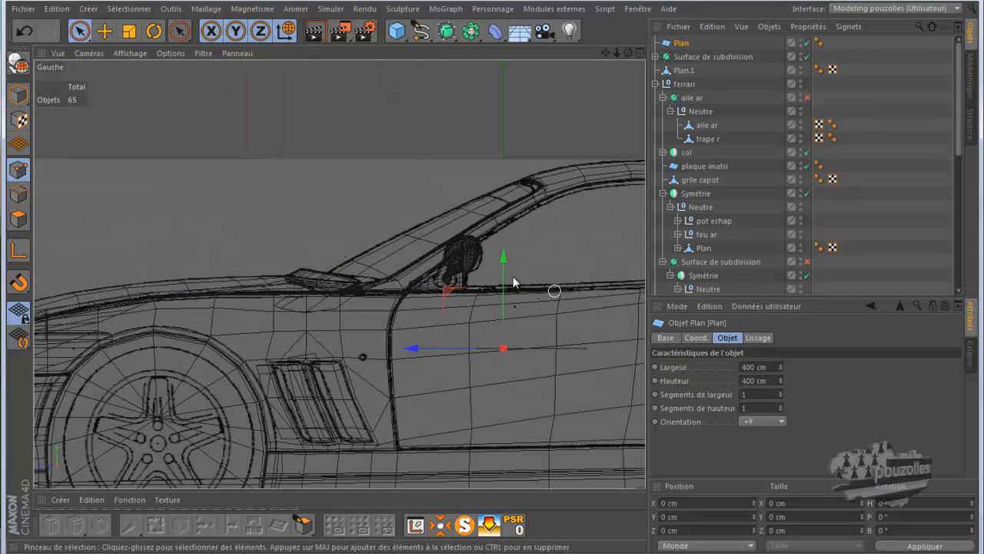
pyautogui.moveTo(502, 263); pyautogui.dragTo(507, 209)
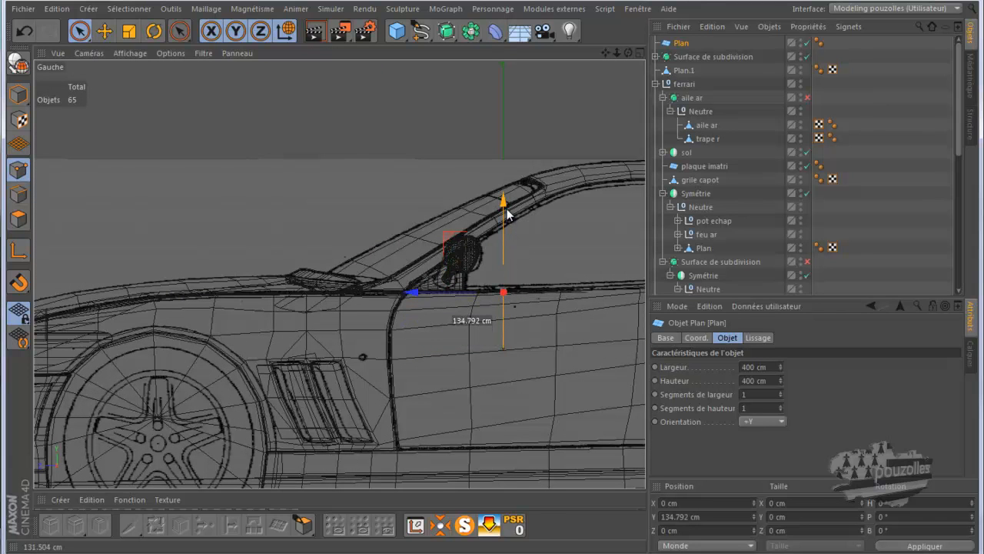
pyautogui.middleClick(281, 207)
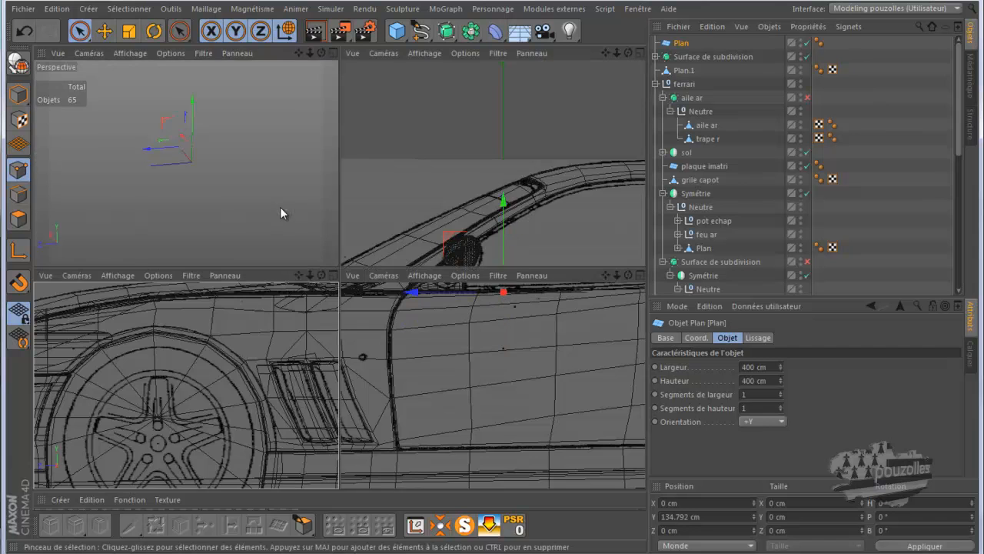
pyautogui.middleClick(243, 197)
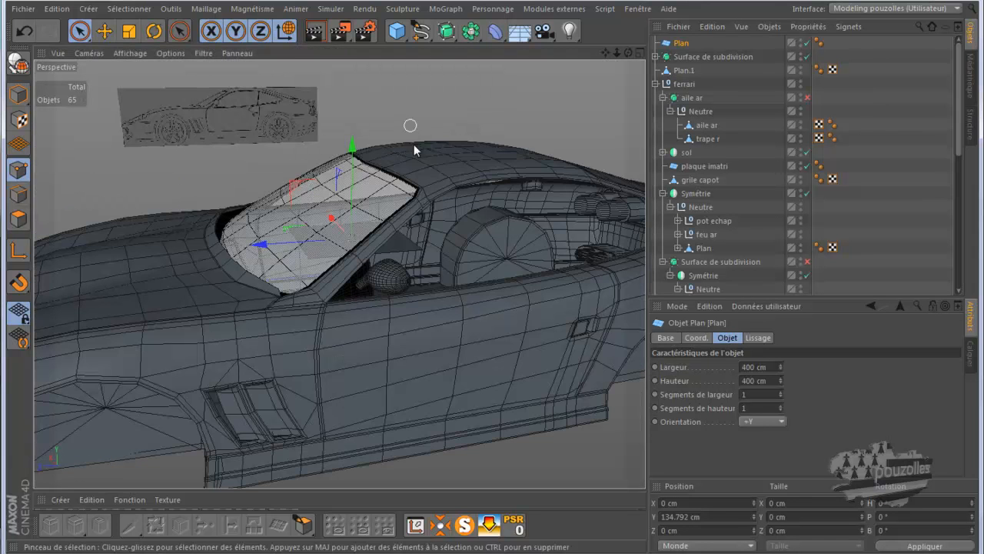
# Resize the plane inside the cabin to about 1264 cm wide and 1151 cm high
pyautogui.moveTo(630, 53); pyautogui.dragTo(492, 277)
pyautogui.click(18, 94)
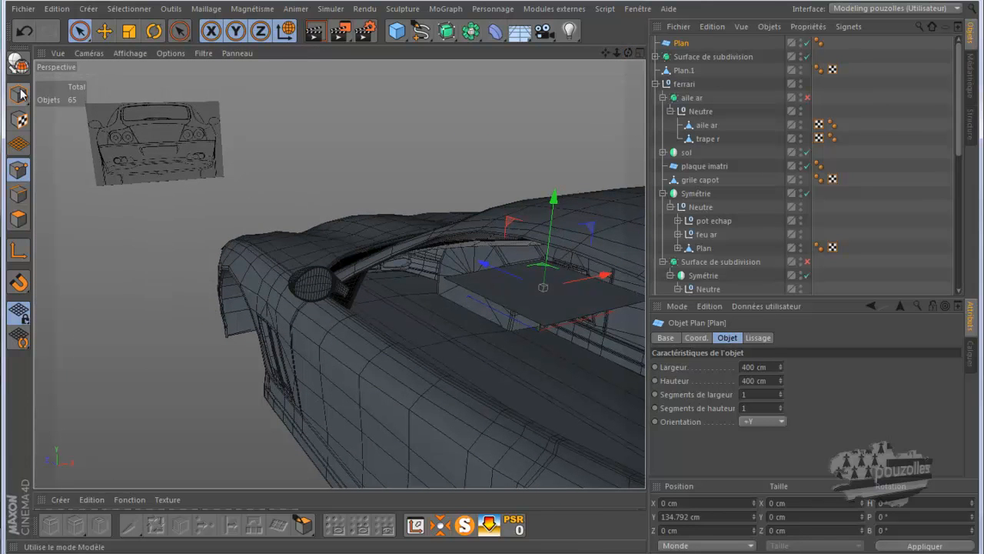
pyautogui.moveTo(594, 276); pyautogui.dragTo(494, 279)
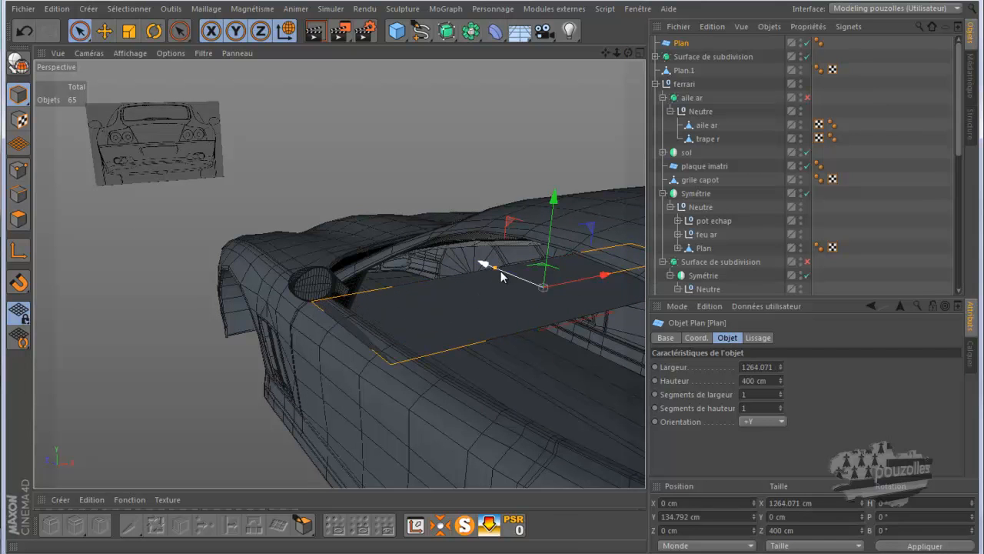
pyautogui.moveTo(496, 269); pyautogui.dragTo(426, 240)
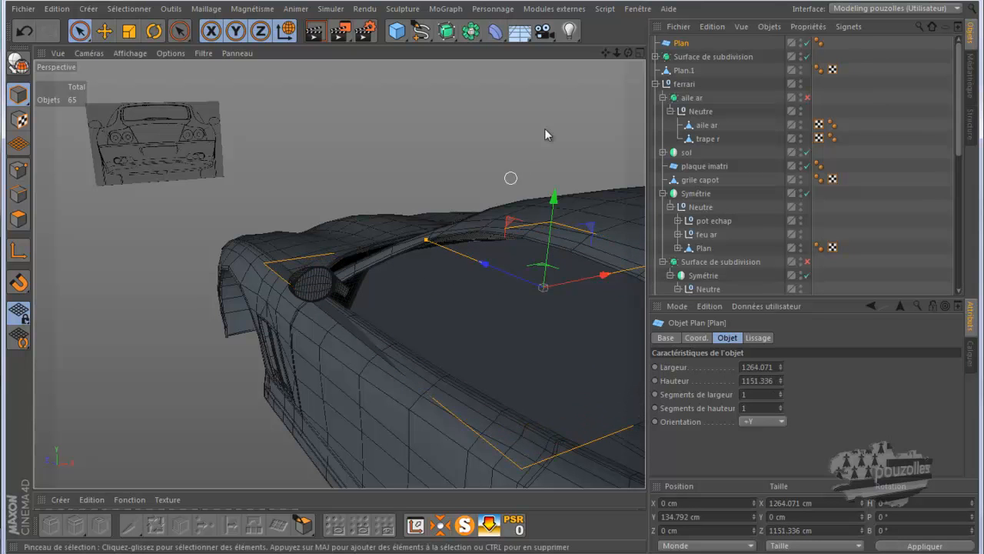
pyautogui.scroll(-3, 316, 203)
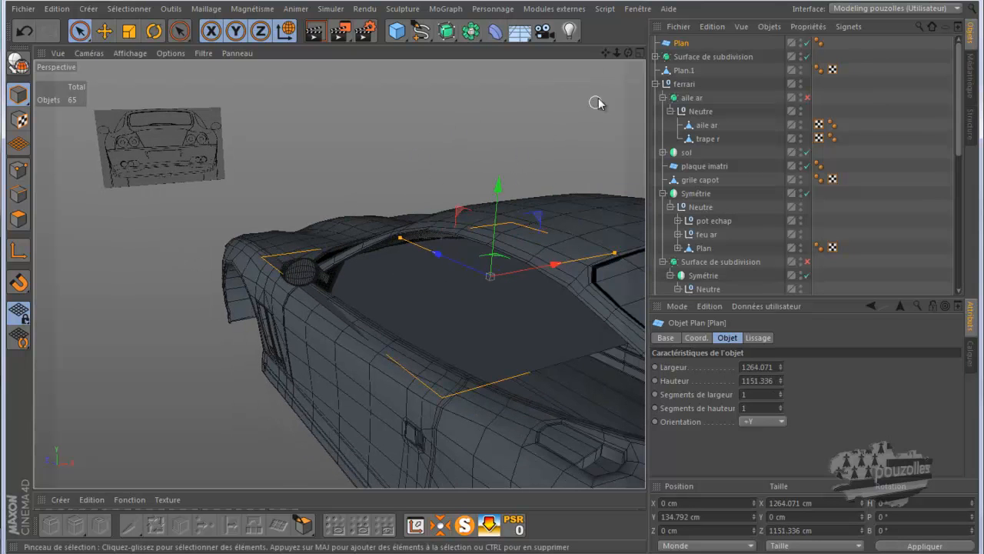
pyautogui.moveTo(609, 54); pyautogui.dragTo(495, 278)
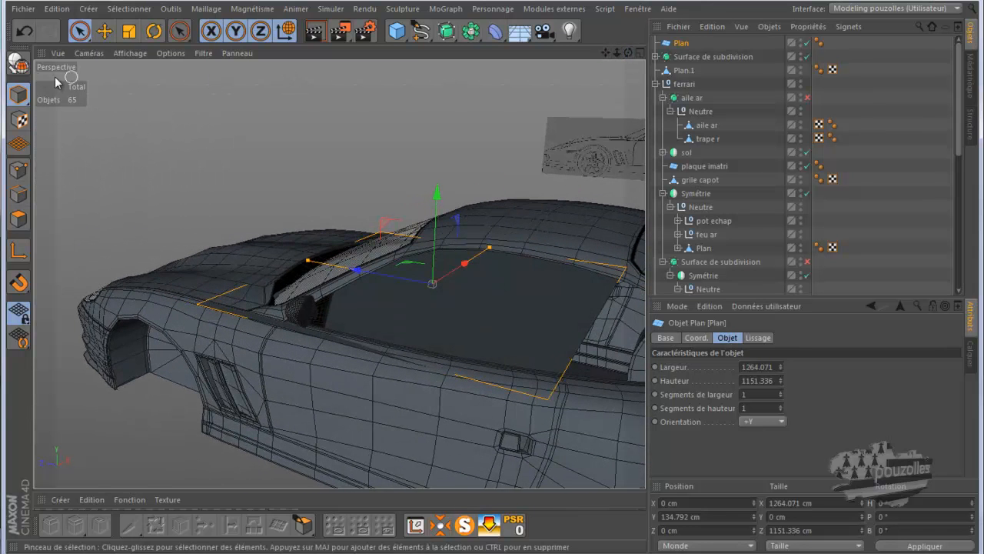
# Make the plane editable and prepare to pick its points with the rectangle selection
pyautogui.click(16, 63)
pyautogui.click(19, 169)
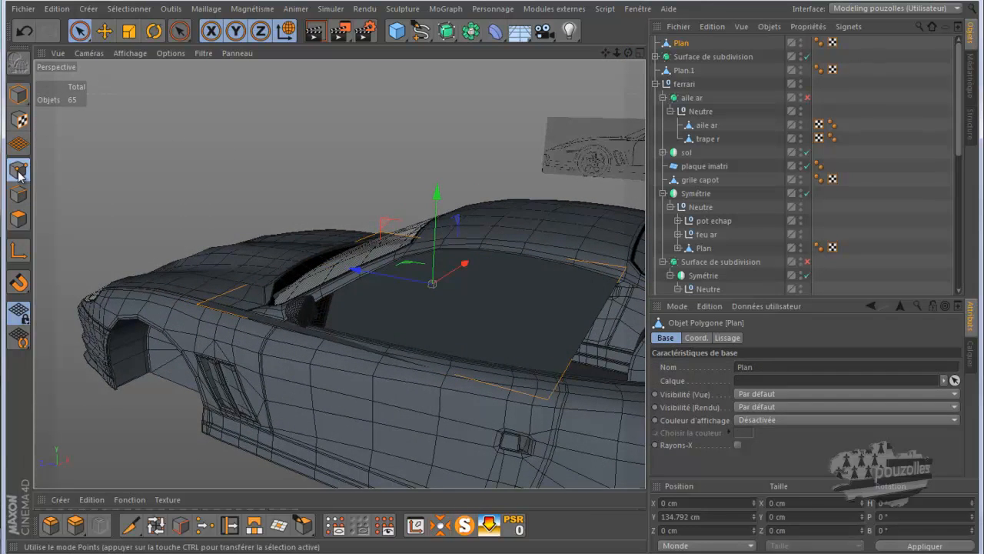
pyautogui.click(80, 34)
pyautogui.click(121, 73)
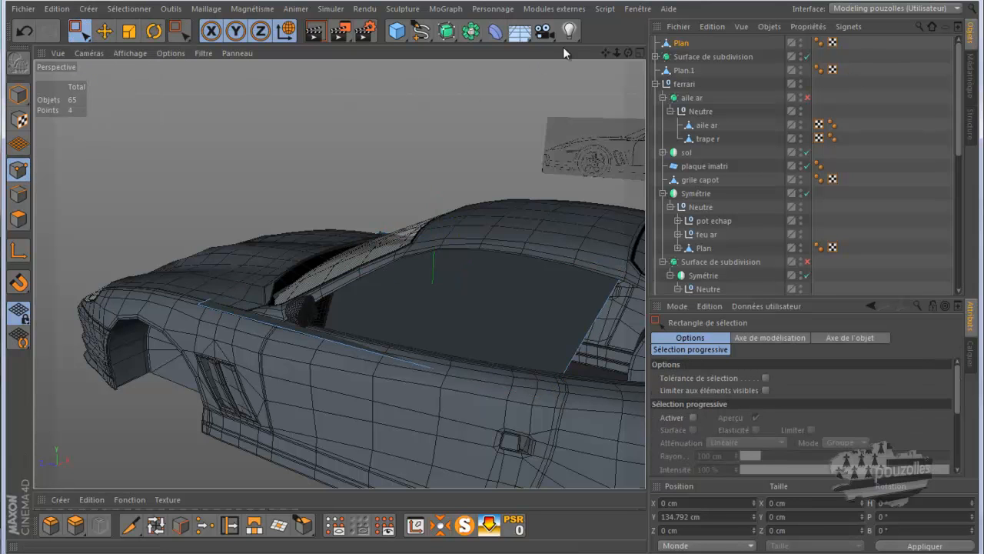
# Set the world X position of the plane's two far-side points to 0, and place the plane under a new Symmetry object
pyautogui.moveTo(624, 52); pyautogui.dragTo(593, 216)
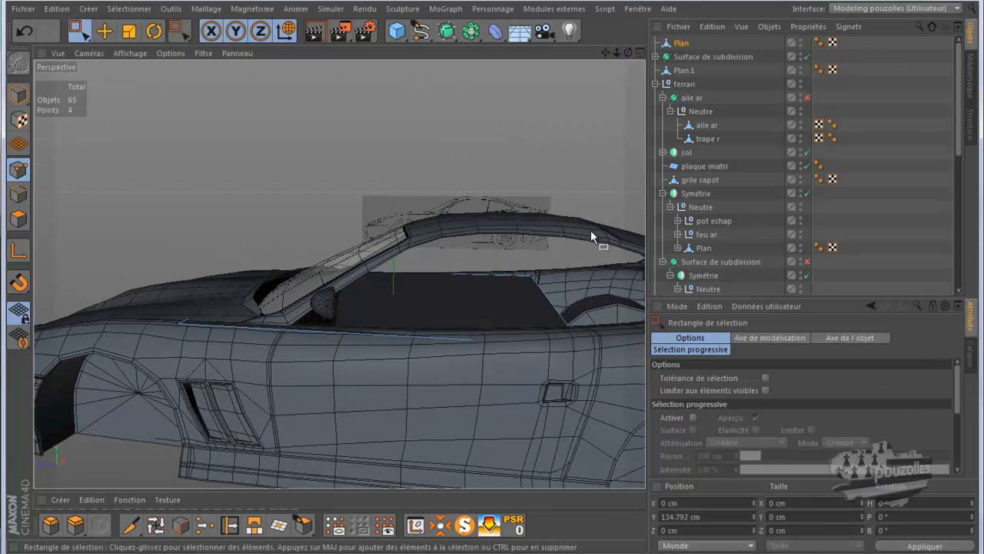
pyautogui.moveTo(391, 280); pyautogui.dragTo(265, 240)
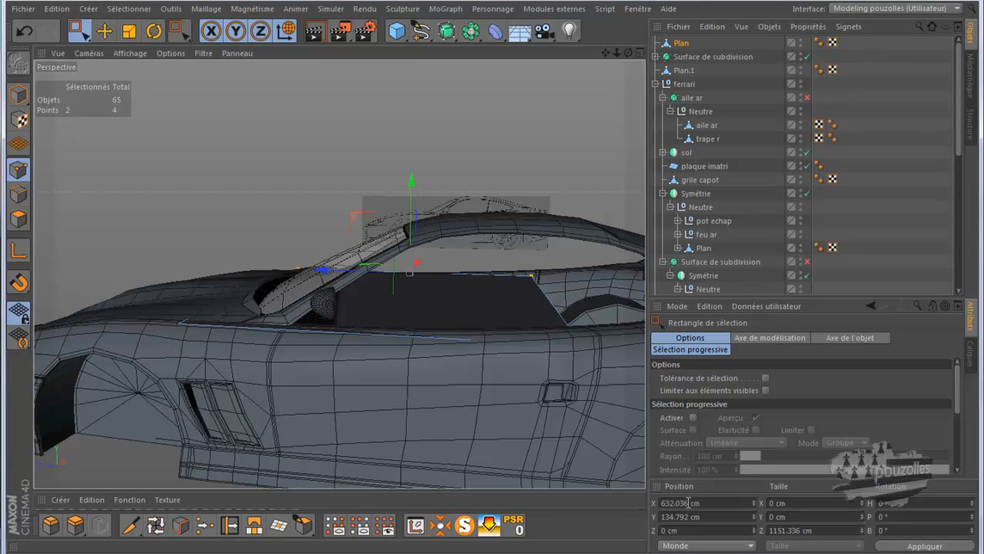
pyautogui.click(704, 545)
pyautogui.click(692, 516)
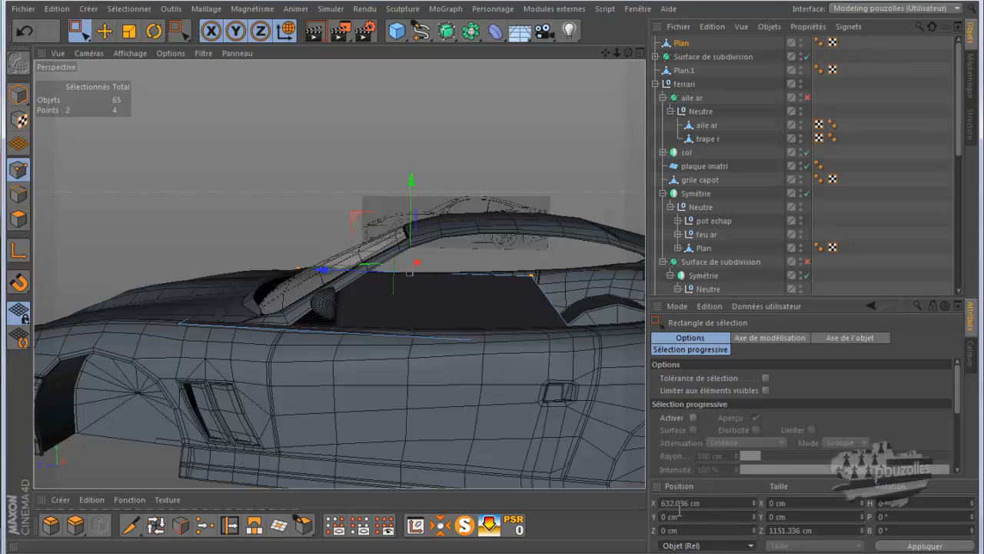
pyautogui.click(690, 546)
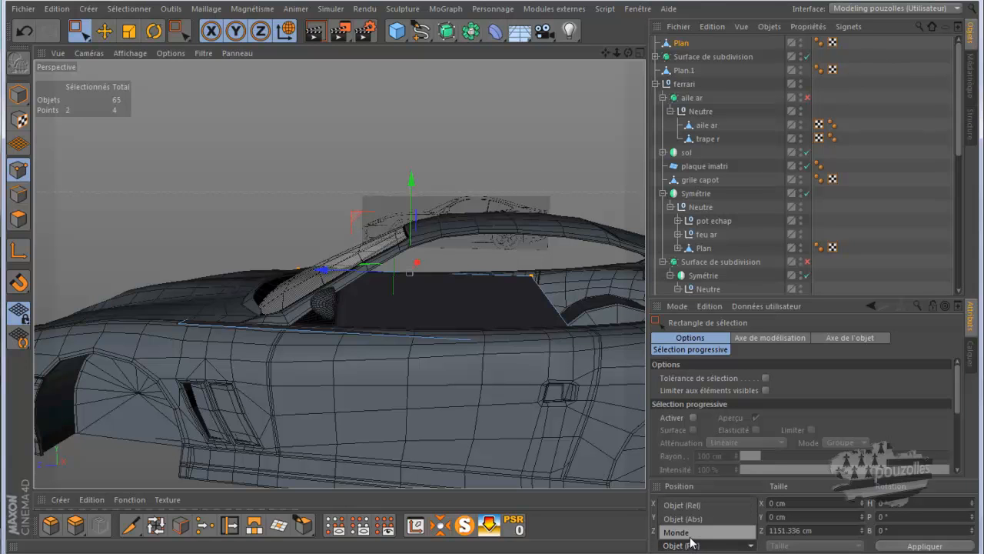
pyautogui.click(692, 532)
pyautogui.click(696, 502)
pyautogui.write('0')
pyautogui.press('Return')
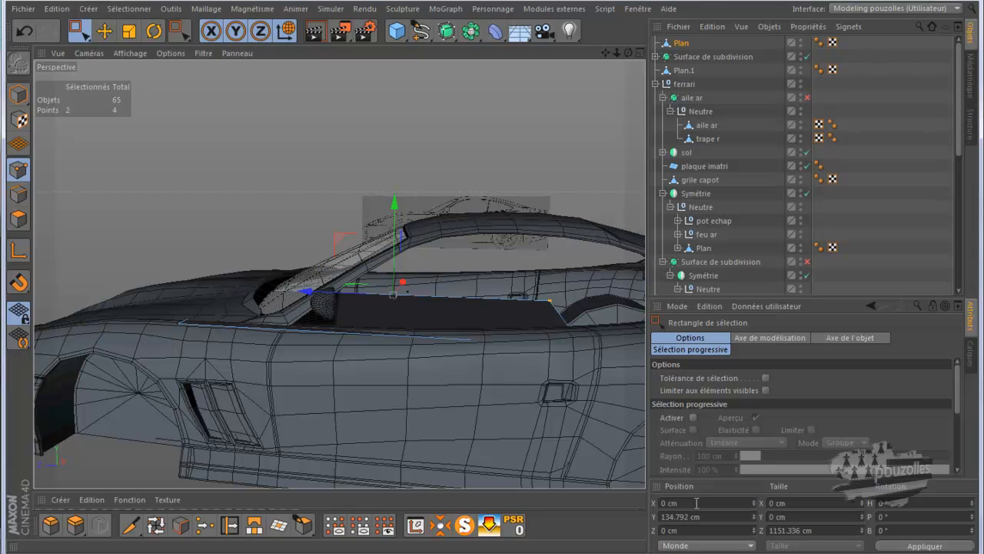
pyautogui.moveTo(471, 31); pyautogui.dragTo(574, 103)
pyautogui.moveTo(677, 61); pyautogui.dragTo(694, 47)
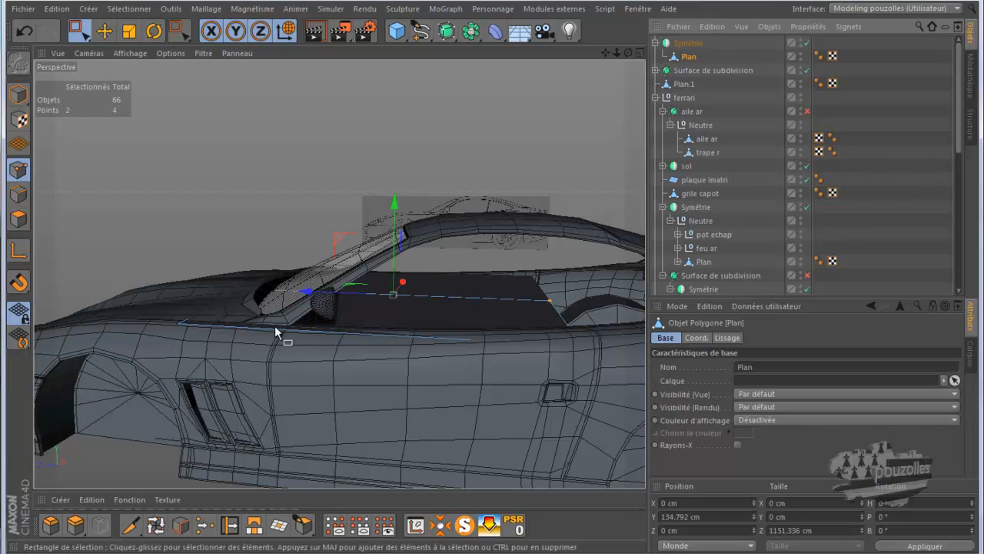
# Select the plane's two front points beneath the windshield and lower them to about 128 cm on Y
pyautogui.scroll(3, 213, 283)
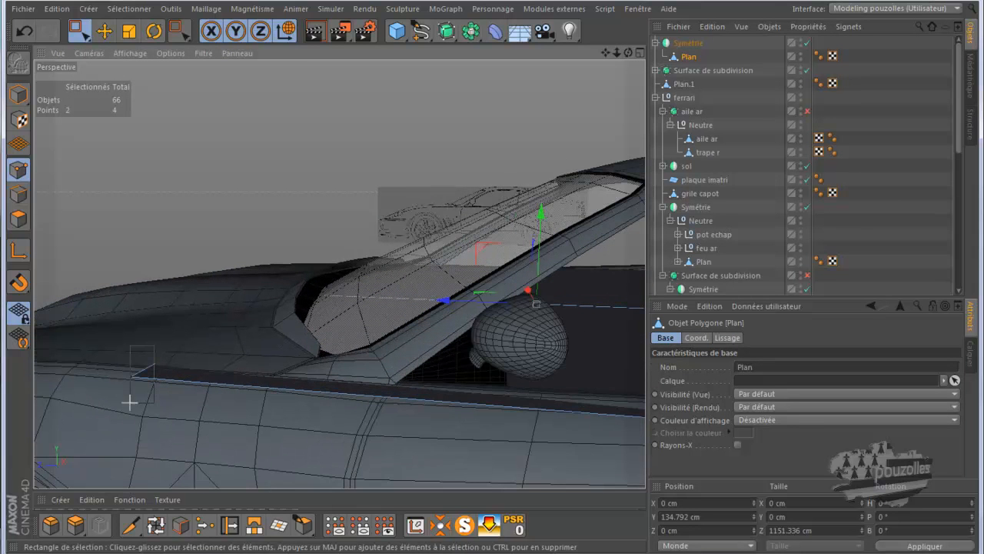
pyautogui.click(130, 377)
pyautogui.moveTo(171, 359); pyautogui.dragTo(189, 349)
pyautogui.moveTo(628, 53); pyautogui.dragTo(495, 281)
pyautogui.keyDown('shift'); pyautogui.moveTo(339, 229); pyautogui.dragTo(92, 373); pyautogui.keyUp('shift')
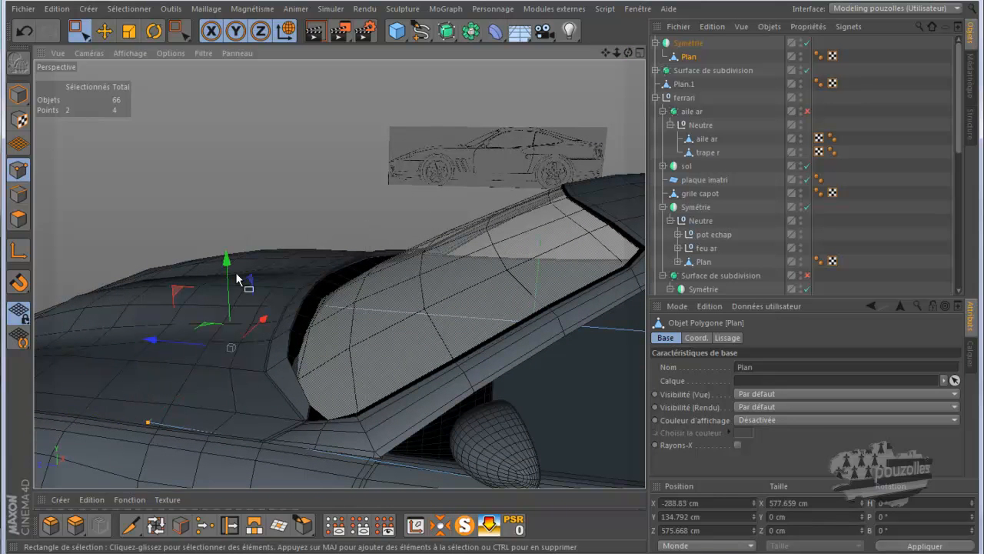
pyautogui.moveTo(225, 265); pyautogui.dragTo(230, 269)
pyautogui.moveTo(628, 54); pyautogui.dragTo(496, 279)
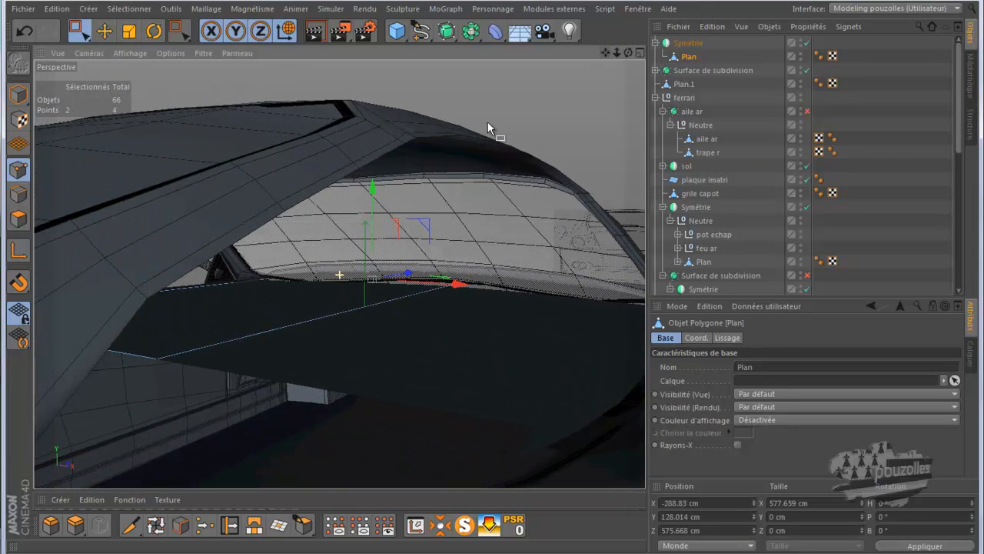
pyautogui.moveTo(199, 353); pyautogui.dragTo(141, 241)
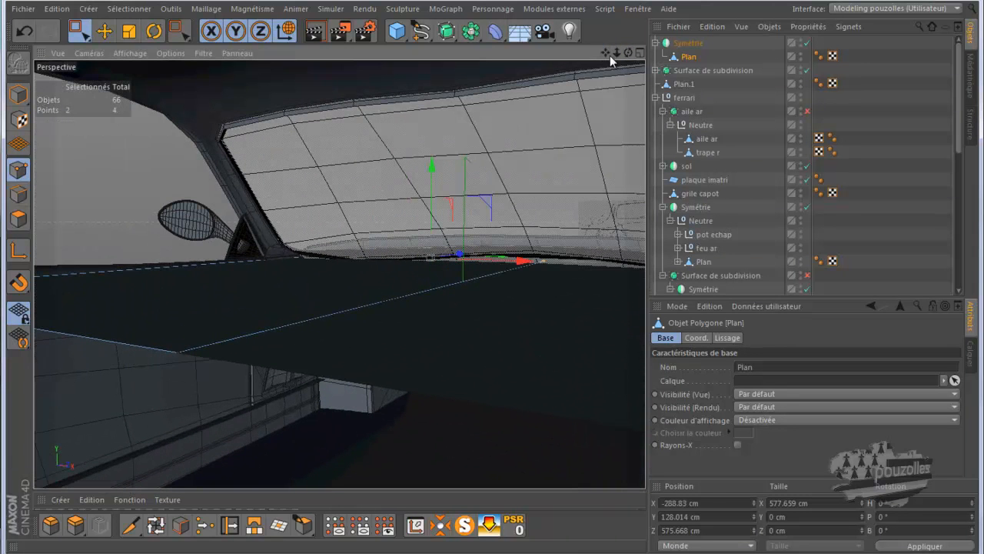
# Select the plane's two rear points and move them back to about -1287 cm on Z
pyautogui.moveTo(491, 278)
pyautogui.keyDown('alt'); pyautogui.mouseDown()
pyautogui.moveTo(513, 280)
pyautogui.moveTo(473, 280)
pyautogui.moveTo(492, 277)
pyautogui.mouseUp(); pyautogui.keyUp('alt')
pyautogui.moveTo(589, 224); pyautogui.dragTo(301, 433)
pyautogui.moveTo(341, 280); pyautogui.dragTo(494, 277)
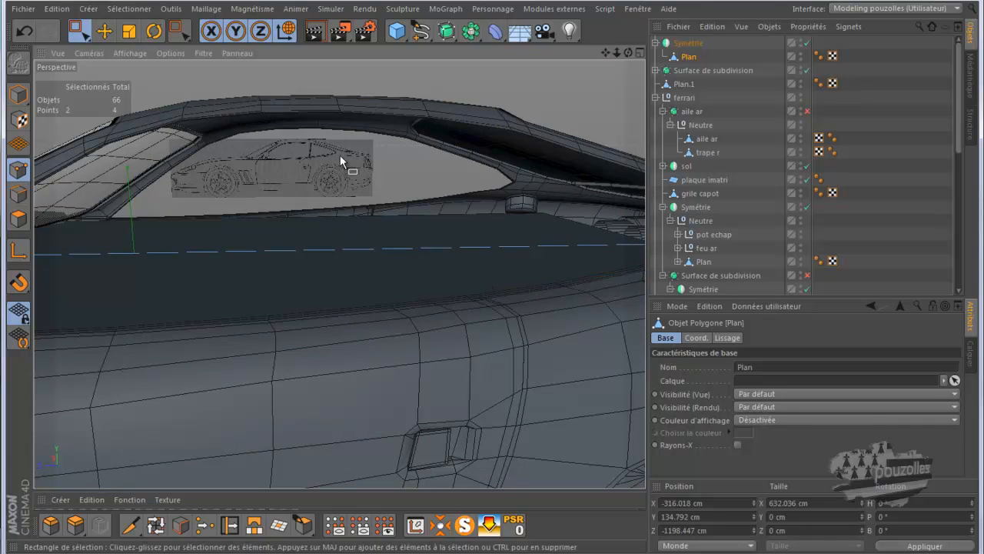
pyautogui.moveTo(607, 55); pyautogui.dragTo(484, 284)
pyautogui.moveTo(386, 345); pyautogui.dragTo(440, 350)
pyautogui.moveTo(628, 52); pyautogui.dragTo(492, 281)
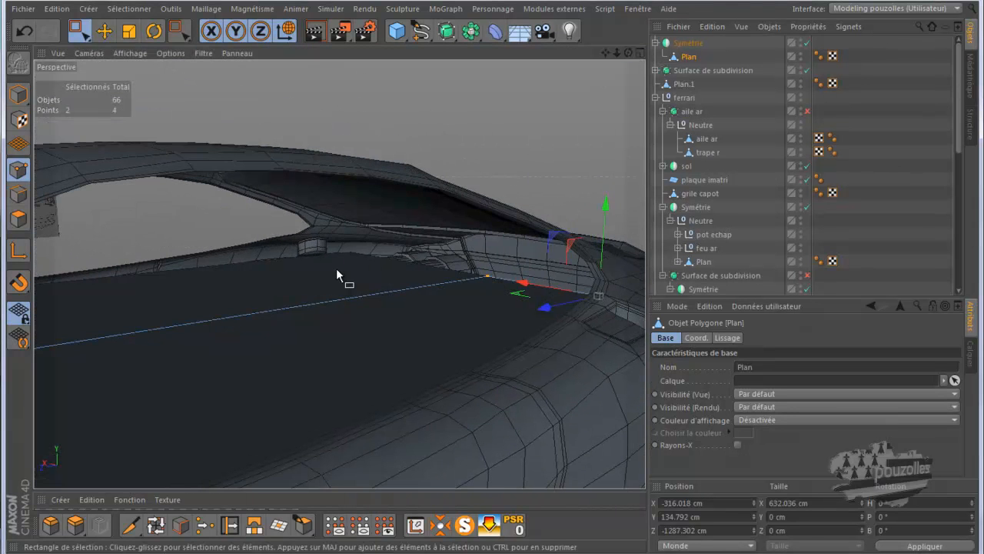
# Select only the plane's outer rear corner point in the top view and move it inward to about -612 cm on X
pyautogui.middleClick(336, 267)
pyautogui.middleClick(469, 227)
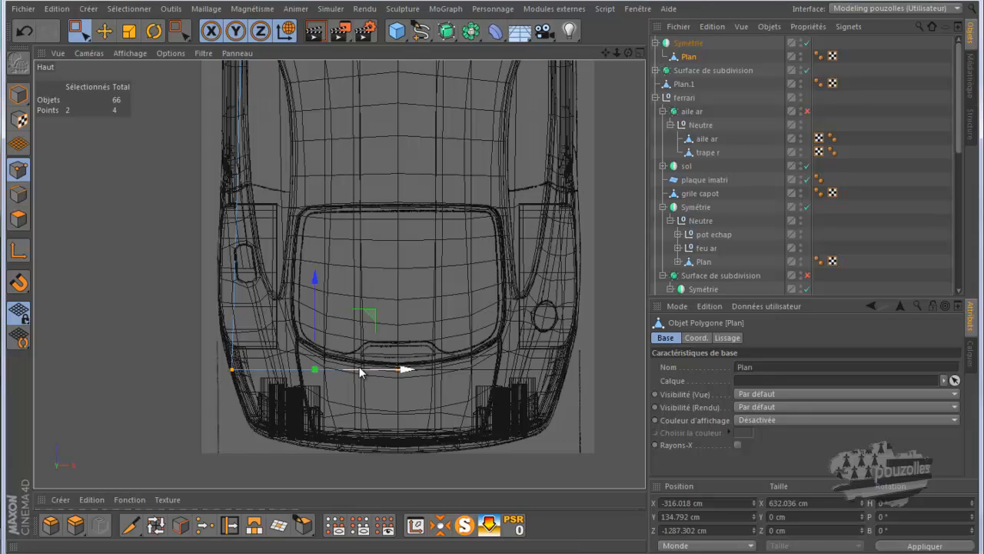
pyautogui.moveTo(259, 344); pyautogui.dragTo(211, 398)
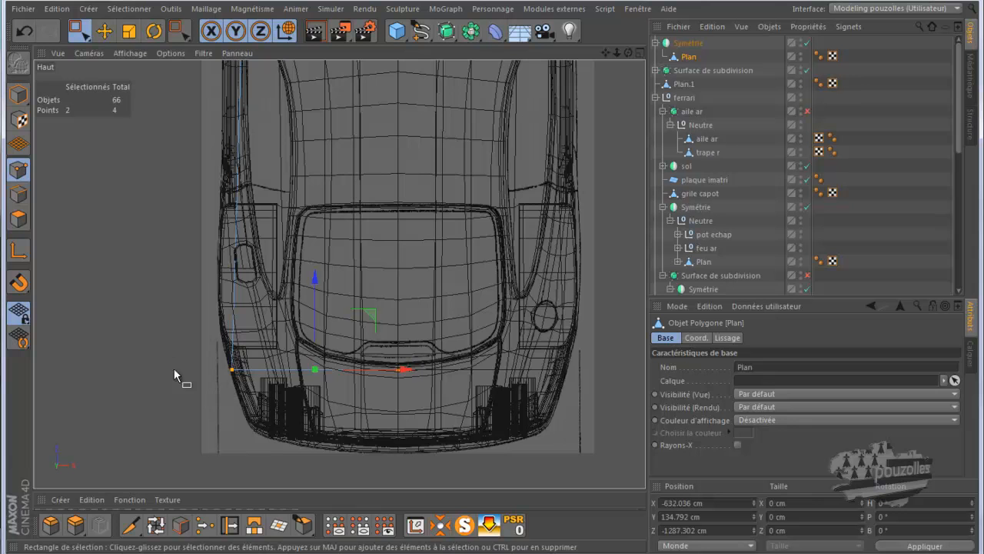
pyautogui.middleClick(146, 322)
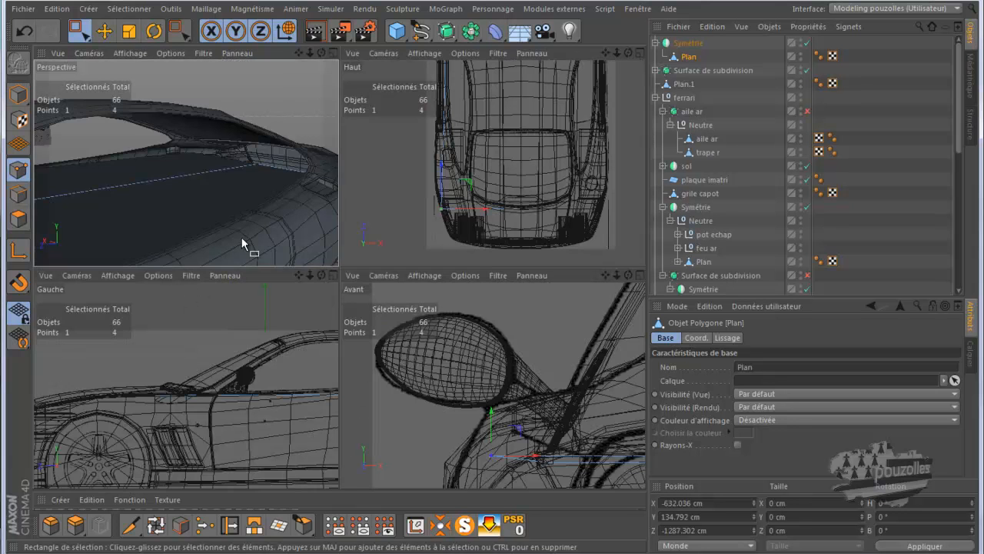
pyautogui.middleClick(242, 237)
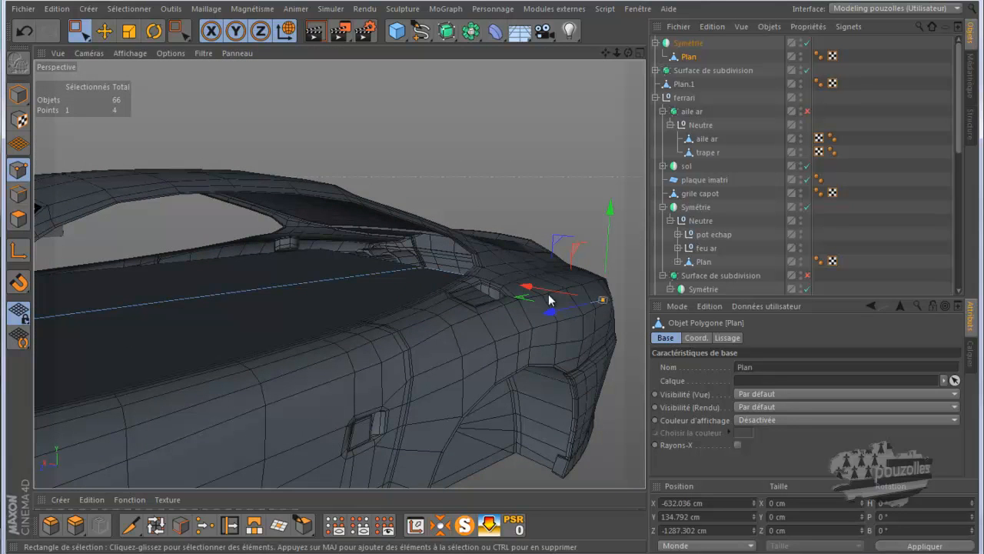
pyautogui.moveTo(538, 292); pyautogui.dragTo(533, 286)
pyautogui.scroll(-3, 621, 123)
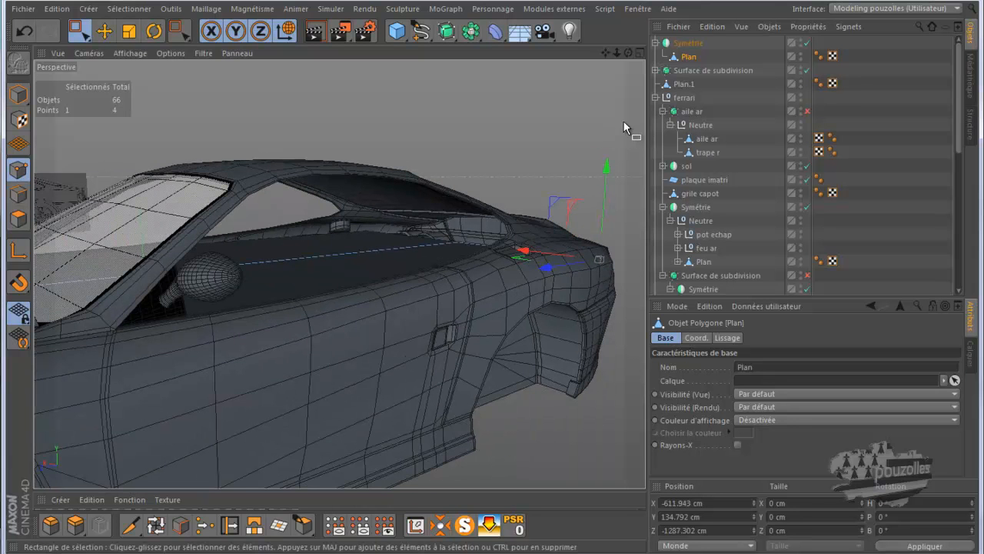
# Raise the plane's two rear points to about 182 cm on Y and pull the outer one inward to about -526 cm on X
pyautogui.moveTo(608, 52); pyautogui.dragTo(491, 277)
pyautogui.moveTo(627, 215); pyautogui.dragTo(399, 353)
pyautogui.moveTo(491, 192); pyautogui.dragTo(490, 176)
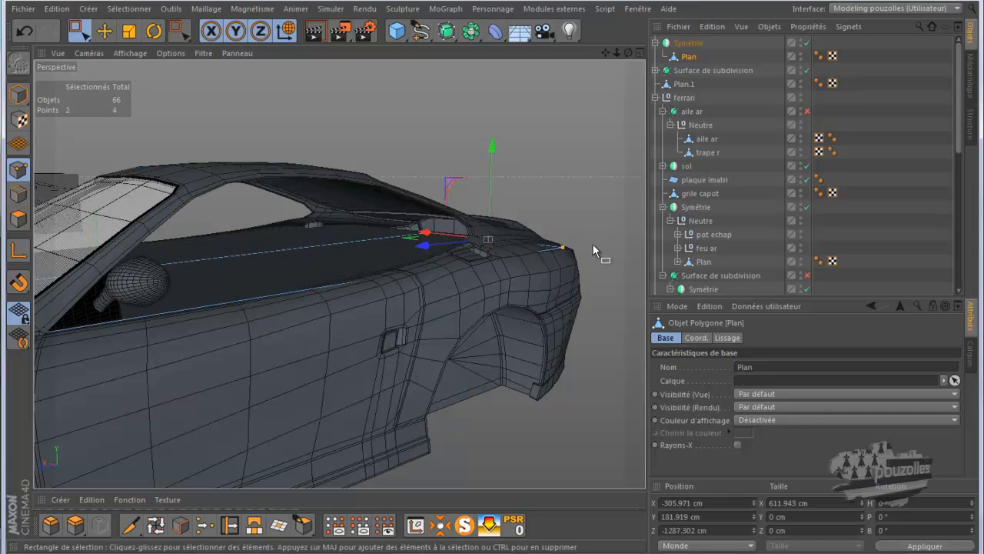
pyautogui.click(573, 249)
pyautogui.moveTo(529, 246); pyautogui.dragTo(507, 243)
pyautogui.moveTo(629, 53); pyautogui.dragTo(493, 278)
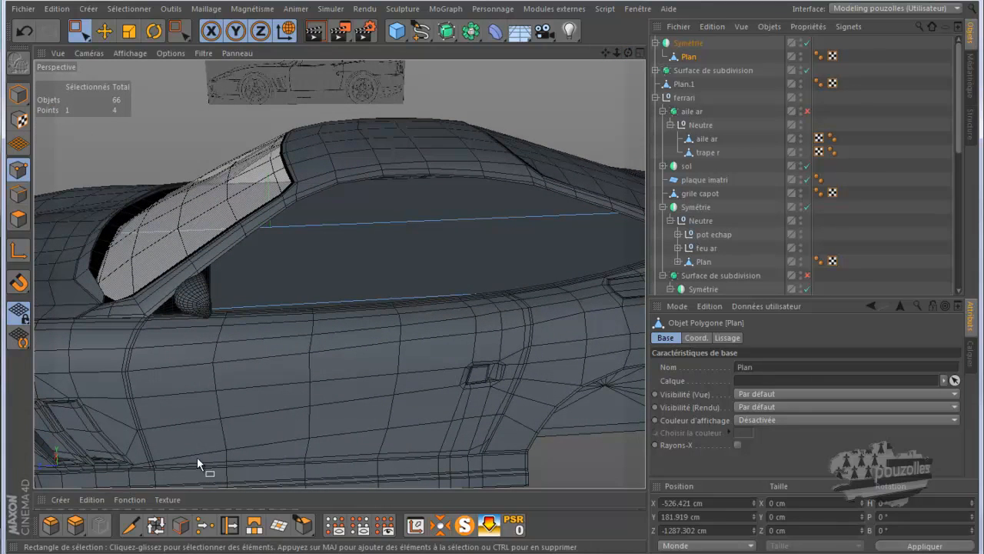
# With the Knife in loop mode, cut the plane crosswise beside the door mirror and again near the rear of the door
pyautogui.click(132, 525)
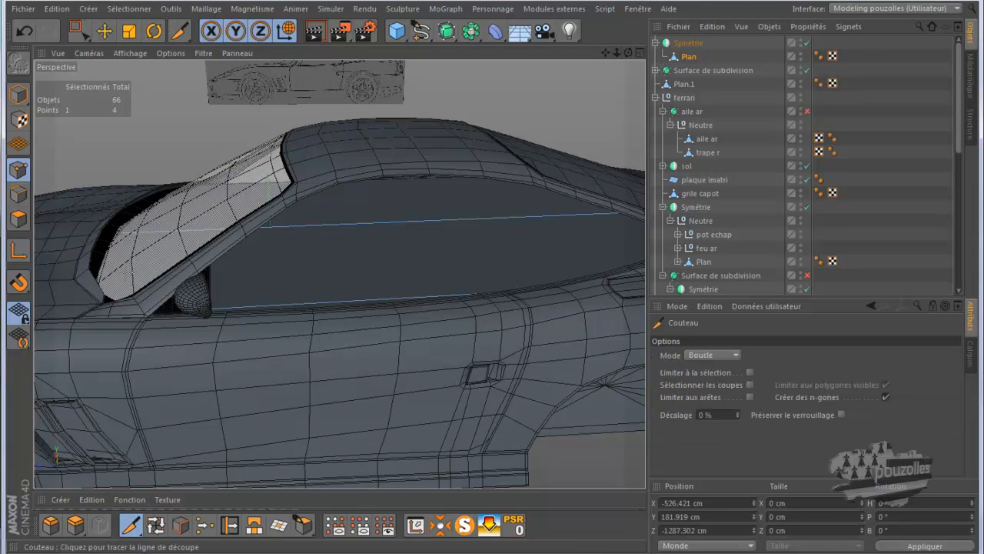
pyautogui.moveTo(488, 279); pyautogui.dragTo(490, 277)
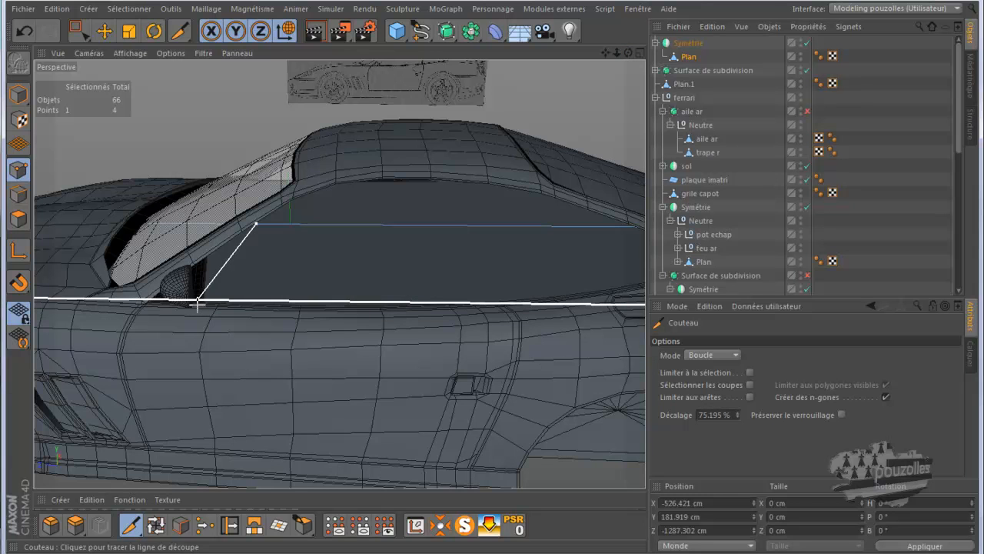
pyautogui.click(195, 303)
pyautogui.moveTo(629, 53); pyautogui.dragTo(488, 280)
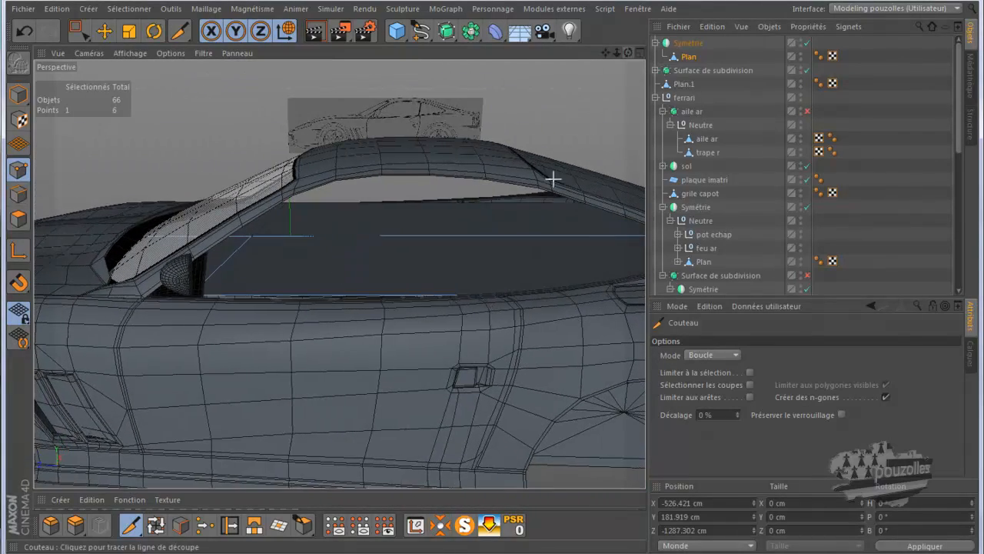
pyautogui.click(523, 295)
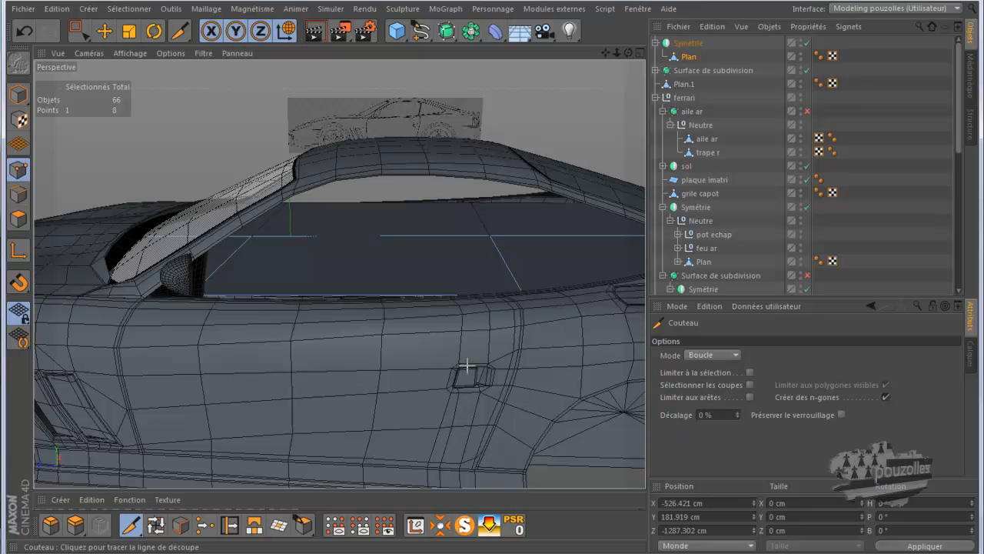
# Consult the interior reference photo and add two more crosswise loop cuts, one near the plane's rear and one midway along the door
pyautogui.keyDown('alt'); pyautogui.moveTo(288, 320); pyautogui.dragTo(213, 297); pyautogui.keyUp('alt')
pyautogui.moveTo(482, 545)
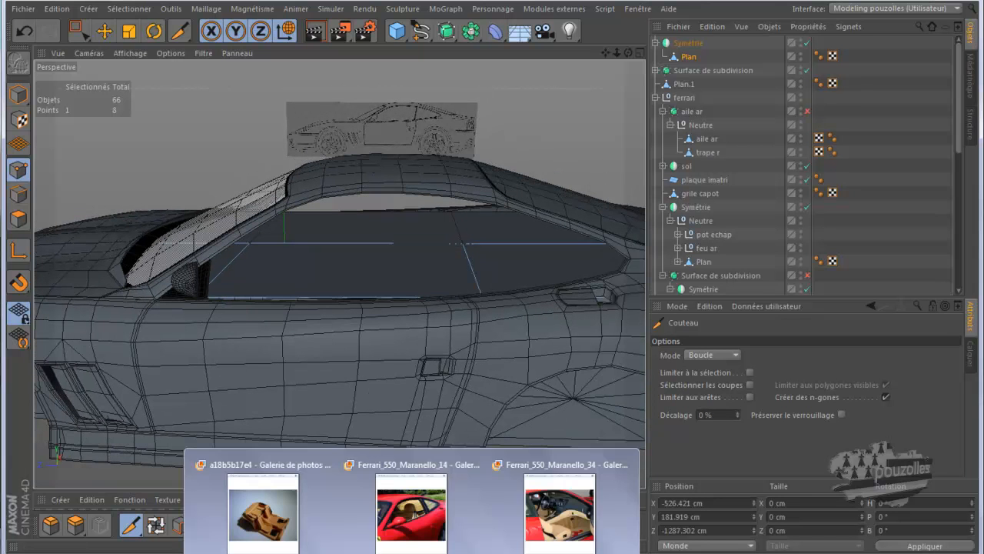
pyautogui.click(262, 508)
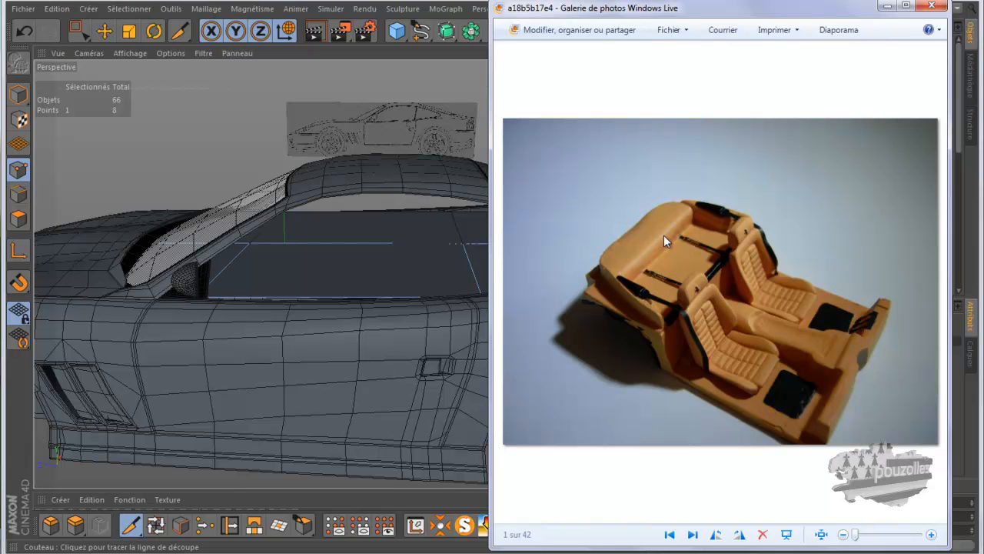
pyautogui.click(470, 61)
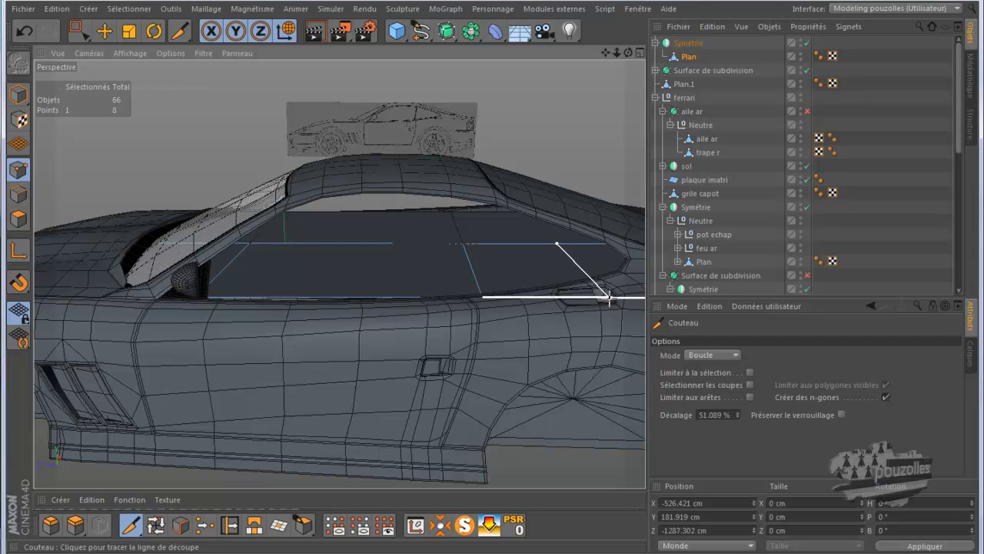
pyautogui.click(612, 298)
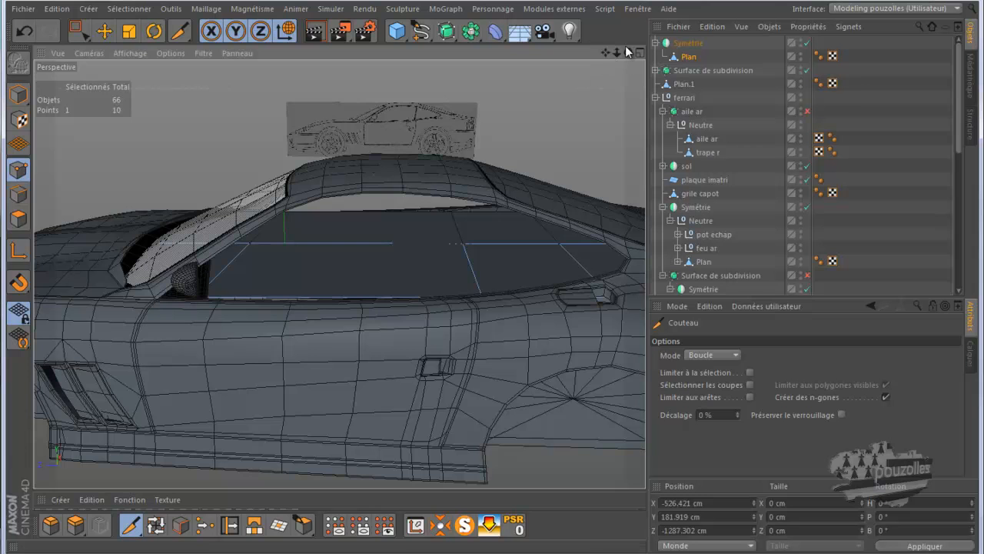
pyautogui.moveTo(628, 54); pyautogui.dragTo(492, 276)
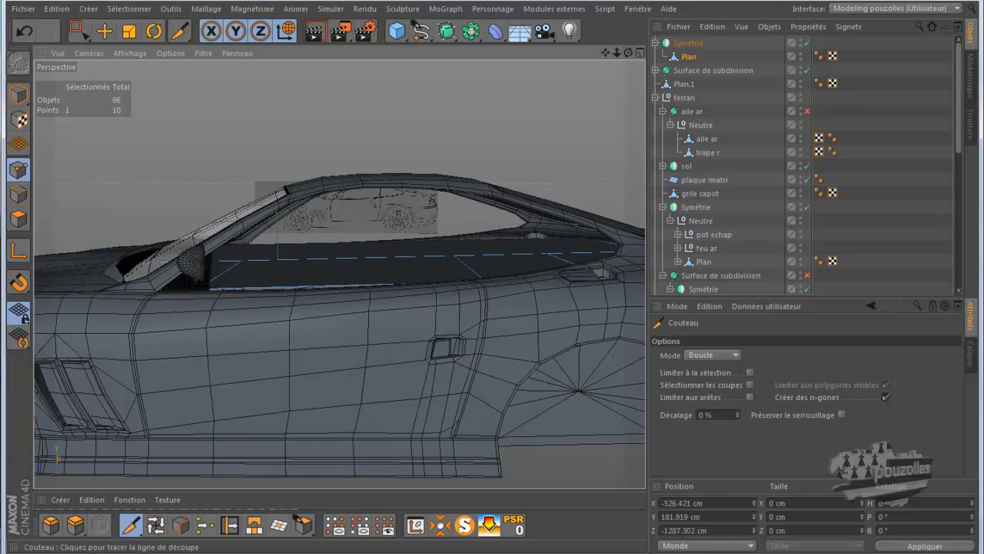
pyautogui.click(328, 285)
# Lower the points of the crosswise cut by the mirror to about 134 cm and those of the mid-door cut to about 143 cm on Y
pyautogui.scroll(5, 316, 301)
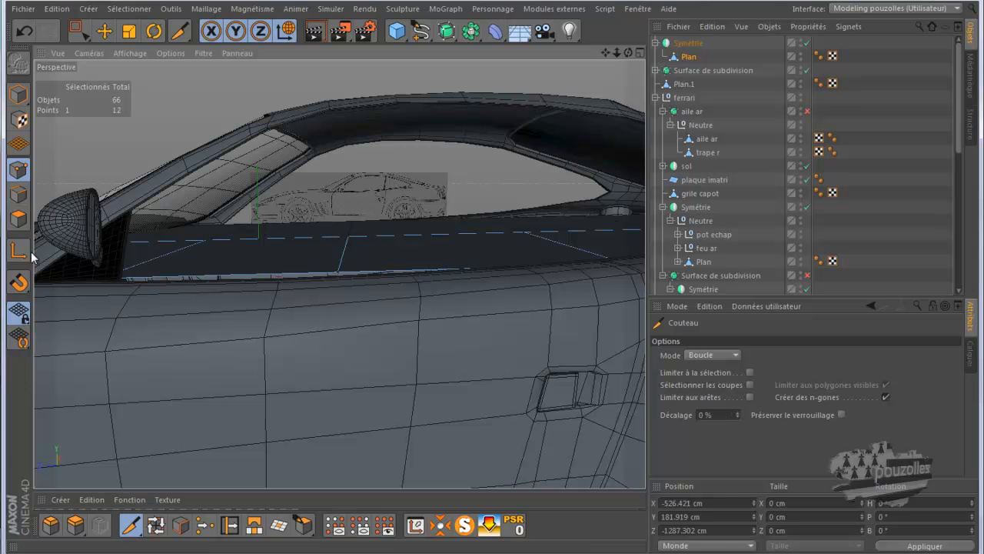
pyautogui.moveTo(77, 31); pyautogui.dragTo(125, 51)
pyautogui.keyDown('shift'); pyautogui.click(205, 241); pyautogui.keyUp('shift')
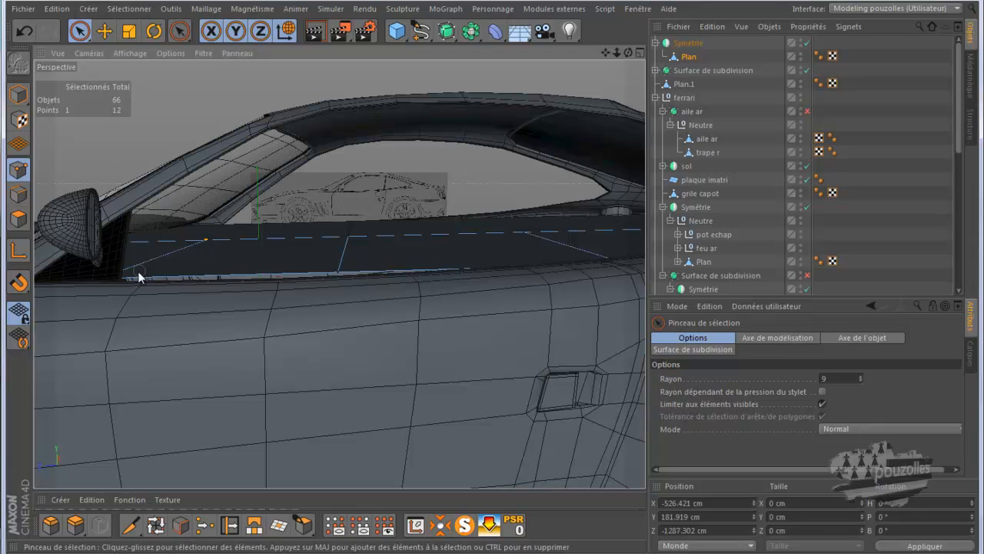
pyautogui.moveTo(92, 285)
pyautogui.mouseDown()
pyautogui.moveTo(110, 277)
pyautogui.moveTo(86, 288)
pyautogui.mouseUp()
pyautogui.moveTo(161, 177); pyautogui.dragTo(161, 182)
pyautogui.moveTo(338, 289); pyautogui.dragTo(338, 275)
pyautogui.moveTo(345, 209); pyautogui.dragTo(345, 217)
# Pull the outer points of the first three crosswise cuts inward to follow the door, the second to about -574 cm and third to -550 cm on X
pyautogui.moveTo(629, 52); pyautogui.dragTo(580, 83)
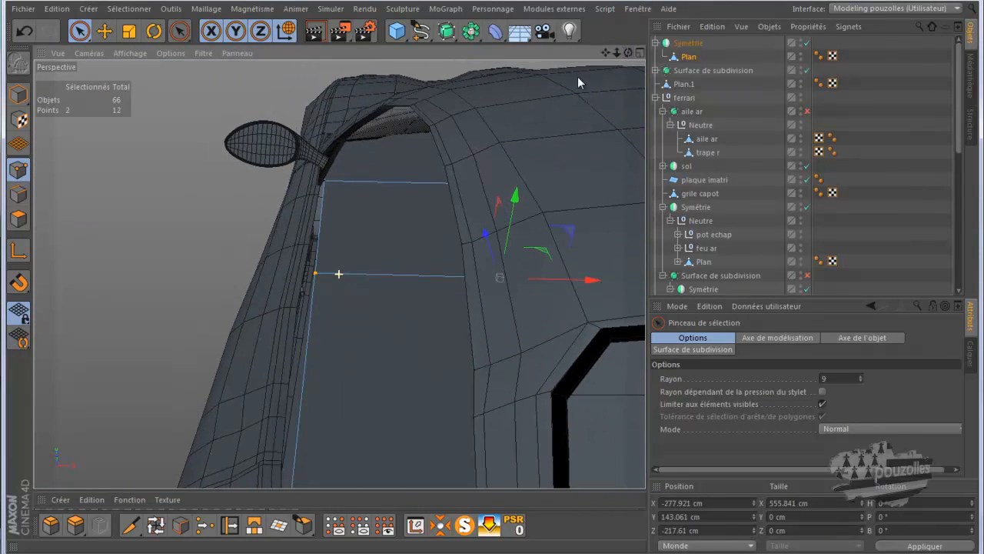
pyautogui.click(325, 184)
pyautogui.moveTo(396, 182); pyautogui.dragTo(388, 181)
pyautogui.click(318, 274)
pyautogui.moveTo(406, 276)
pyautogui.mouseDown()
pyautogui.moveTo(397, 284)
pyautogui.moveTo(392, 274)
pyautogui.mouseUp()
pyautogui.keyDown('alt'); pyautogui.moveTo(401, 187); pyautogui.dragTo(399, 180); pyautogui.keyUp('alt')
pyautogui.scroll(-3, 400, 182)
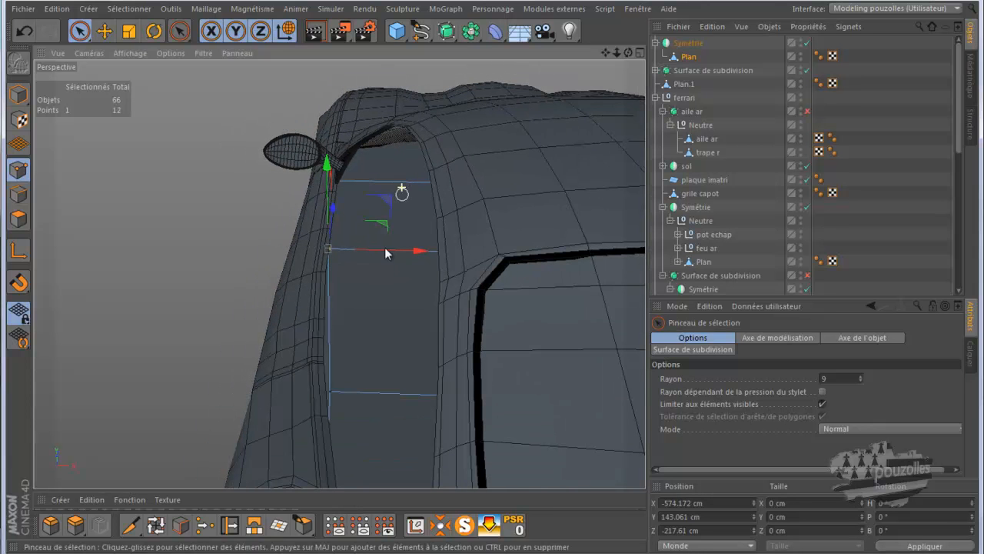
pyautogui.click(331, 396)
pyautogui.moveTo(399, 400); pyautogui.dragTo(395, 403)
# Add a crosswise loop cut between the second and third cuts and move its outer point to about -568 cm on X
pyautogui.moveTo(628, 52)
pyautogui.mouseDown()
pyautogui.moveTo(492, 279)
pyautogui.moveTo(513, 278)
pyautogui.moveTo(487, 279)
pyautogui.mouseUp()
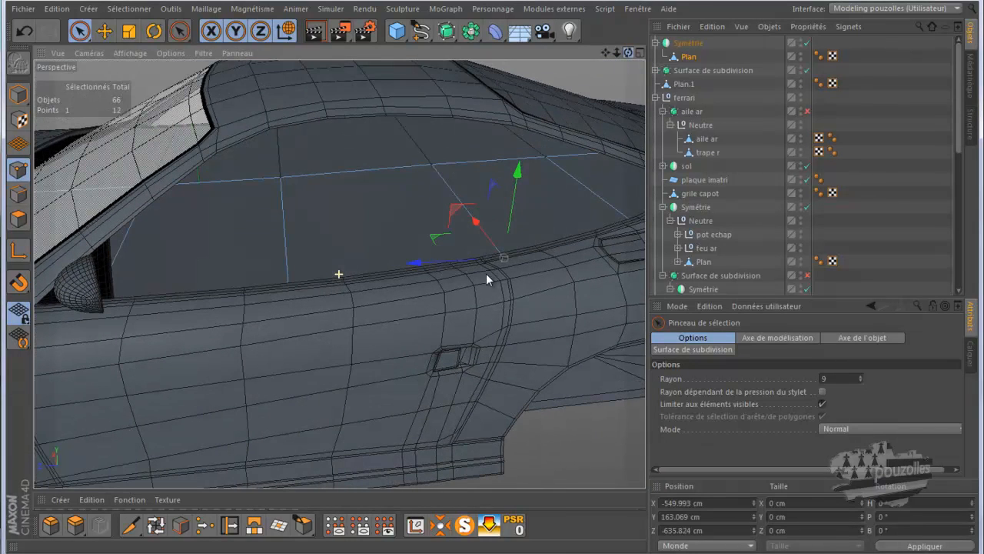
pyautogui.click(131, 525)
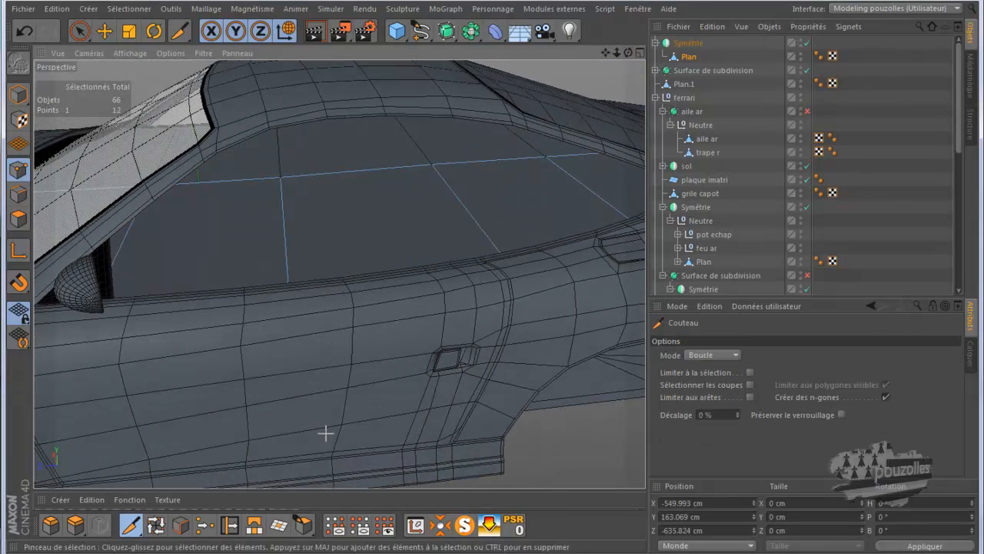
pyautogui.click(393, 271)
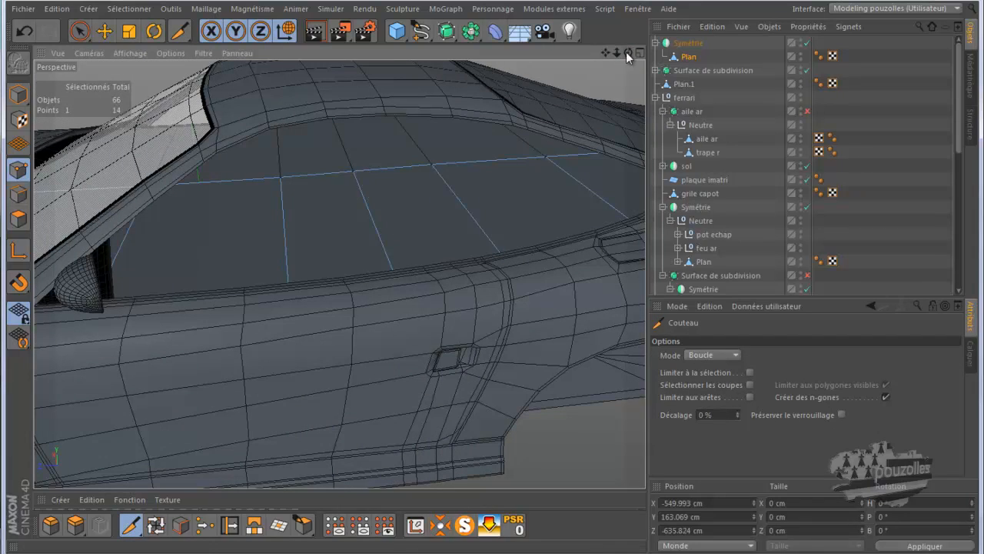
pyautogui.moveTo(490, 282); pyautogui.dragTo(491, 279)
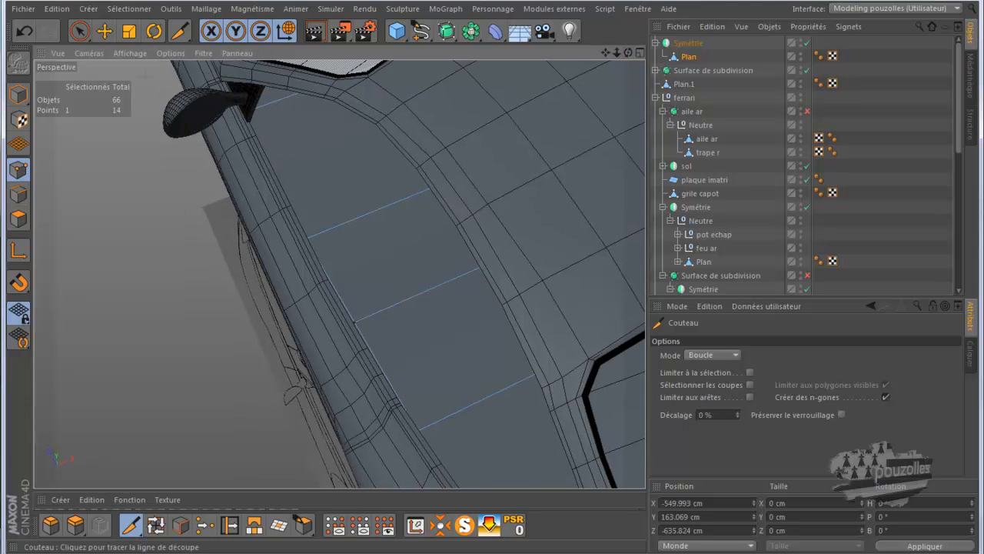
pyautogui.click(78, 31)
pyautogui.click(355, 323)
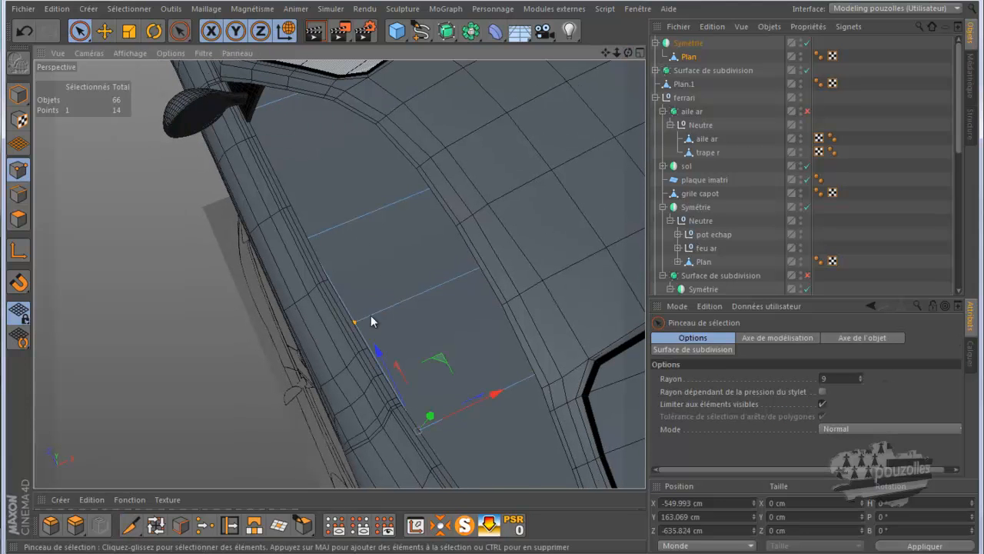
pyautogui.moveTo(427, 293); pyautogui.dragTo(424, 291)
# Select the centreline point of the crosswise cut under the windshield and move it forward to about 318 cm on Z
pyautogui.keyDown('alt'); pyautogui.moveTo(290, 261); pyautogui.dragTo(589, 75, button='right'); pyautogui.keyUp('alt')
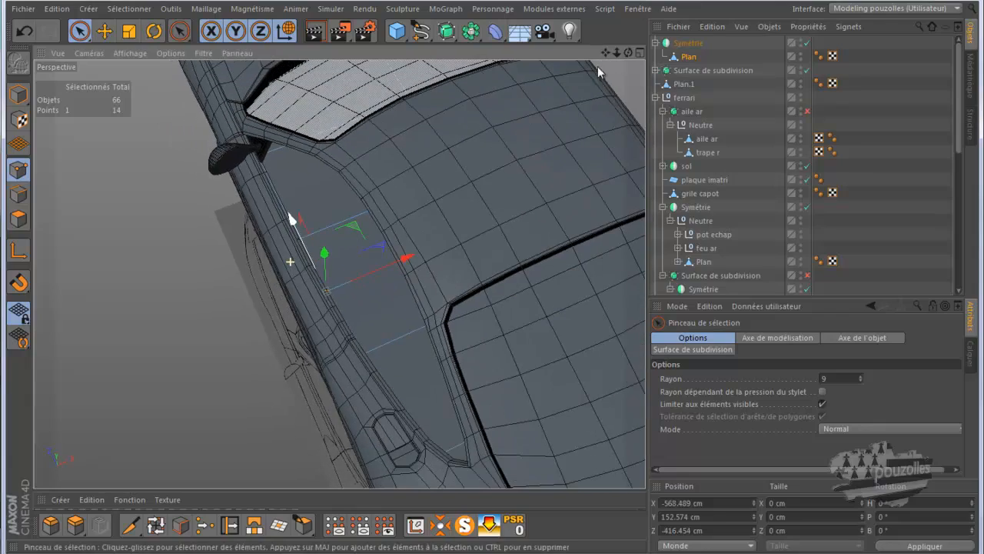
pyautogui.moveTo(628, 52); pyautogui.dragTo(489, 276)
pyautogui.keyDown('alt'); pyautogui.moveTo(492, 283); pyautogui.dragTo(491, 283); pyautogui.keyUp('alt')
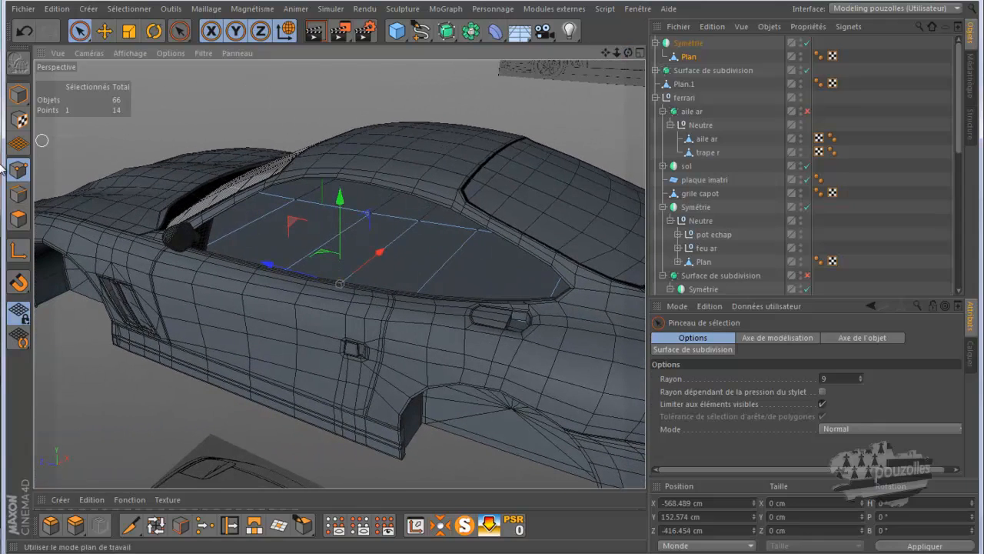
pyautogui.click(296, 200)
pyautogui.moveTo(256, 198); pyautogui.dragTo(229, 193)
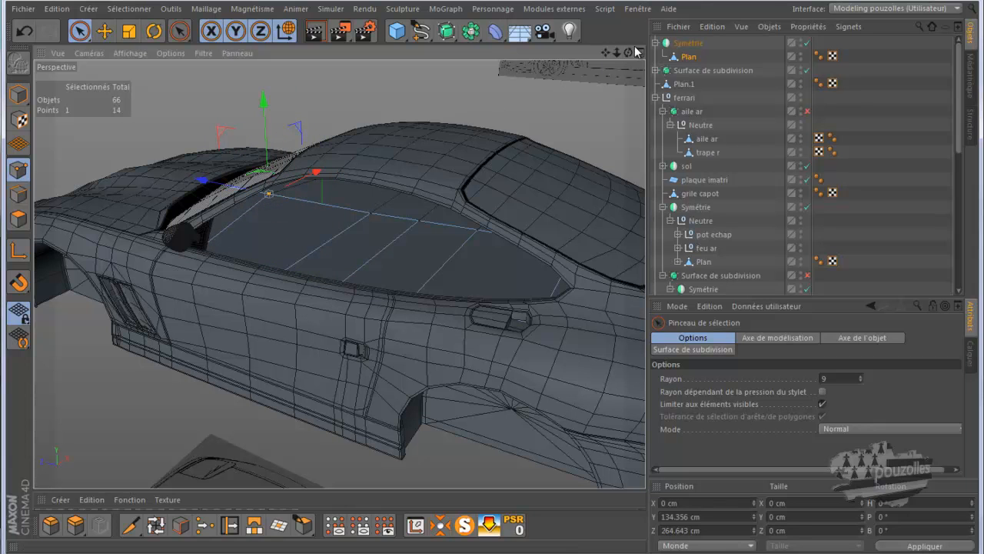
pyautogui.moveTo(627, 53); pyautogui.dragTo(572, 188)
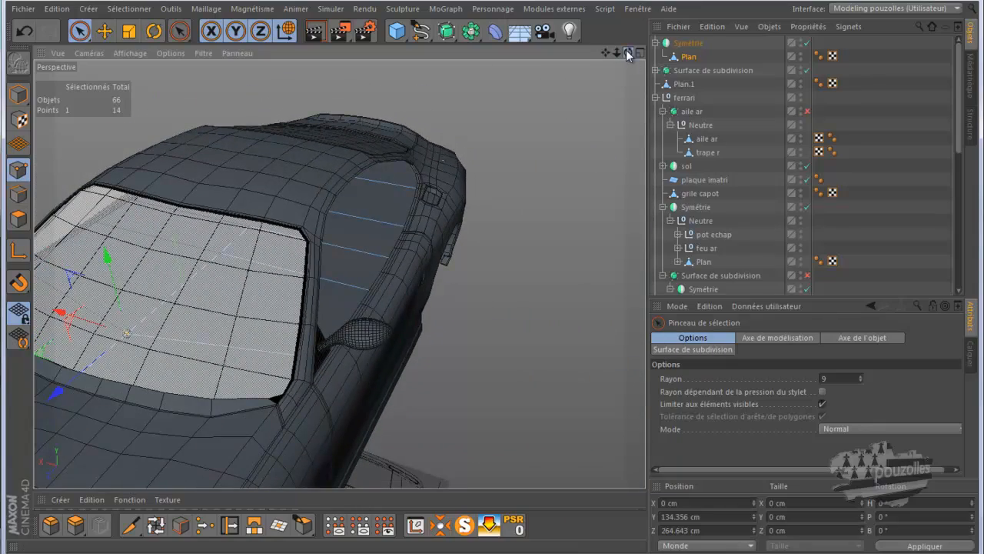
pyautogui.moveTo(628, 52); pyautogui.dragTo(495, 288)
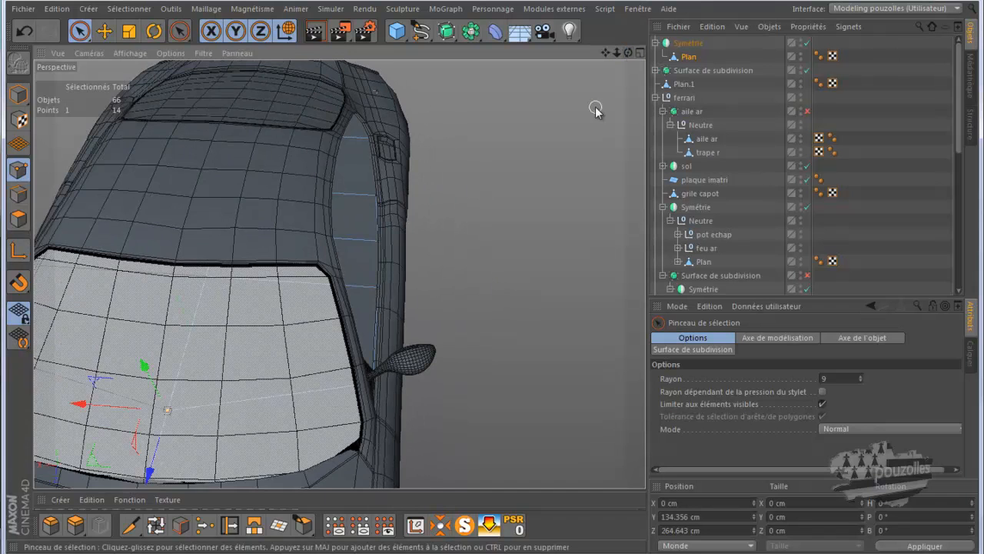
pyautogui.keyDown('alt'); pyautogui.moveTo(593, 110); pyautogui.dragTo(596, 110); pyautogui.keyUp('alt')
pyautogui.moveTo(213, 451); pyautogui.dragTo(208, 475)
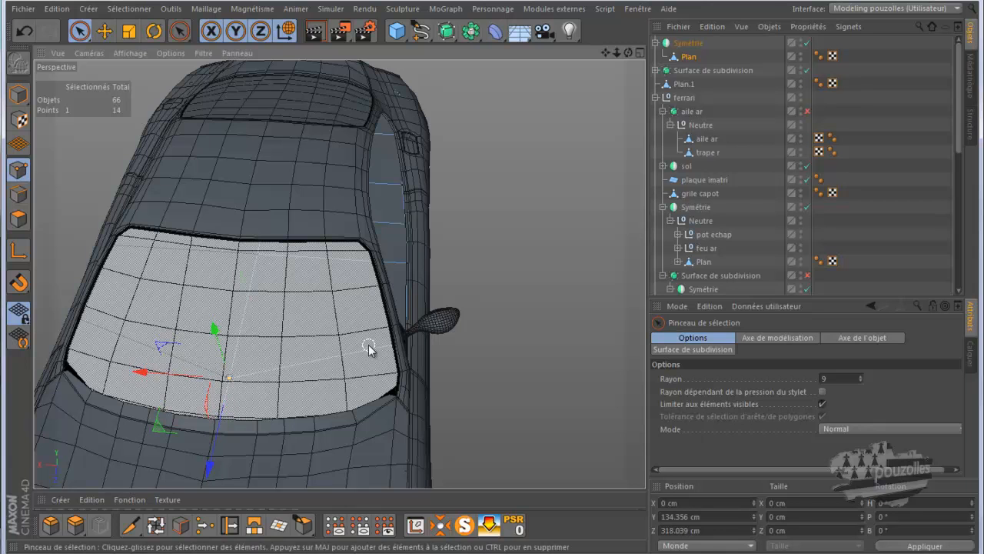
# Cut two lengthwise loops through the whole plane with the Knife, one between centreline and side, the other nearer the outer edge
pyautogui.click(131, 525)
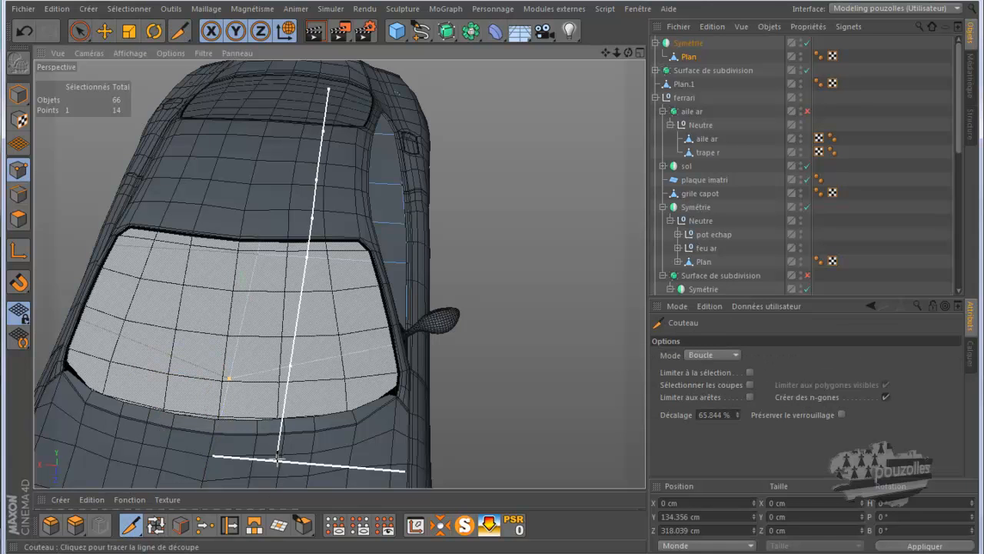
pyautogui.click(349, 465)
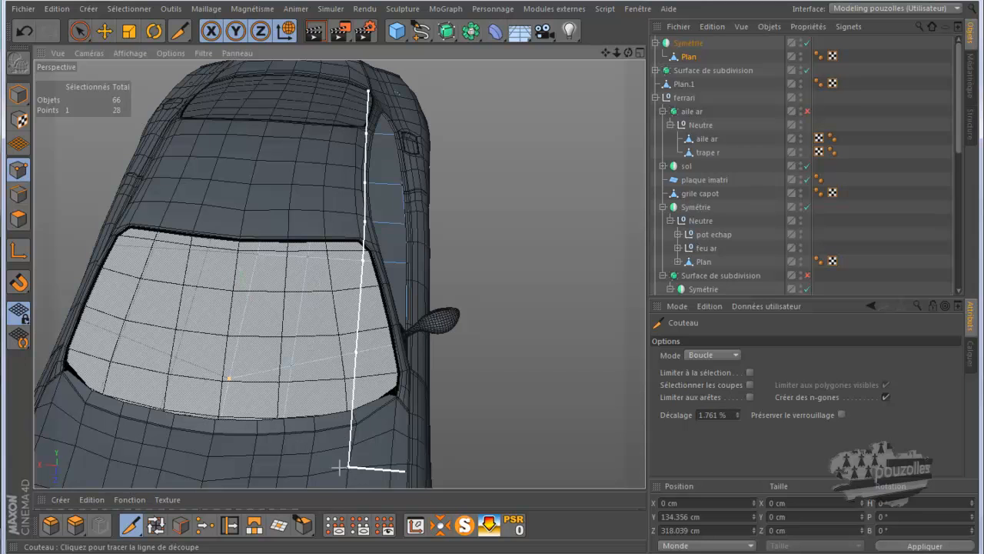
# Move the two inner points of the crosswise cut under the windshield to about 299 cm and 224 cm on Z
pyautogui.press('space')
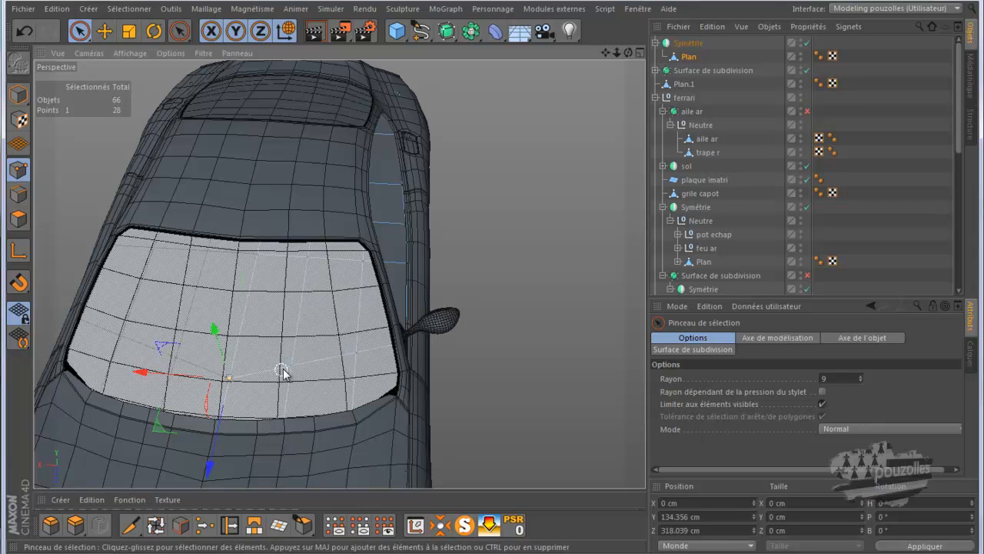
pyautogui.click(290, 366)
pyautogui.moveTo(279, 451); pyautogui.dragTo(279, 436)
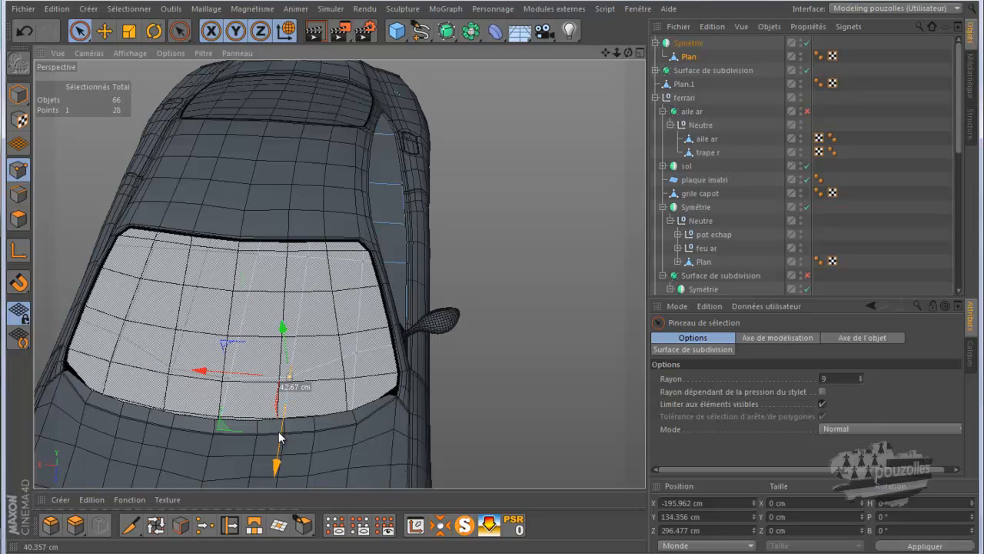
pyautogui.moveTo(279, 436); pyautogui.dragTo(279, 437)
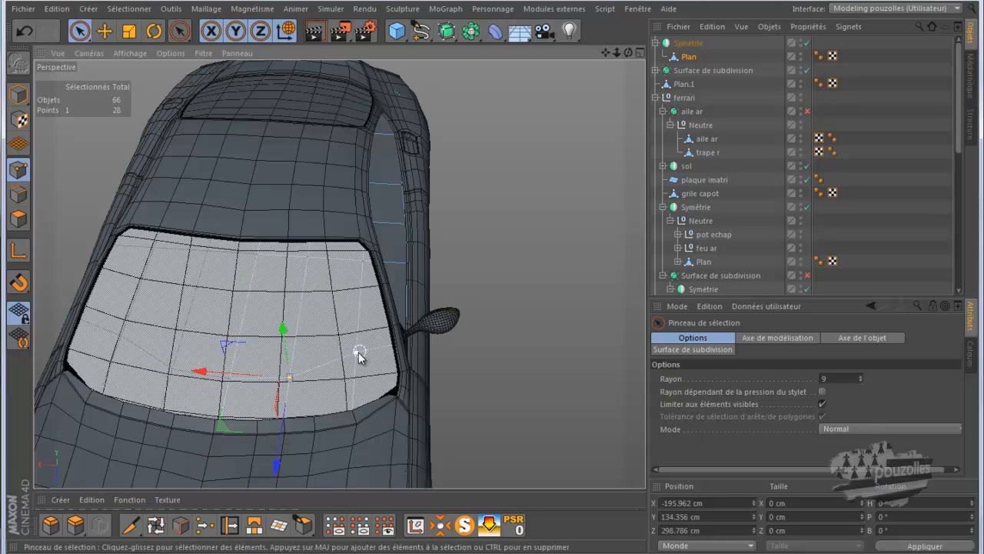
pyautogui.click(356, 352)
pyautogui.moveTo(349, 435); pyautogui.dragTo(348, 440)
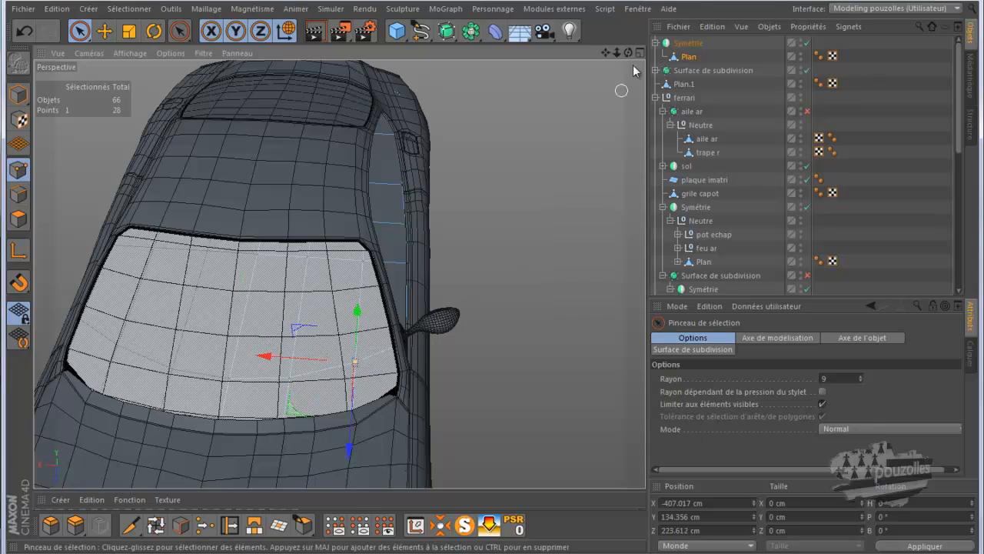
# Select twelve polygons of the interior plane and extrude them straight down by about 79.5 cm
pyautogui.moveTo(468, 275); pyautogui.dragTo(494, 278)
pyautogui.click(18, 219)
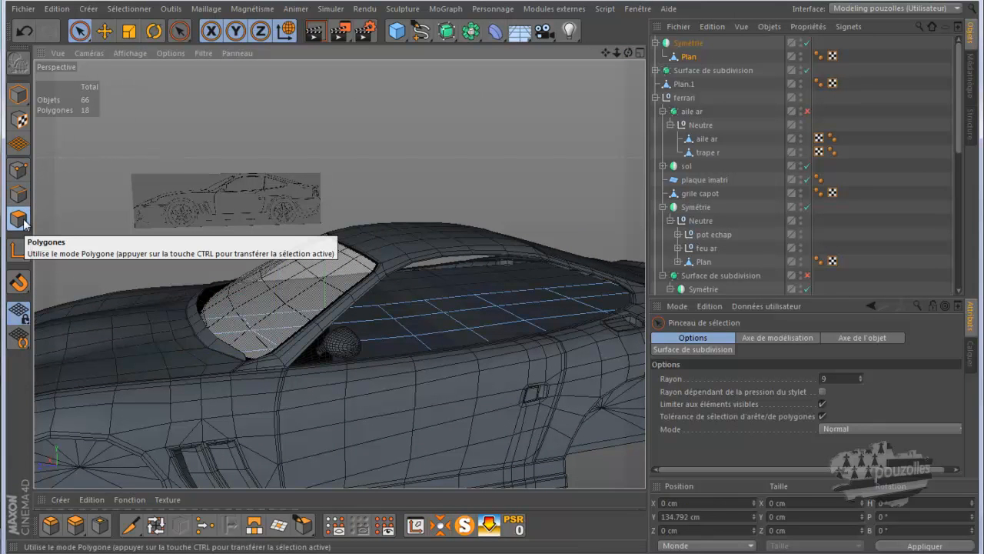
pyautogui.click(370, 321)
pyautogui.moveTo(455, 340)
pyautogui.mouseDown()
pyautogui.moveTo(451, 314)
pyautogui.moveTo(511, 338)
pyautogui.moveTo(536, 303)
pyautogui.moveTo(490, 276)
pyautogui.mouseUp()
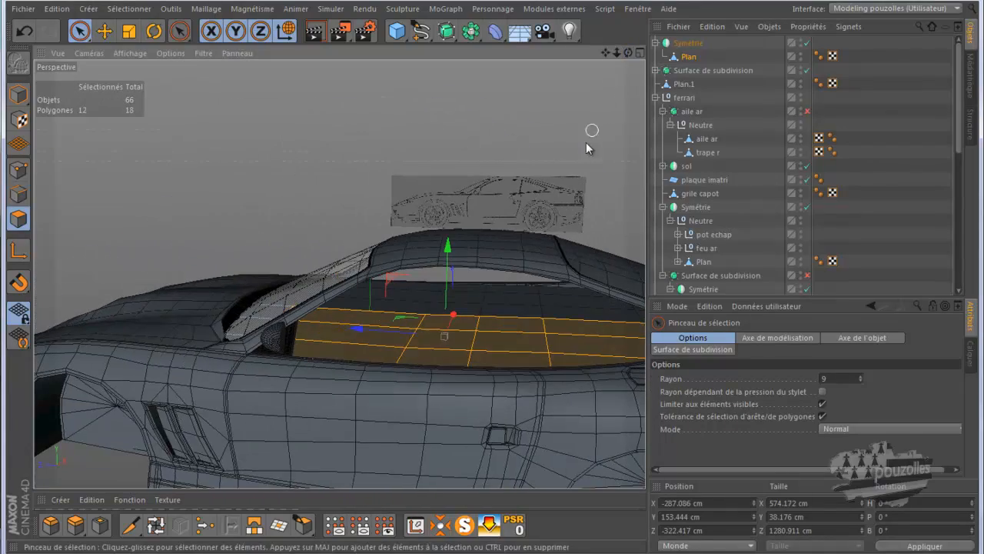
pyautogui.keyDown('ctrl'); pyautogui.moveTo(449, 249); pyautogui.dragTo(447, 274); pyautogui.keyUp('ctrl')
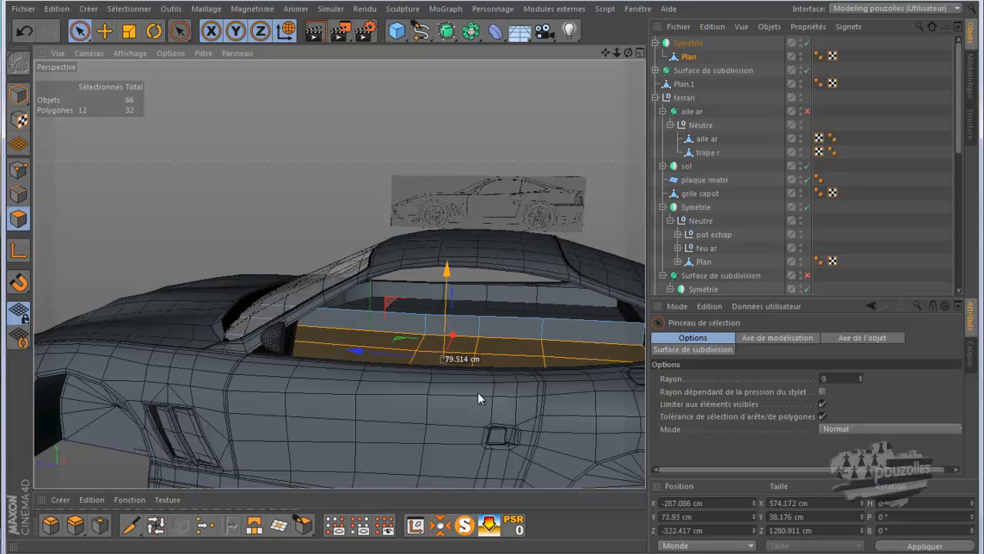
# Check the seat and floor reference photo, try lowering the extruded polygons slightly further, and undo that move
pyautogui.click(259, 504)
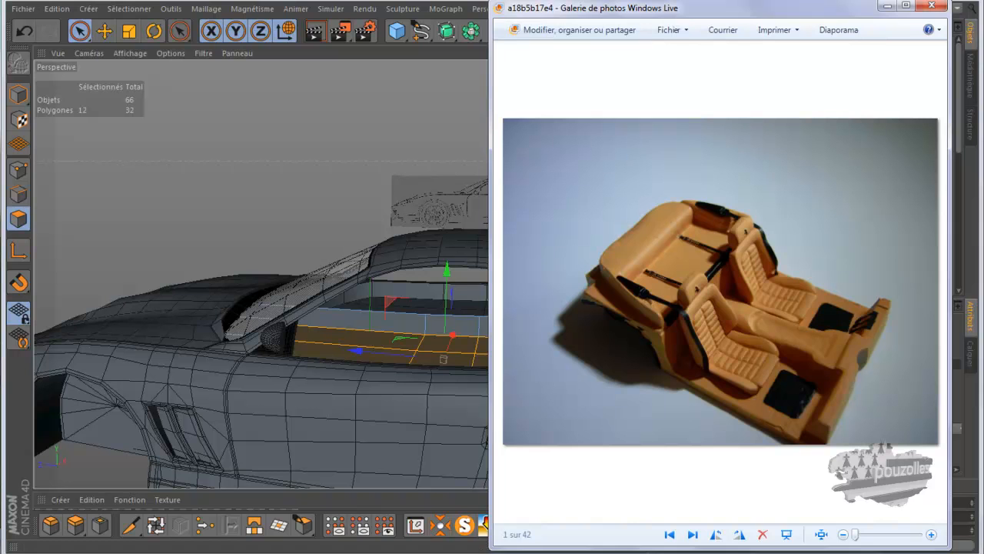
pyautogui.click(887, 6)
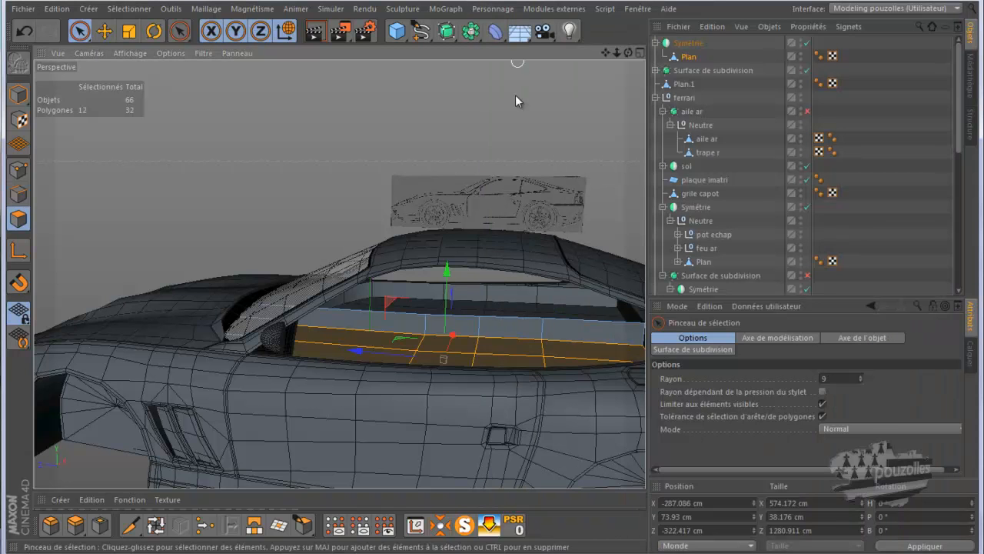
pyautogui.moveTo(444, 276); pyautogui.dragTo(446, 284)
pyautogui.click(23, 30)
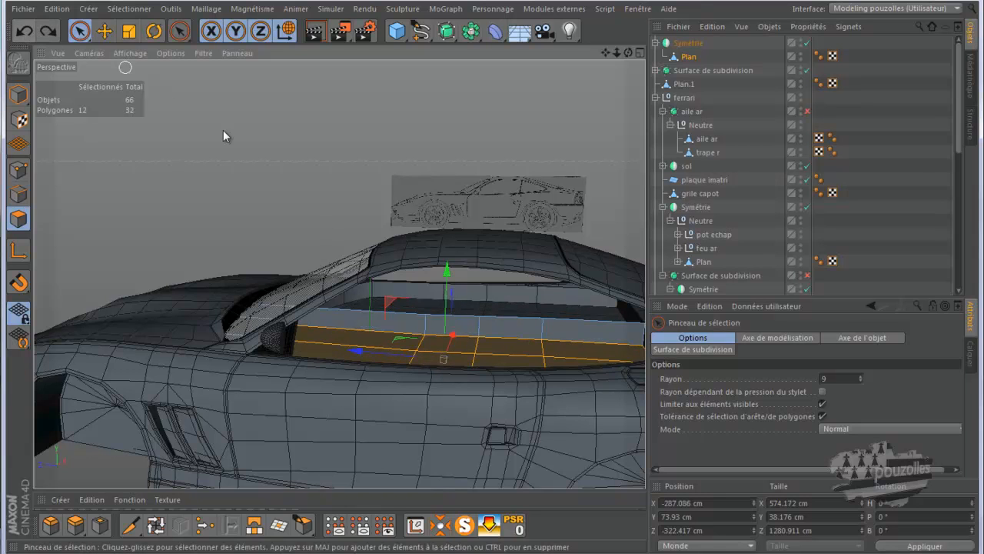
# Deselect the three rear polygons, recheck the reference photo, and extrude the remaining nine down to about -276 cm on Y for the floor
pyautogui.keyDown('ctrl'); pyautogui.click(570, 345); pyautogui.keyUp('ctrl')
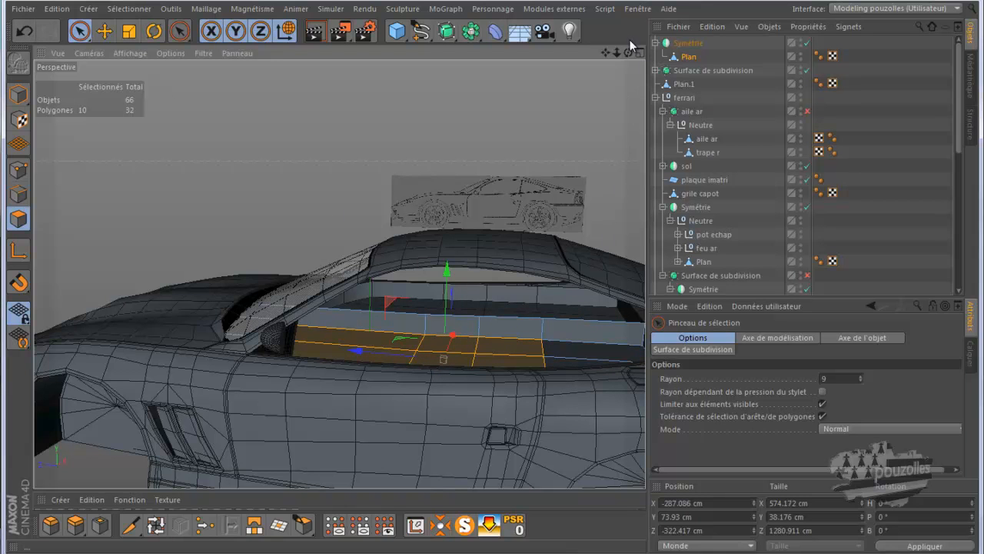
pyautogui.moveTo(492, 279); pyautogui.dragTo(552, 243, button='middle')
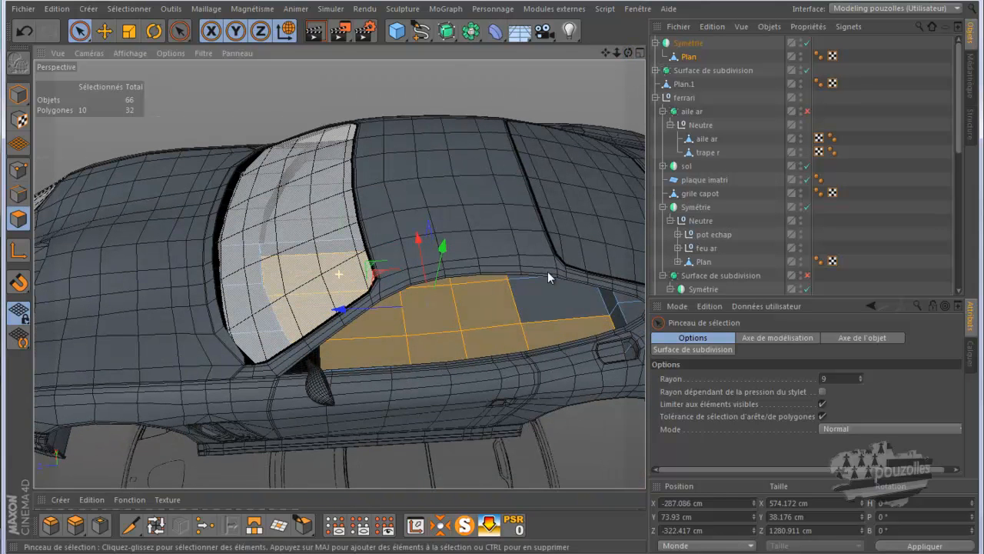
pyautogui.keyDown('ctrl'); pyautogui.click(553, 328); pyautogui.keyUp('ctrl')
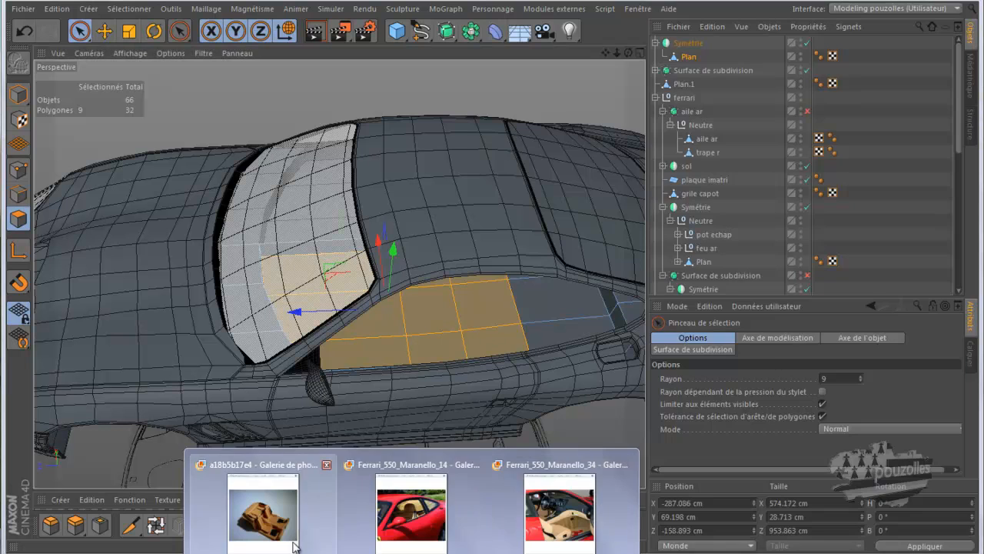
pyautogui.click(258, 512)
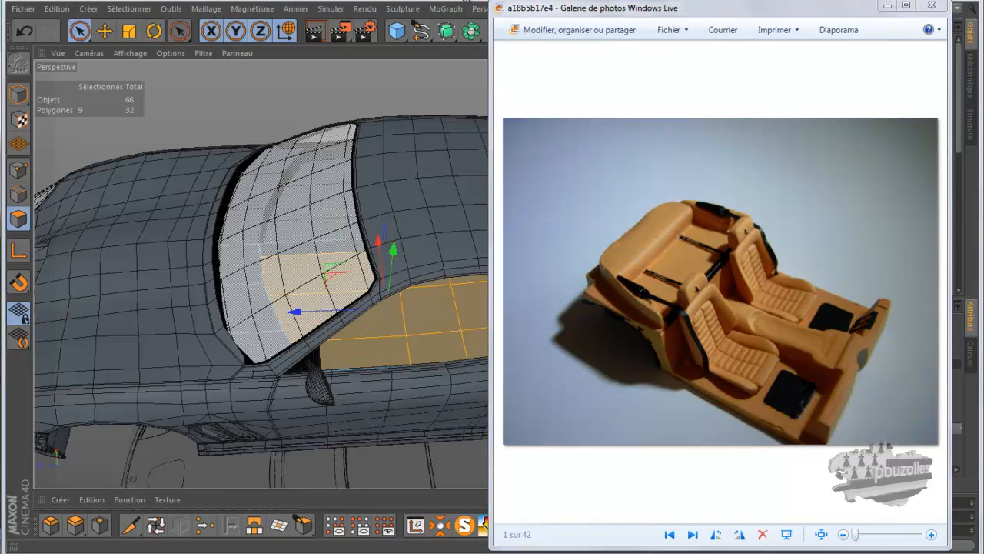
pyautogui.click(470, 1)
pyautogui.moveTo(629, 51); pyautogui.dragTo(567, 141)
pyautogui.moveTo(627, 62); pyautogui.dragTo(468, 169)
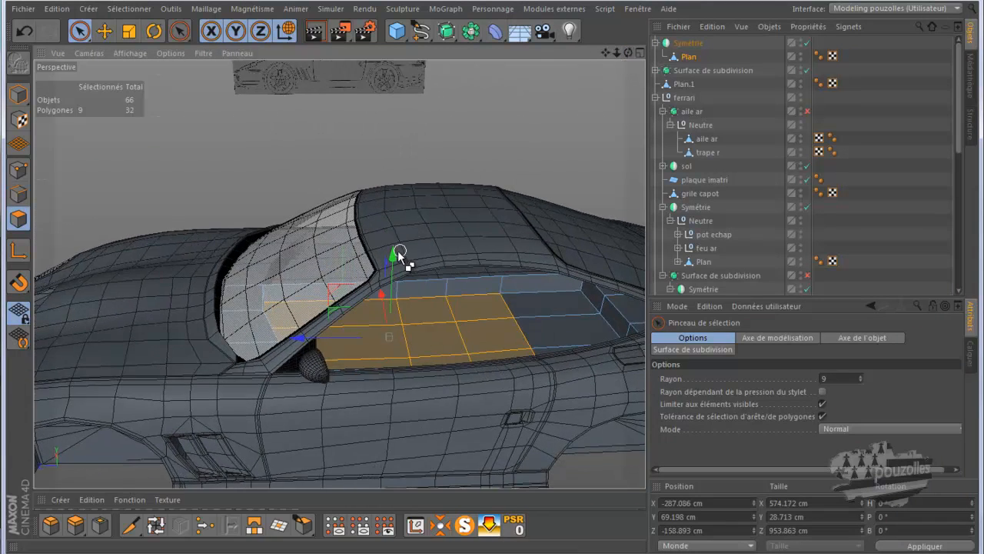
pyautogui.keyDown('ctrl'); pyautogui.moveTo(392, 258); pyautogui.dragTo(392, 319); pyautogui.keyUp('ctrl')
pyautogui.moveTo(629, 51); pyautogui.dragTo(493, 278)
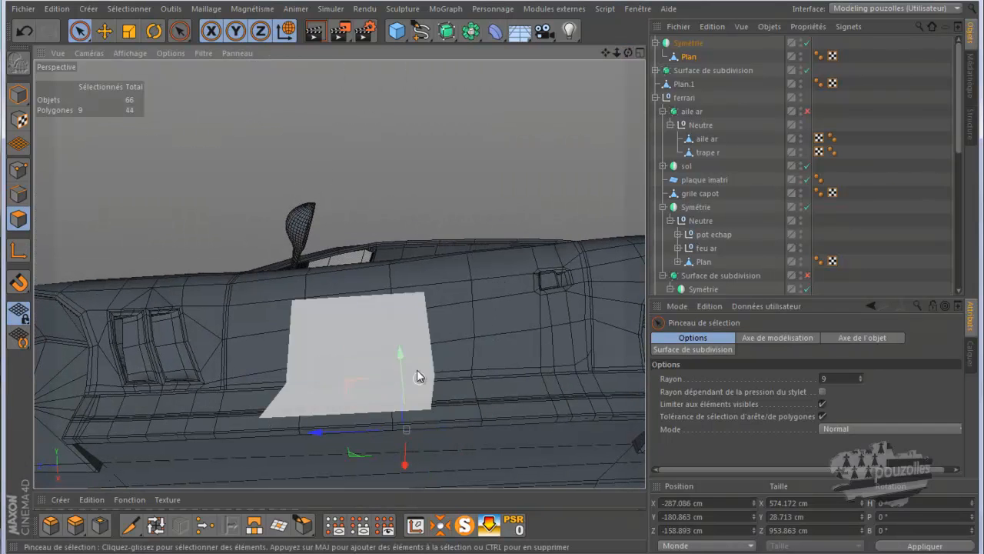
pyautogui.moveTo(402, 353); pyautogui.dragTo(404, 386)
pyautogui.moveTo(628, 53); pyautogui.dragTo(492, 276)
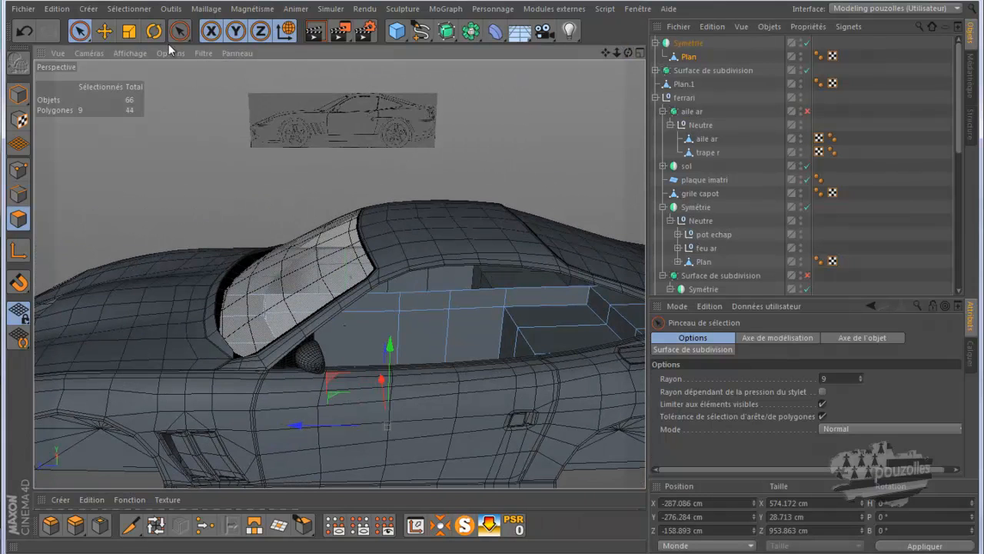
# Select the seven extruded wall polygons along the symmetry centreline and delete them
pyautogui.click(105, 30)
pyautogui.click(377, 307)
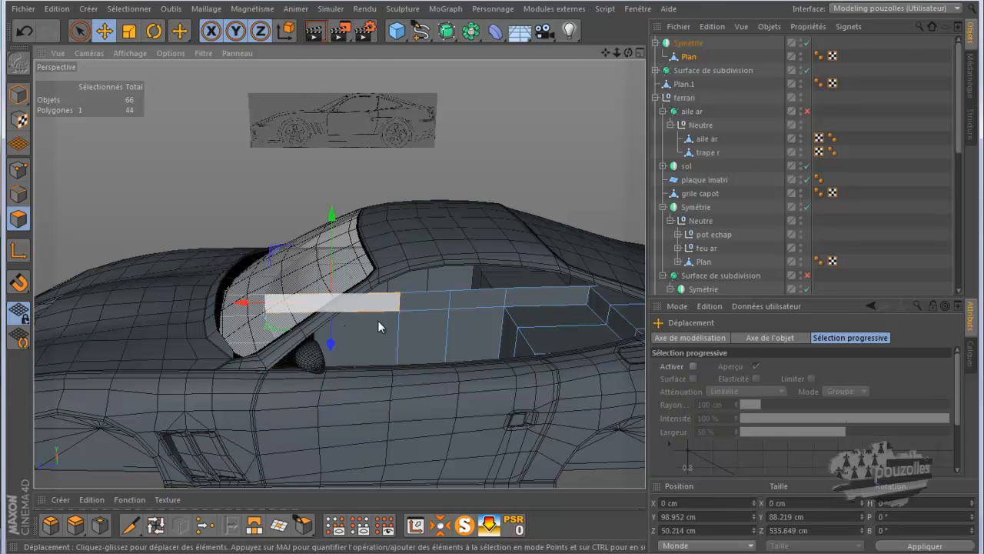
pyautogui.keyDown('shift'); pyautogui.click(399, 321); pyautogui.keyUp('shift')
pyautogui.keyDown('shift'); pyautogui.click(418, 306); pyautogui.keyUp('shift')
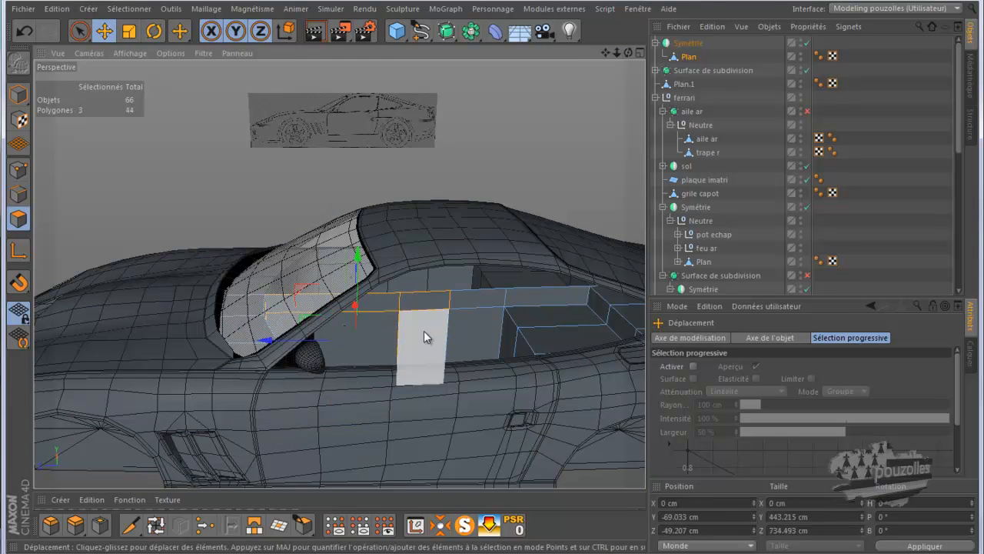
pyautogui.keyDown('shift'); pyautogui.click(423, 331); pyautogui.keyUp('shift')
pyautogui.keyDown('shift'); pyautogui.click(469, 331); pyautogui.keyUp('shift')
pyautogui.keyDown('shift'); pyautogui.click(481, 303); pyautogui.keyUp('shift')
pyautogui.keyDown('shift'); pyautogui.click(527, 301); pyautogui.keyUp('shift')
pyautogui.press('Delete')
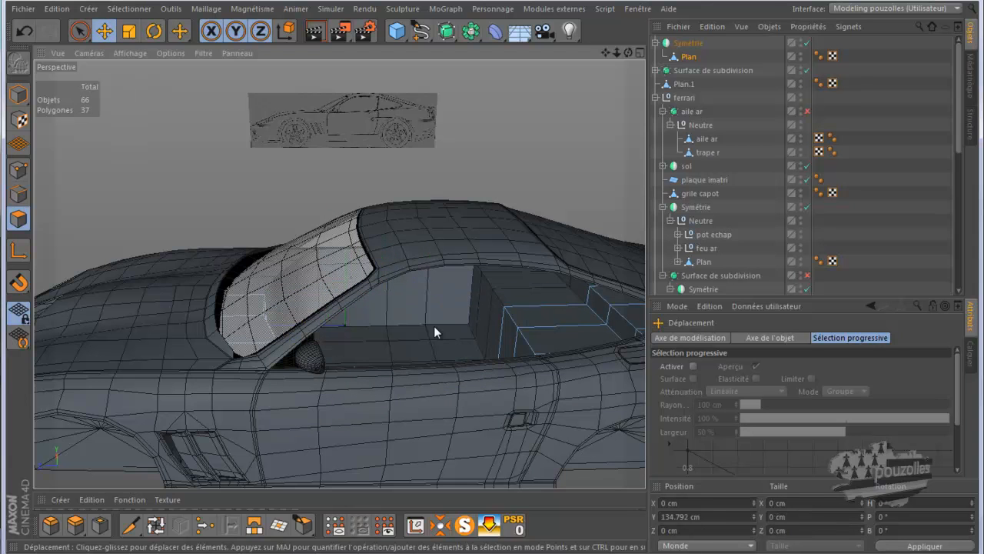
# Raise two outer rim points of the interior toward the side window sill, to about 206 cm and 174 cm on Y
pyautogui.moveTo(629, 56); pyautogui.dragTo(544, 109)
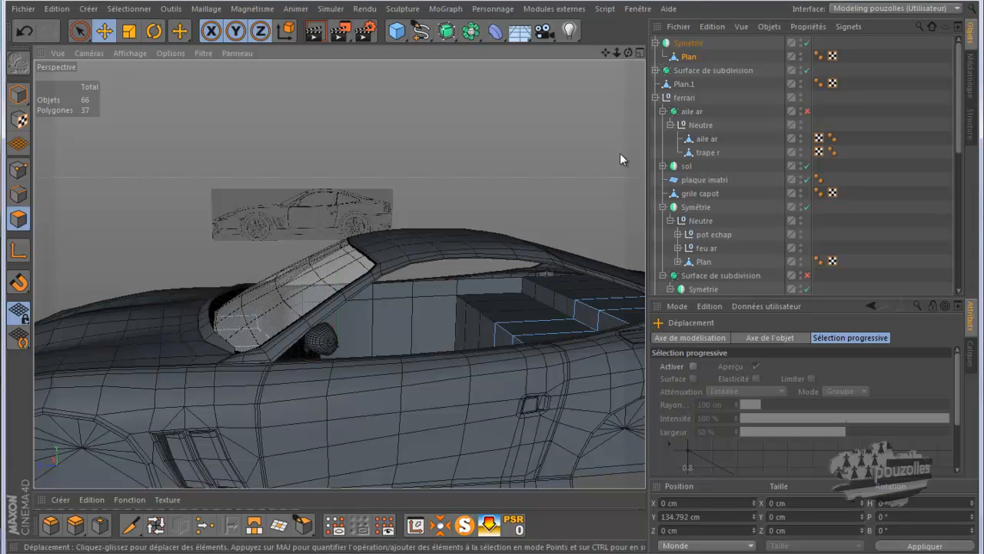
pyautogui.moveTo(632, 50); pyautogui.dragTo(493, 279)
pyautogui.scroll(3, 204, 312)
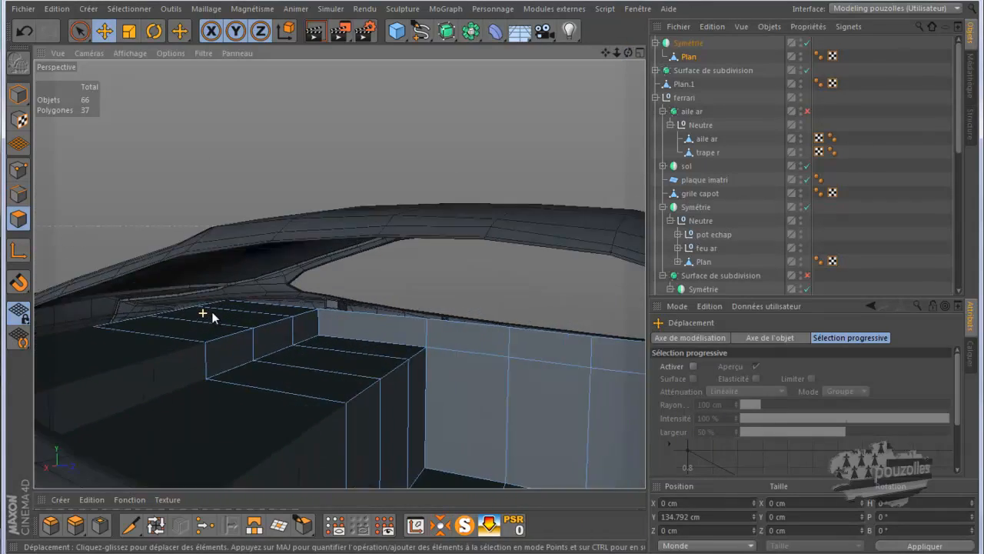
pyautogui.scroll(8, 218, 319)
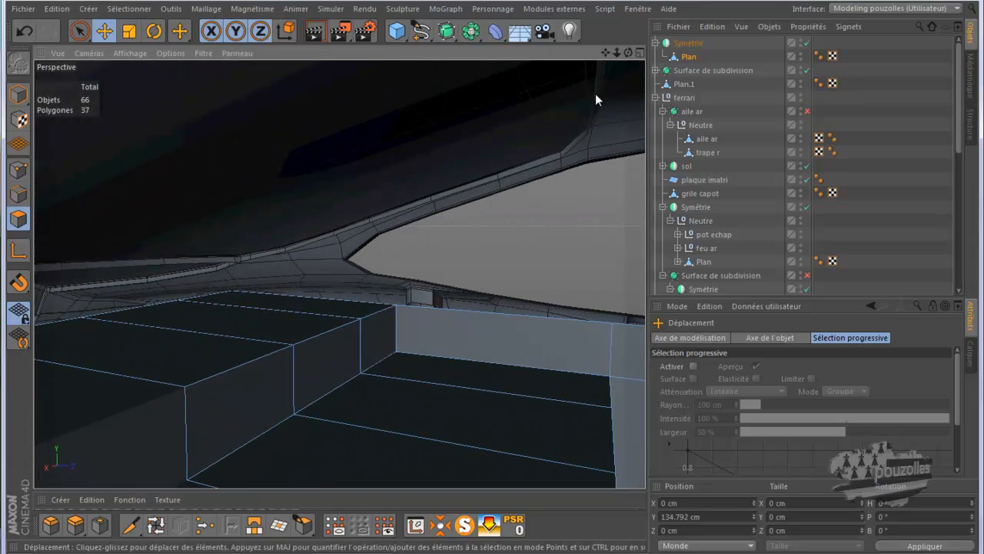
pyautogui.moveTo(629, 53); pyautogui.dragTo(497, 277)
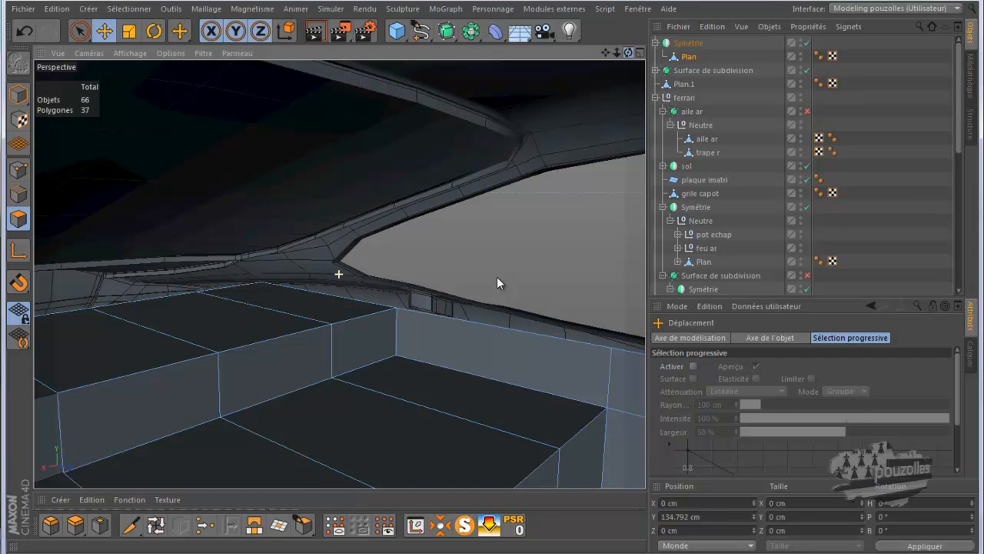
pyautogui.click(80, 31)
pyautogui.click(18, 169)
pyautogui.click(396, 307)
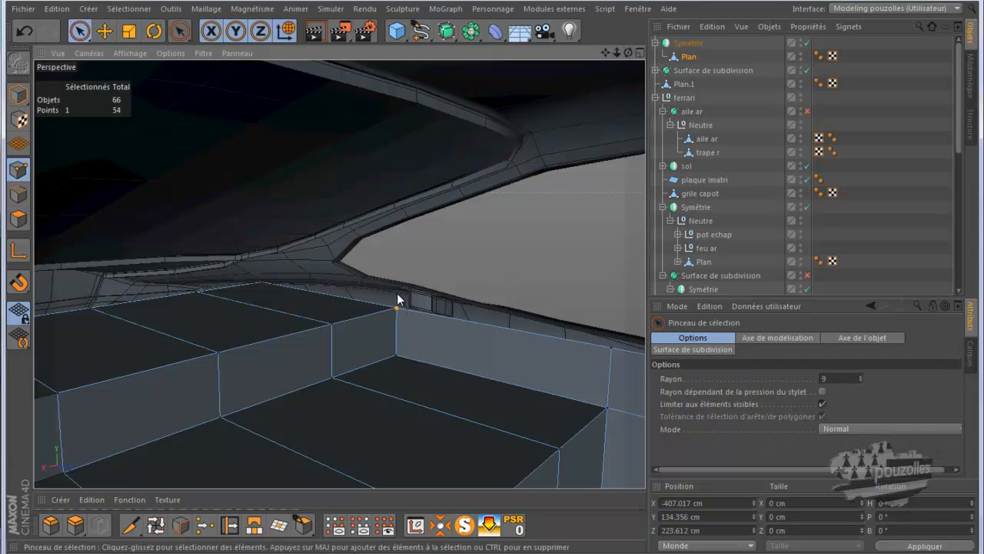
pyautogui.moveTo(397, 247); pyautogui.dragTo(397, 225)
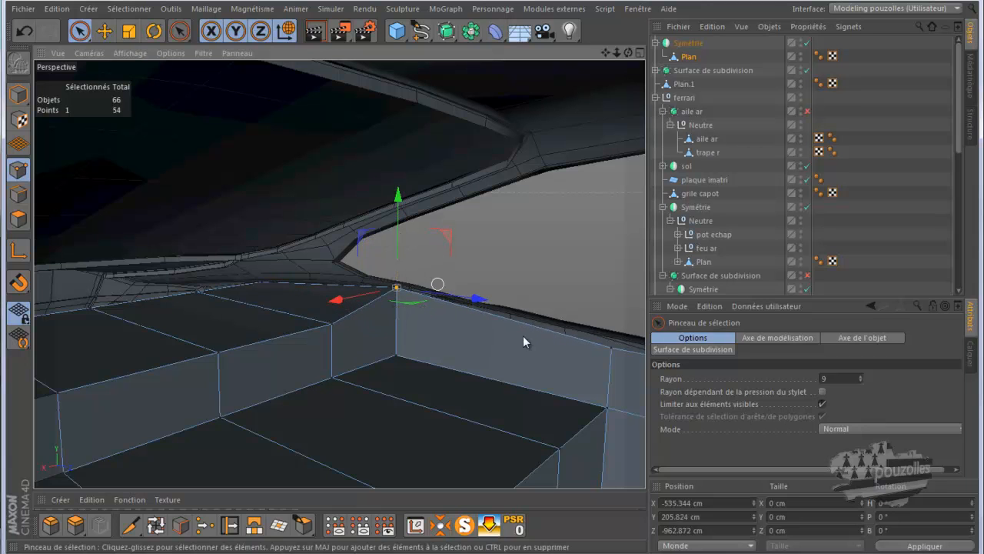
pyautogui.click(612, 348)
pyautogui.moveTo(616, 299); pyautogui.dragTo(615, 295)
pyautogui.keyDown('alt'); pyautogui.moveTo(277, 351); pyautogui.dragTo(500, 90); pyautogui.keyUp('alt')
pyautogui.scroll(6, 484, 282)
pyautogui.keyDown('alt'); pyautogui.moveTo(480, 276); pyautogui.dragTo(458, 206); pyautogui.keyUp('alt')
pyautogui.keyDown('alt'); pyautogui.moveTo(404, 235); pyautogui.dragTo(445, 234, button='right'); pyautogui.keyUp('alt')
pyautogui.hotkey('ctrl', 'shift', 'z')
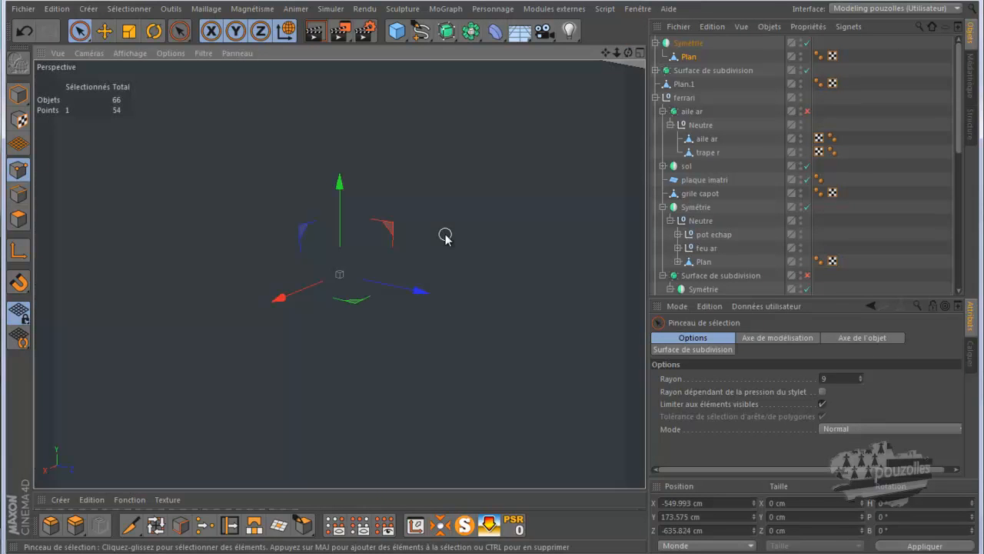
pyautogui.moveTo(380, 288)
pyautogui.keyDown('alt'); pyautogui.mouseDown(button='right')
pyautogui.moveTo(416, 182)
pyautogui.moveTo(468, 172)
pyautogui.mouseUp(button='right'); pyautogui.keyUp('alt')
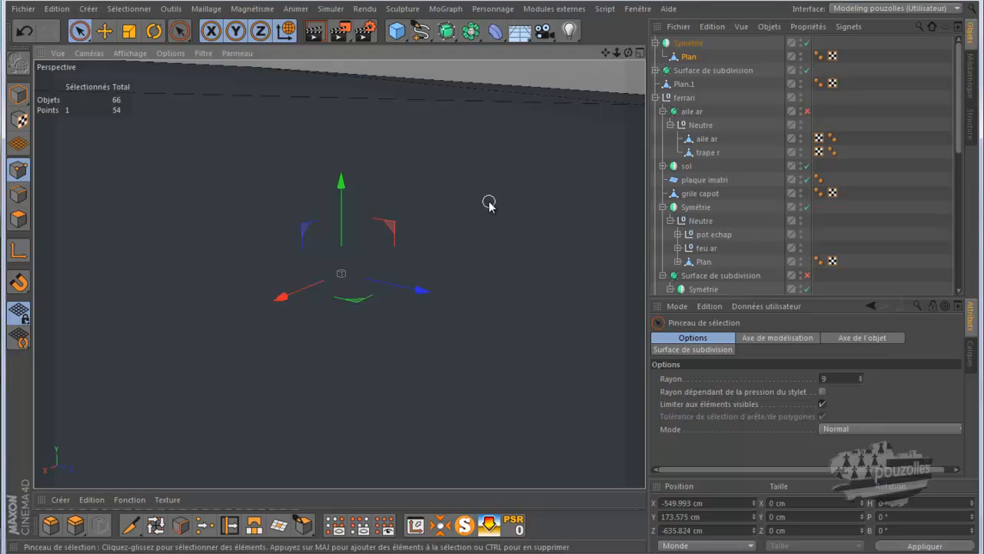
pyautogui.keyDown('alt'); pyautogui.moveTo(490, 208); pyautogui.dragTo(492, 286, button='right'); pyautogui.keyUp('alt')
# Select all points of the interior mesh, merge the duplicates with Optimize, and clear the selection
pyautogui.moveTo(606, 53); pyautogui.dragTo(487, 276)
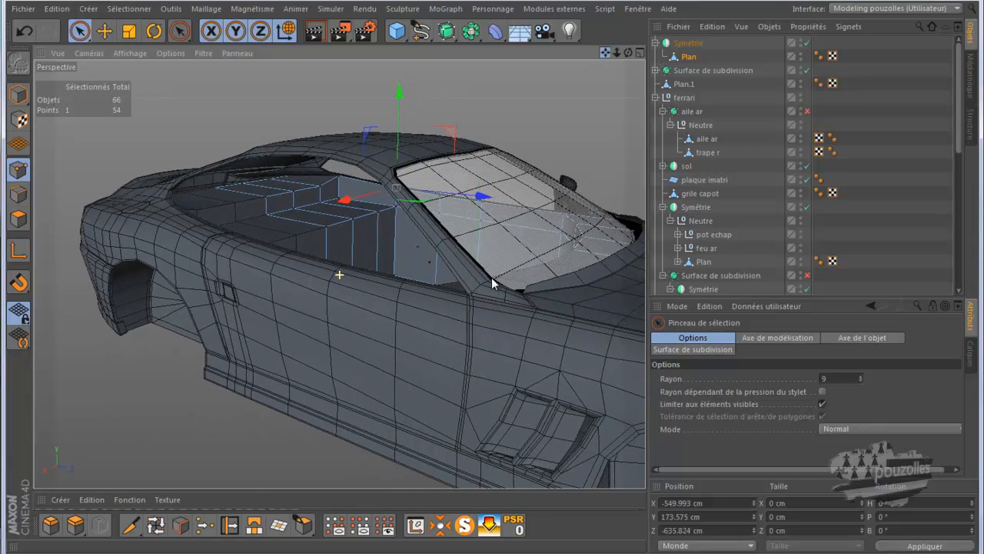
pyautogui.moveTo(627, 52)
pyautogui.mouseDown()
pyautogui.moveTo(494, 278)
pyautogui.moveTo(628, 52)
pyautogui.mouseUp()
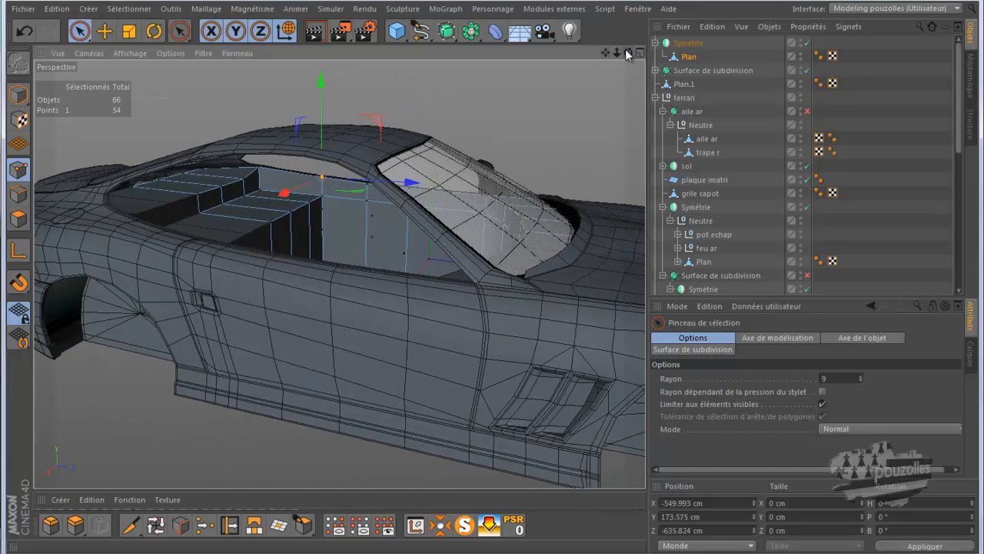
pyautogui.hotkey('ctrl', 'a')
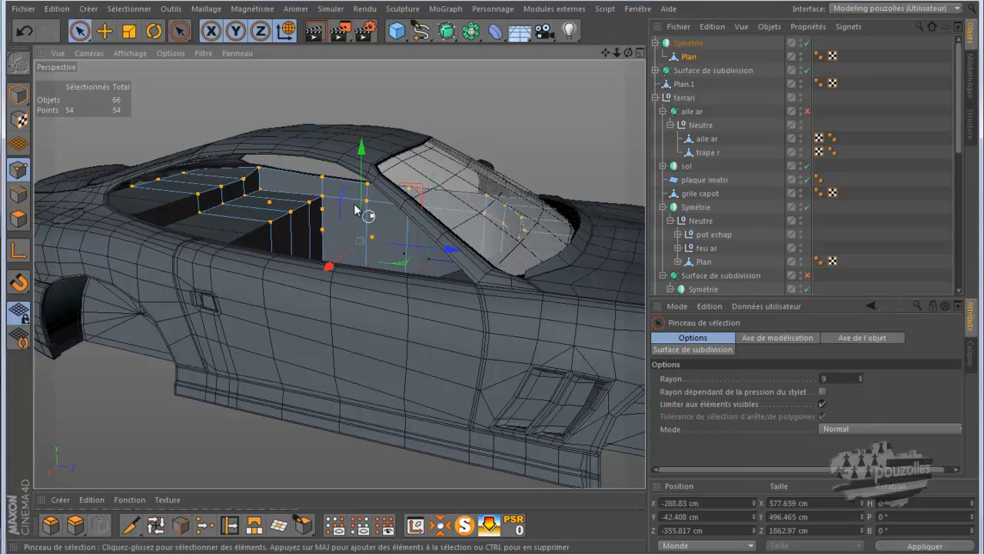
pyautogui.rightClick(217, 79)
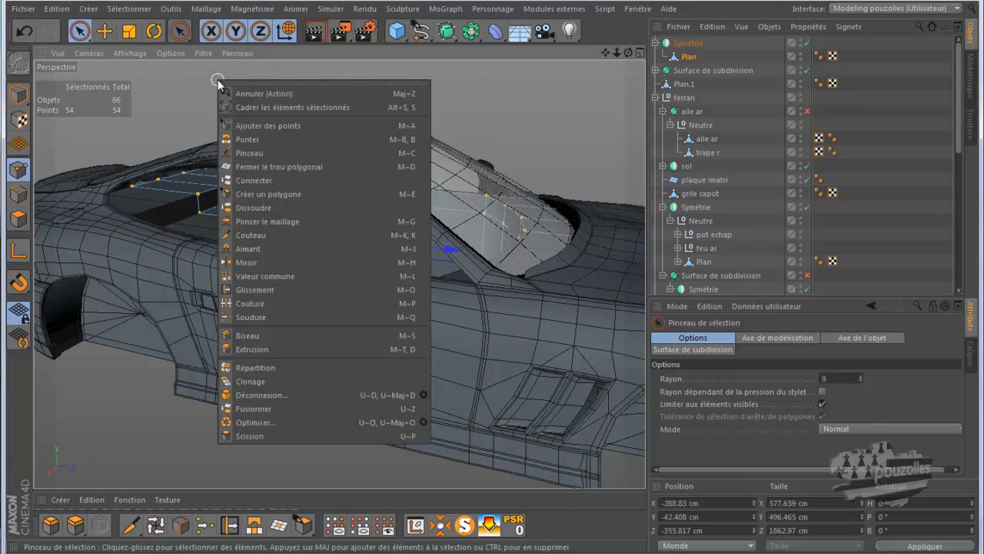
pyautogui.click(271, 419)
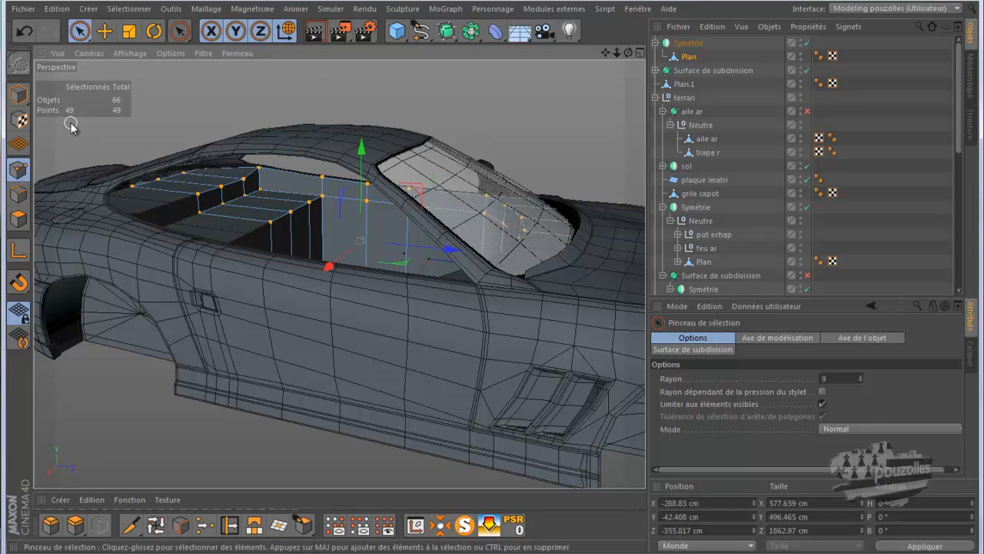
pyautogui.click(408, 256)
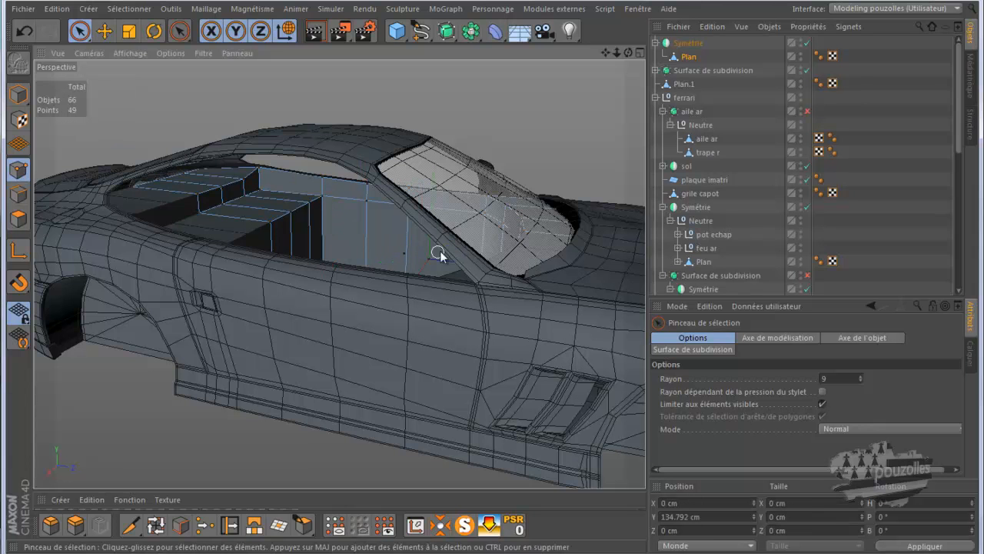
pyautogui.moveTo(629, 51)
pyautogui.mouseDown()
pyautogui.moveTo(492, 287)
pyautogui.moveTo(499, 277)
pyautogui.moveTo(483, 277)
pyautogui.moveTo(497, 277)
pyautogui.mouseUp()
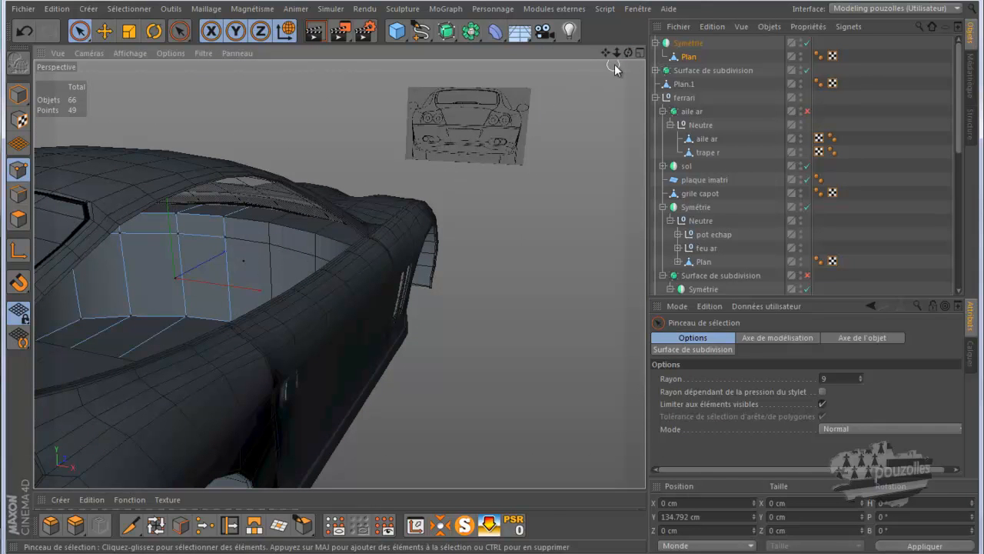
# Select four points along the middle row of the interior side wall and lower them to about -31 cm on Y
pyautogui.moveTo(629, 52); pyautogui.dragTo(493, 276)
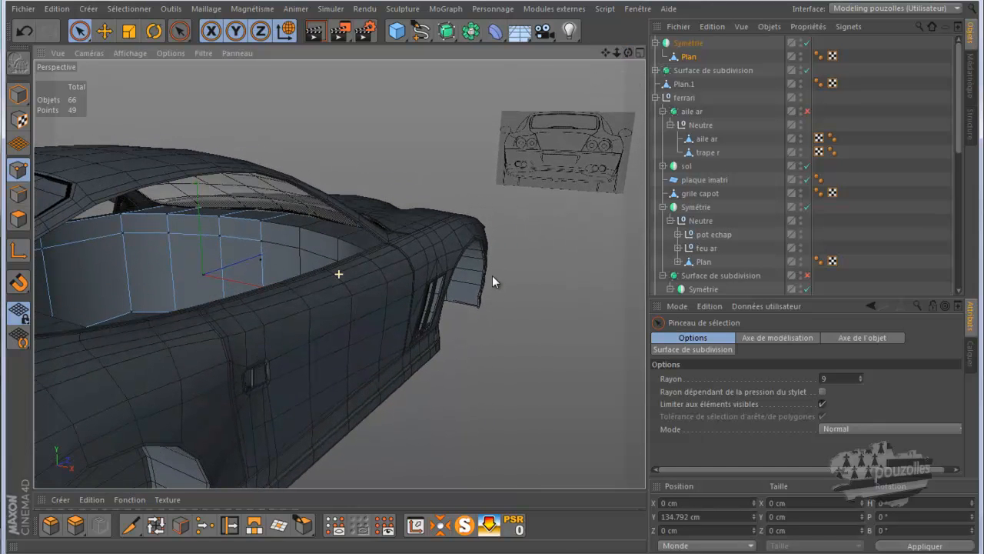
pyautogui.click(125, 233)
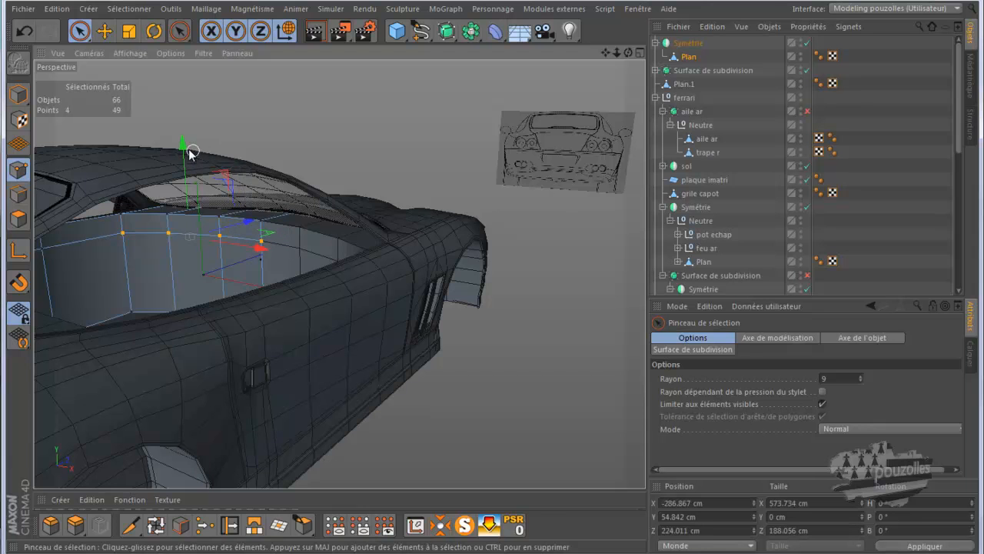
pyautogui.moveTo(192, 154); pyautogui.dragTo(193, 170)
# In polygon mode, delete the stray dark polygon standing at the front end of the interior floor
pyautogui.moveTo(628, 52); pyautogui.dragTo(492, 278)
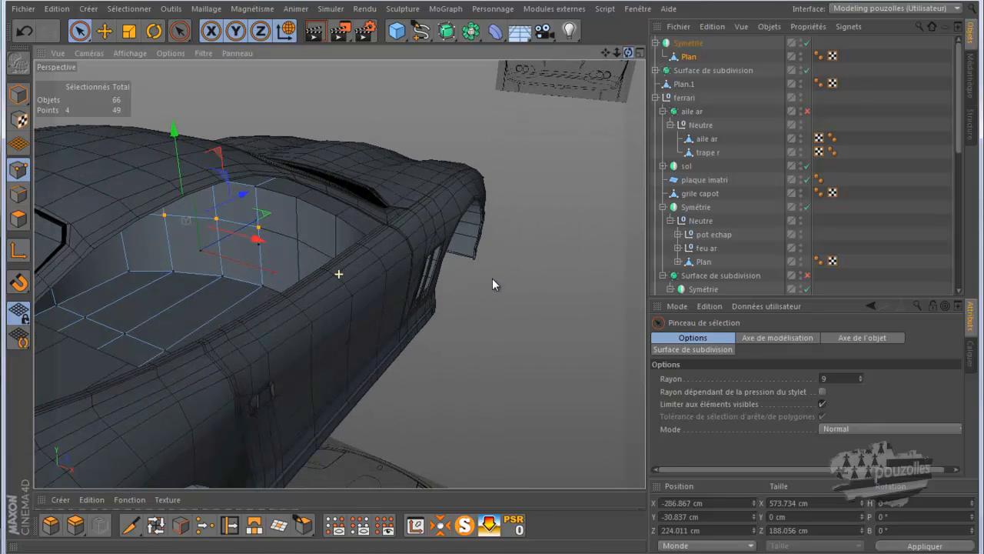
pyautogui.click(19, 221)
pyautogui.moveTo(194, 248)
pyautogui.mouseDown()
pyautogui.moveTo(246, 253)
pyautogui.moveTo(233, 253)
pyautogui.moveTo(274, 215)
pyautogui.mouseUp()
pyautogui.click(273, 266)
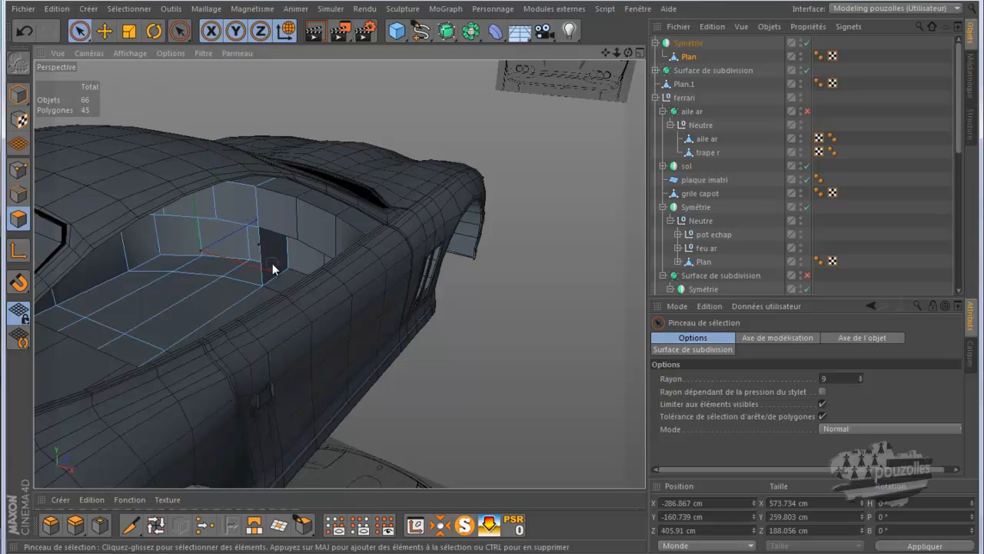
pyautogui.press('Delete')
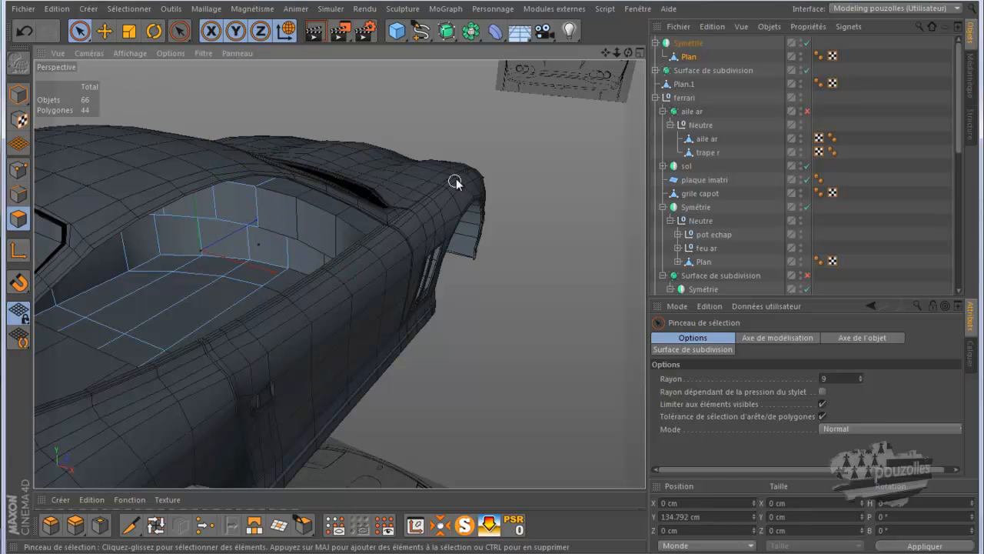
# Place the interior's Symétrie object under a new Subdivision Surface, check the smoothed shape, and switch the subdivision off
pyautogui.moveTo(630, 59); pyautogui.dragTo(452, 277)
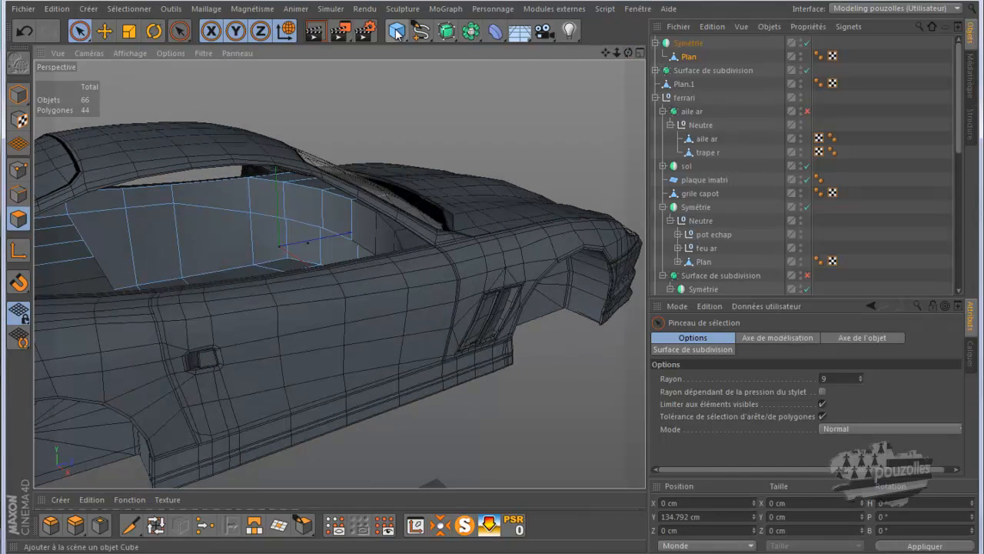
pyautogui.click(446, 31)
pyautogui.keyDown('alt'); pyautogui.click(507, 50); pyautogui.keyUp('alt')
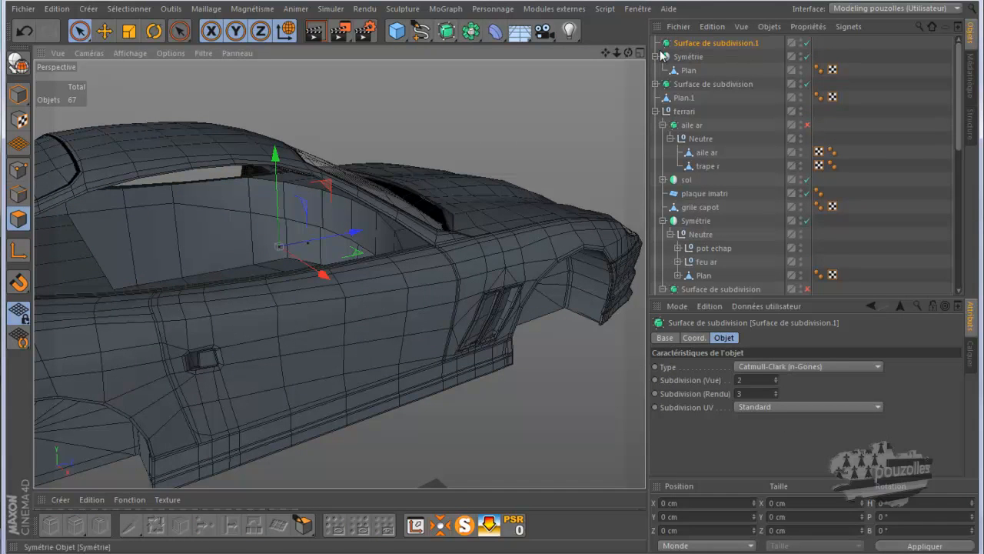
pyautogui.click(705, 55)
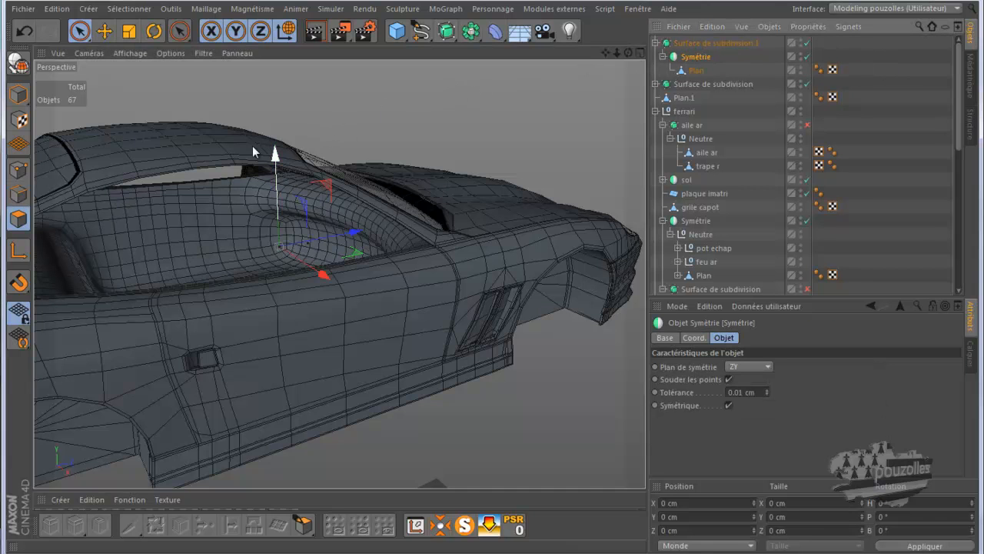
pyautogui.moveTo(628, 52); pyautogui.dragTo(491, 280)
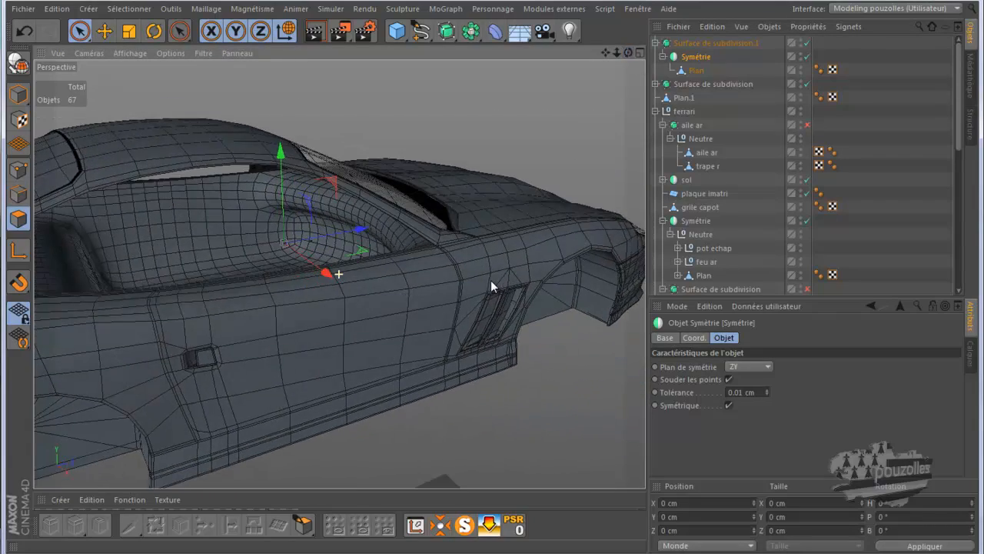
pyautogui.click(807, 44)
# In edge mode on the interior Plan, select the two edges along the upper rim of the rear step
pyautogui.moveTo(628, 52)
pyautogui.mouseDown()
pyautogui.moveTo(489, 277)
pyautogui.moveTo(629, 53)
pyautogui.mouseUp()
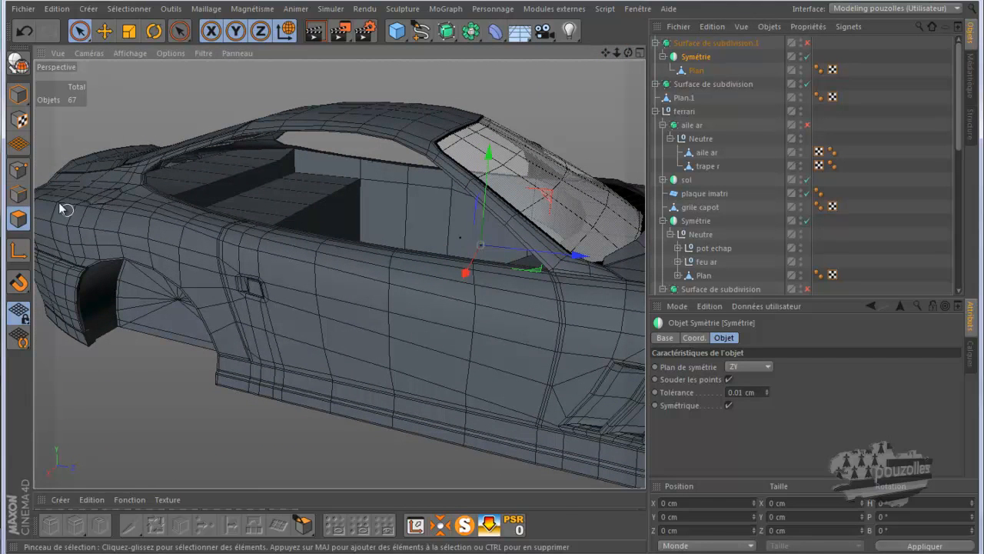
pyautogui.click(18, 194)
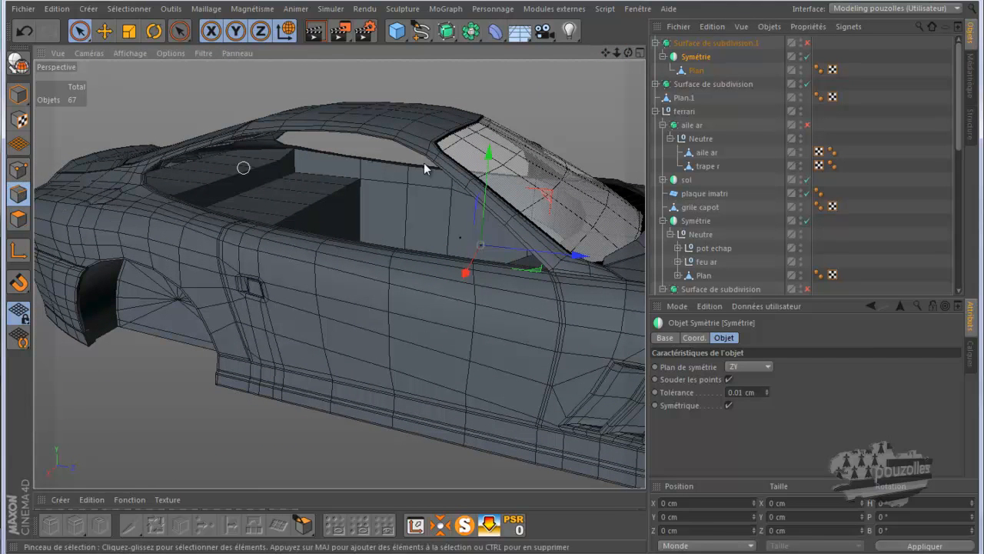
pyautogui.click(696, 70)
pyautogui.press('e')
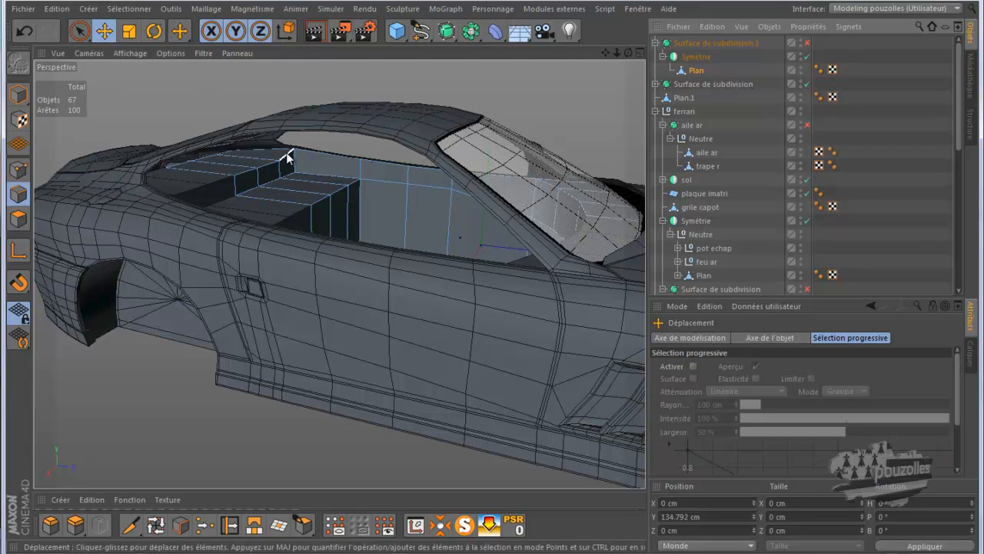
pyautogui.click(287, 156)
pyautogui.moveTo(267, 169); pyautogui.dragTo(253, 175)
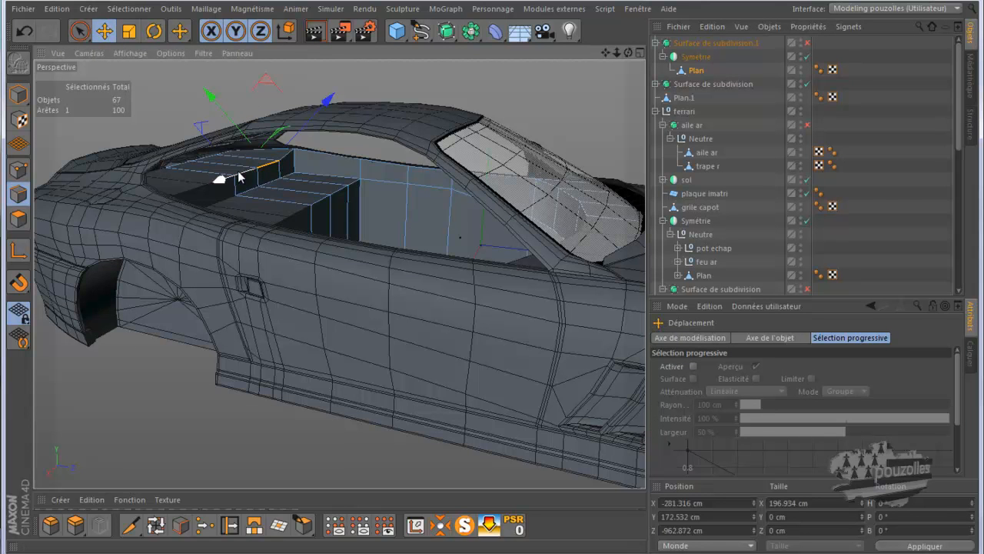
pyautogui.scroll(6, 248, 194)
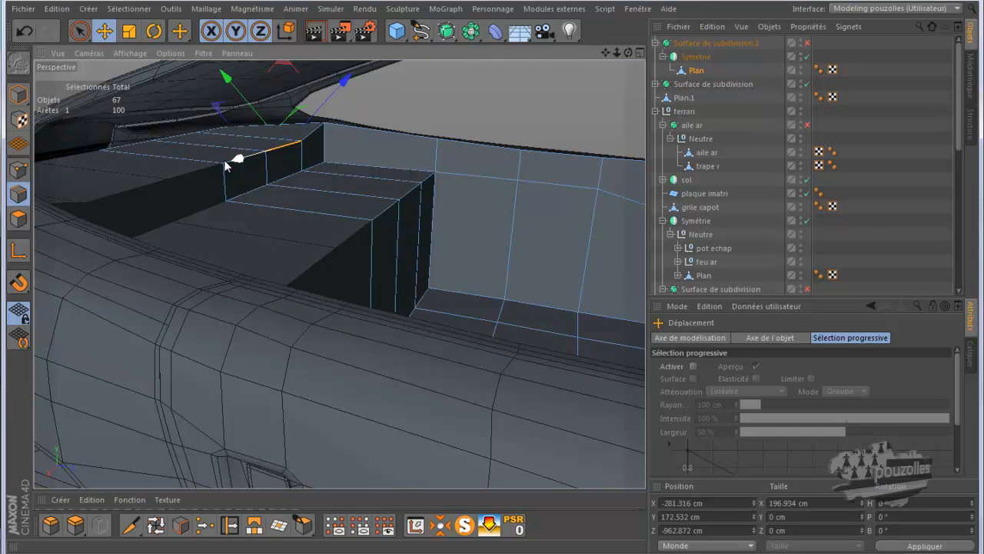
pyautogui.scroll(2, 229, 168)
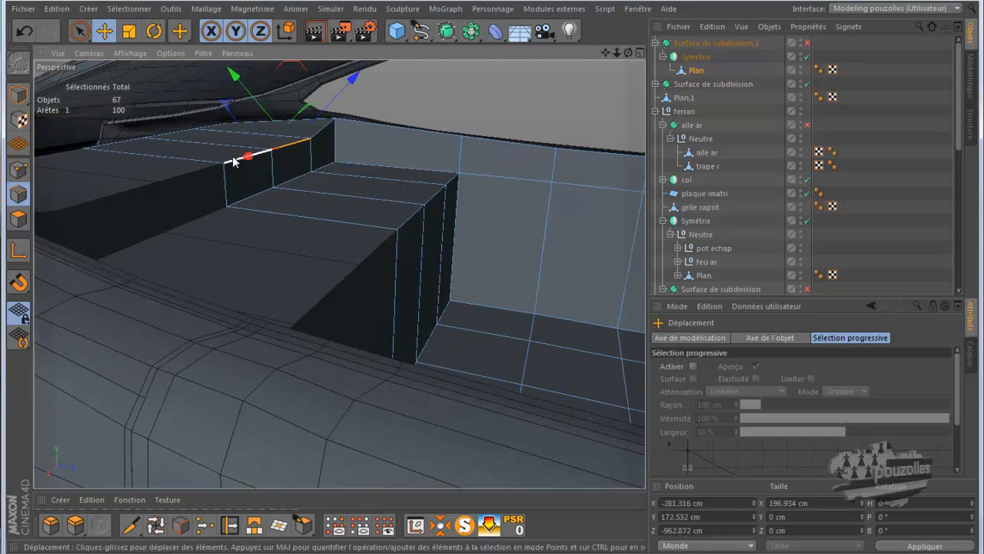
pyautogui.click(233, 162)
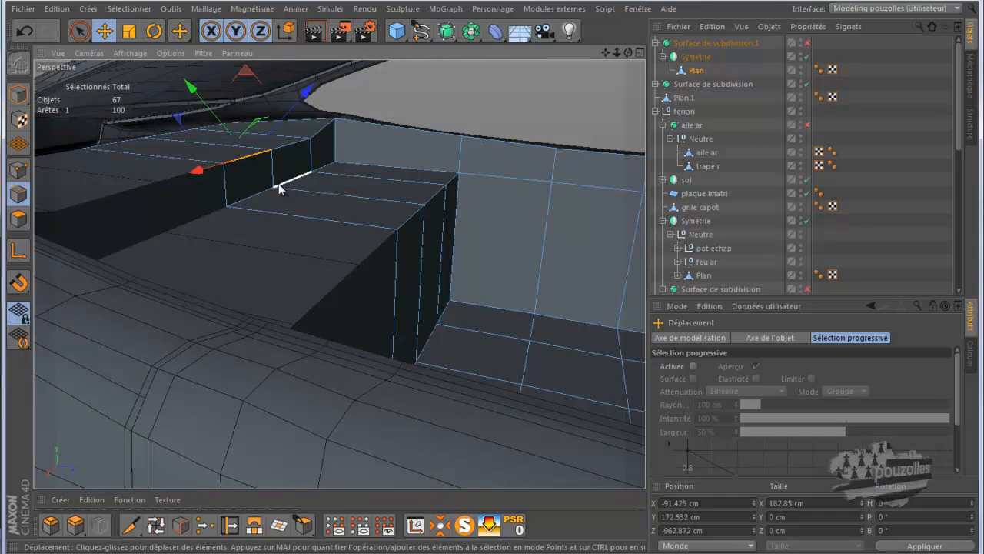
pyautogui.click(290, 182)
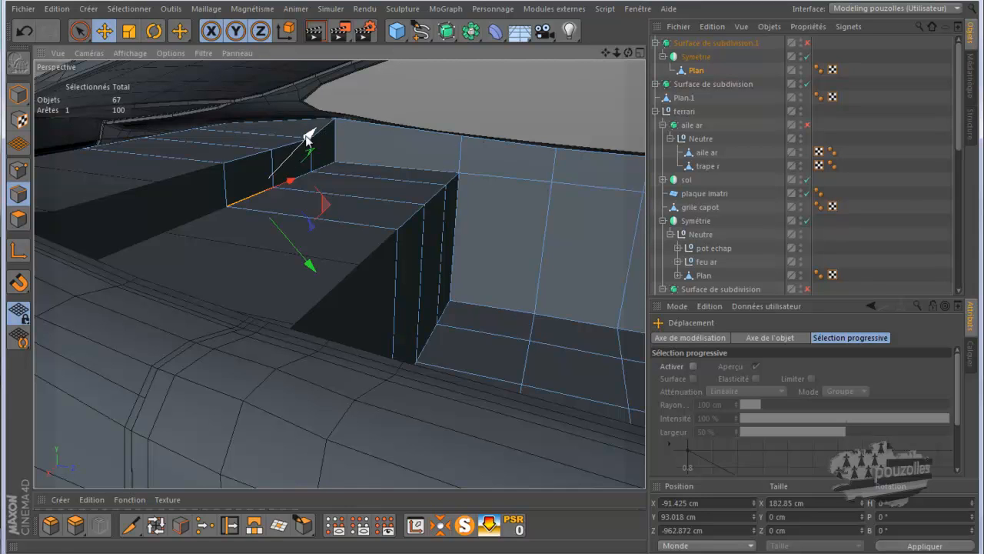
pyautogui.click(269, 158)
pyautogui.keyDown('shift'); pyautogui.click(286, 153); pyautogui.keyUp('shift')
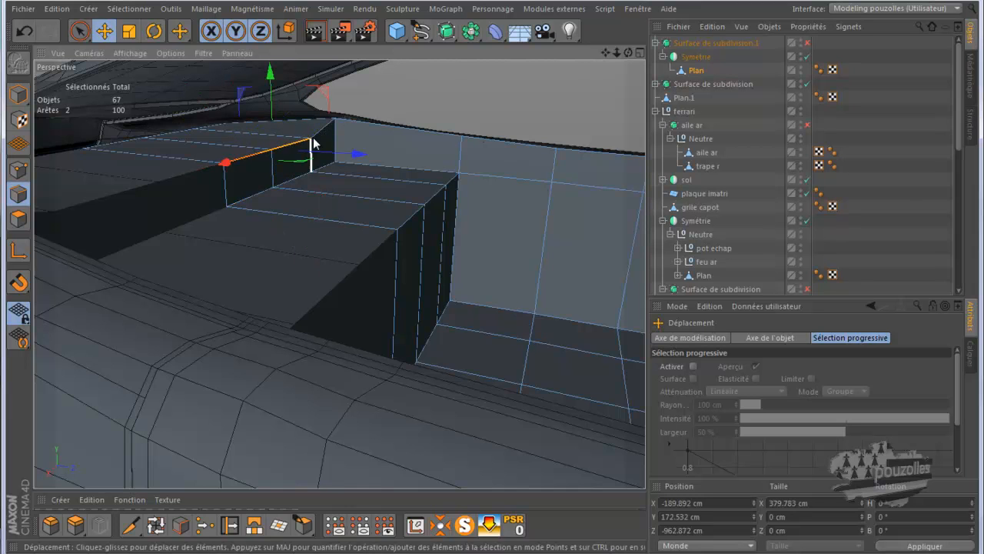
# Add the remaining upper and lower edges of both rear steps, down to the floor, for twelve selected edges
pyautogui.keyDown('shift'); pyautogui.click(316, 136); pyautogui.keyUp('shift')
pyautogui.keyDown('shift'); pyautogui.click(322, 170); pyautogui.keyUp('shift')
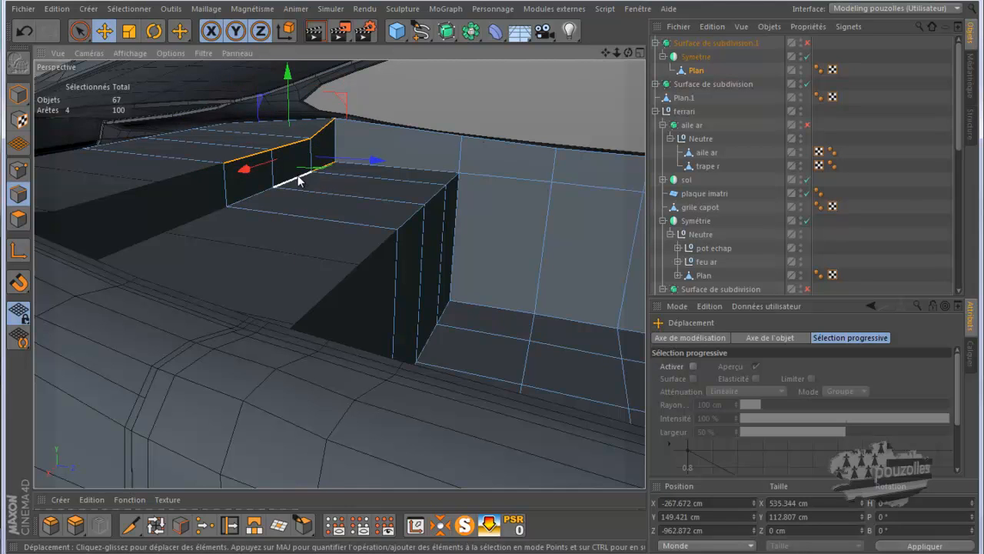
pyautogui.keyDown('shift'); pyautogui.click(410, 221); pyautogui.keyUp('shift')
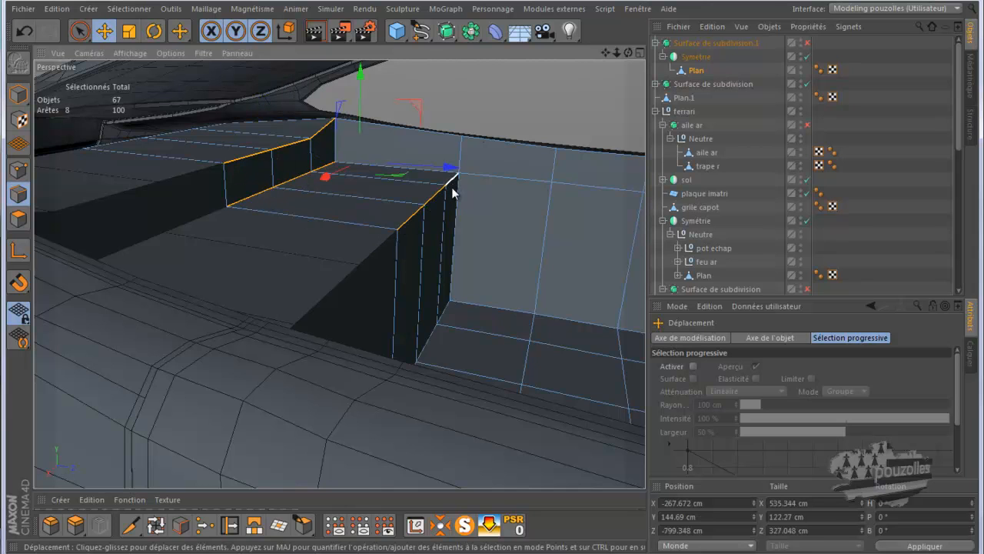
pyautogui.keyDown('shift'); pyautogui.click(440, 310); pyautogui.keyUp('shift')
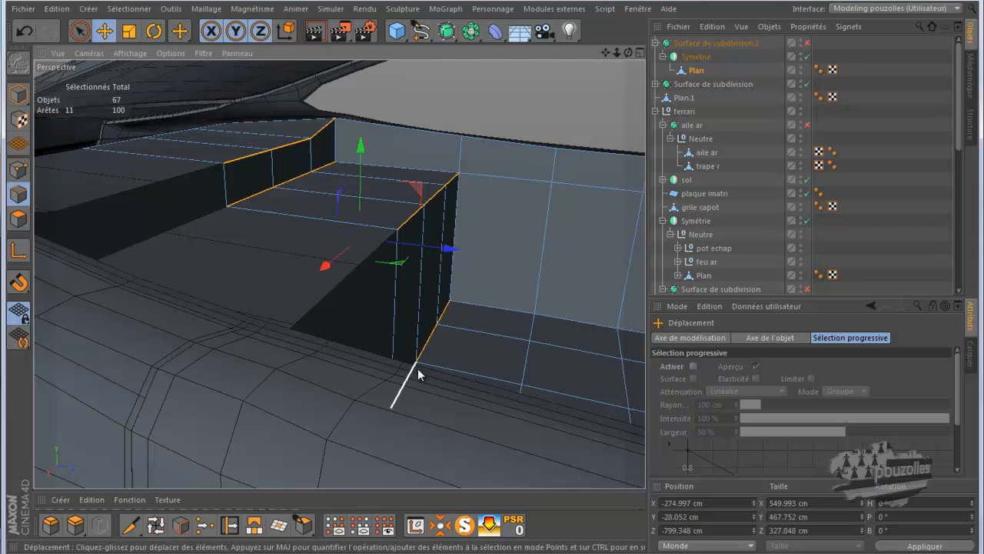
pyautogui.keyDown('shift'); pyautogui.click(432, 351); pyautogui.keyUp('shift')
# Undo the accidental edge move and bevel the twelve selected edges with a 27 cm fixed-distance offset and 1 subdivision
pyautogui.scroll(-3, 357, 165)
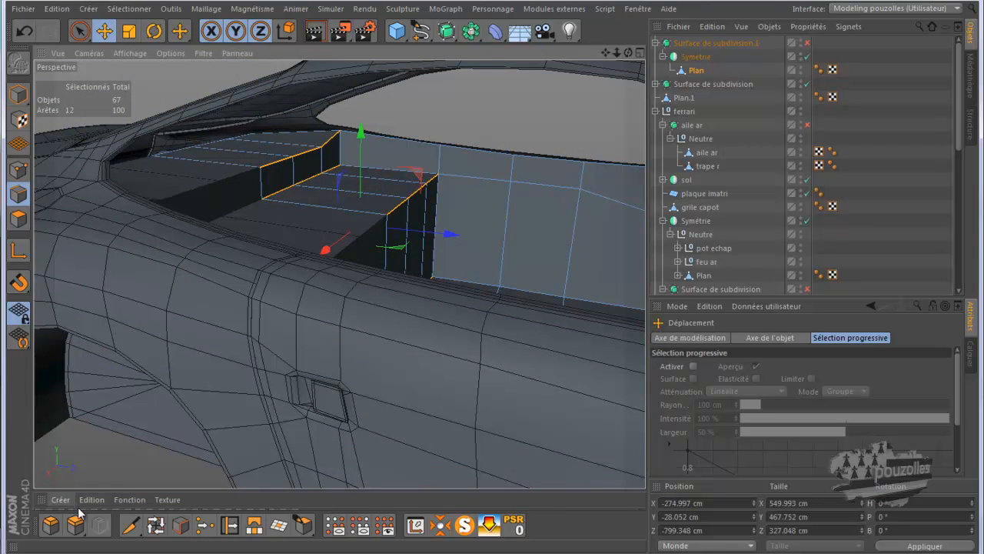
pyautogui.moveTo(444, 114); pyautogui.dragTo(446, 115)
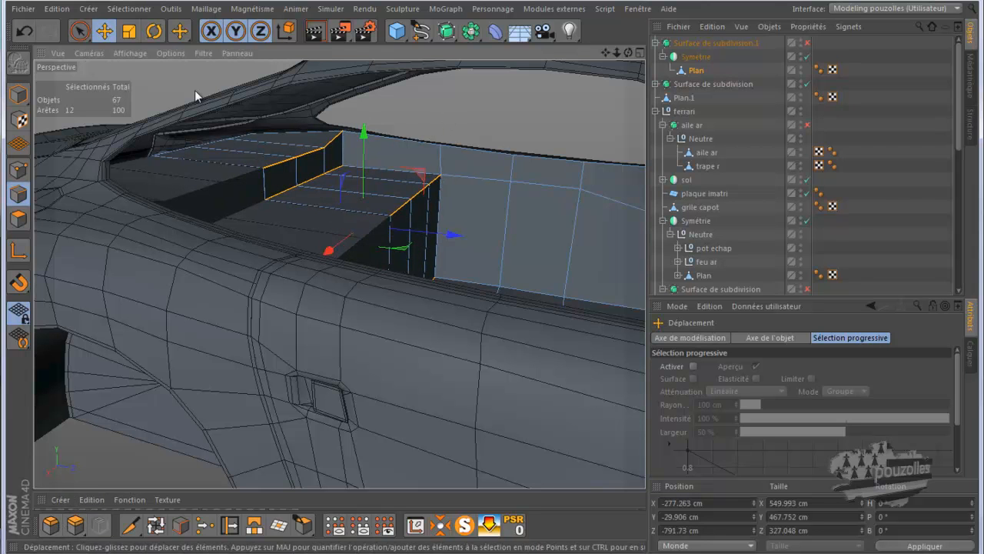
pyautogui.click(25, 31)
pyautogui.click(51, 525)
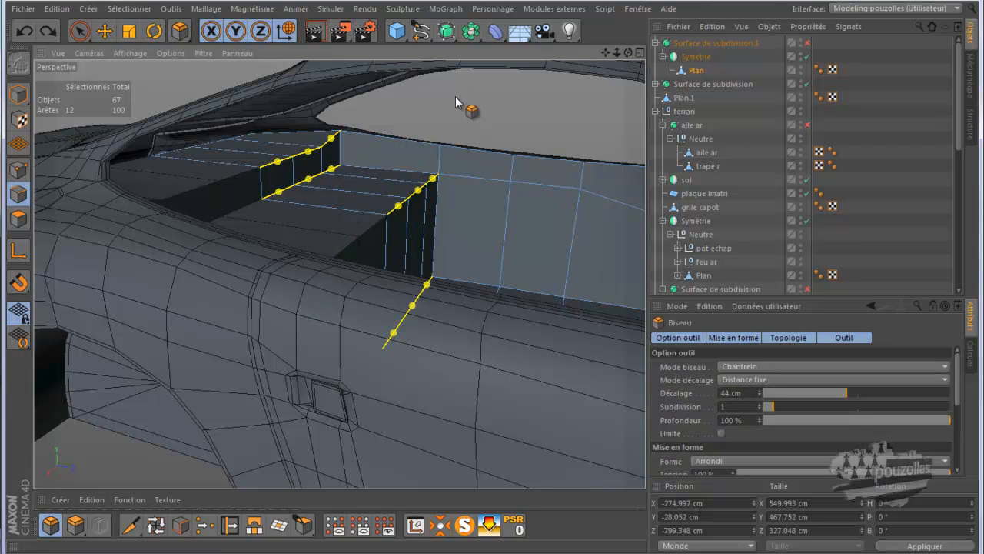
pyautogui.moveTo(494, 278); pyautogui.dragTo(495, 283)
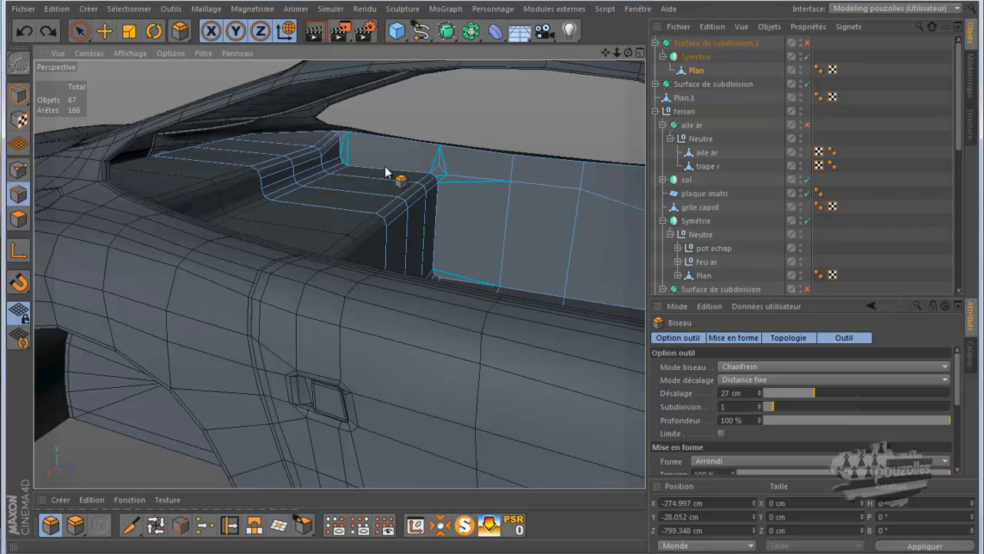
# Render the view with the interior's Subdivision Surface off and on to compare the bevelled steps, leaving it off
pyautogui.keyDown('alt'); pyautogui.moveTo(405, 176); pyautogui.dragTo(358, 186); pyautogui.keyUp('alt')
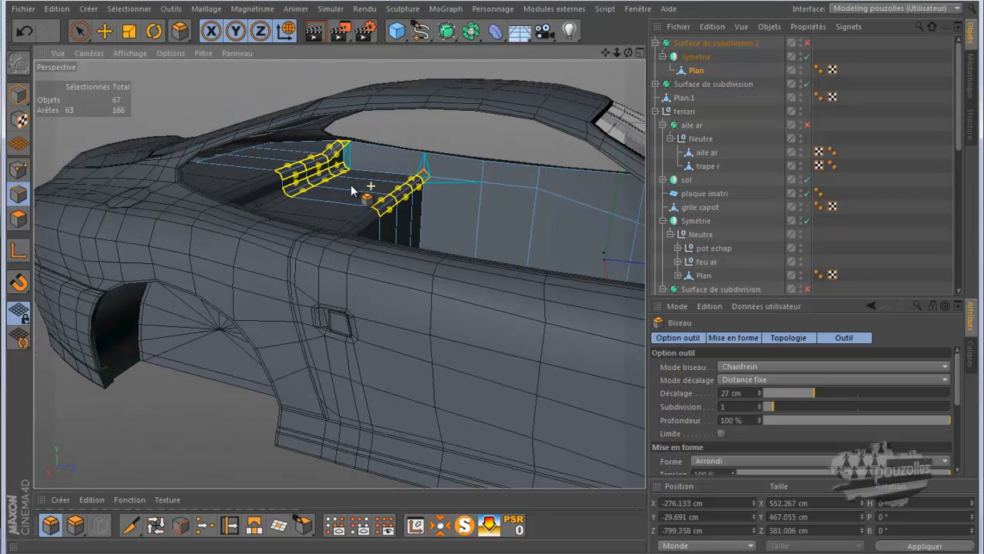
pyautogui.click(316, 31)
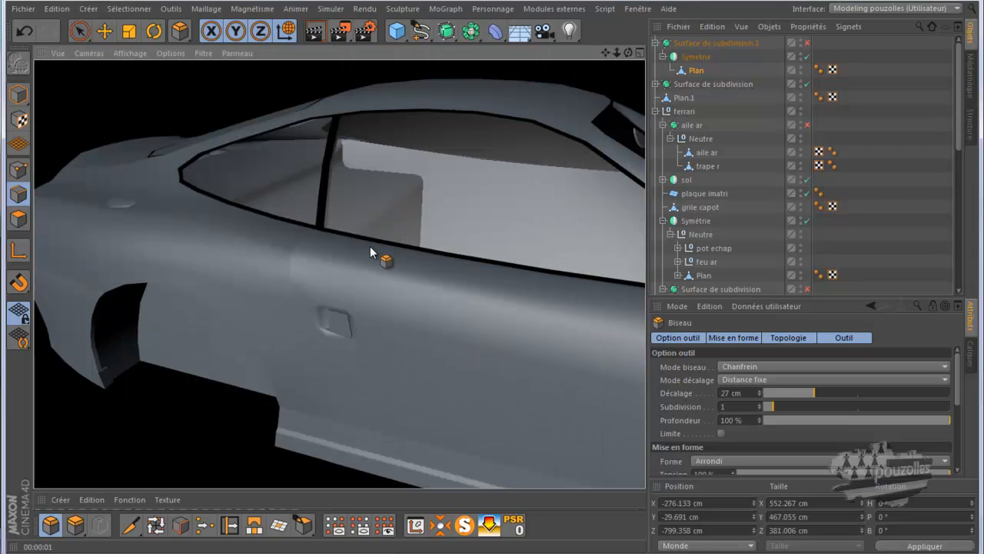
pyautogui.click(807, 43)
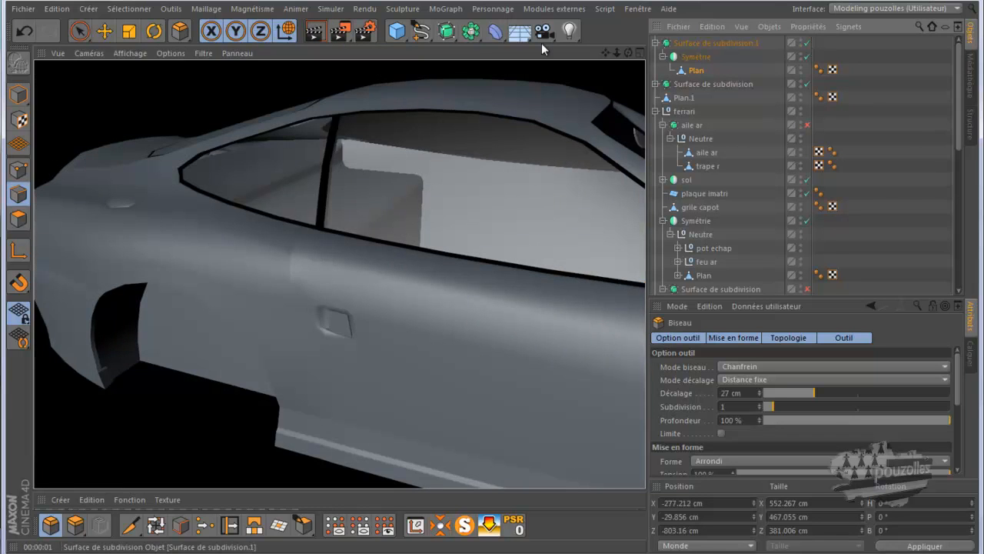
pyautogui.click(314, 35)
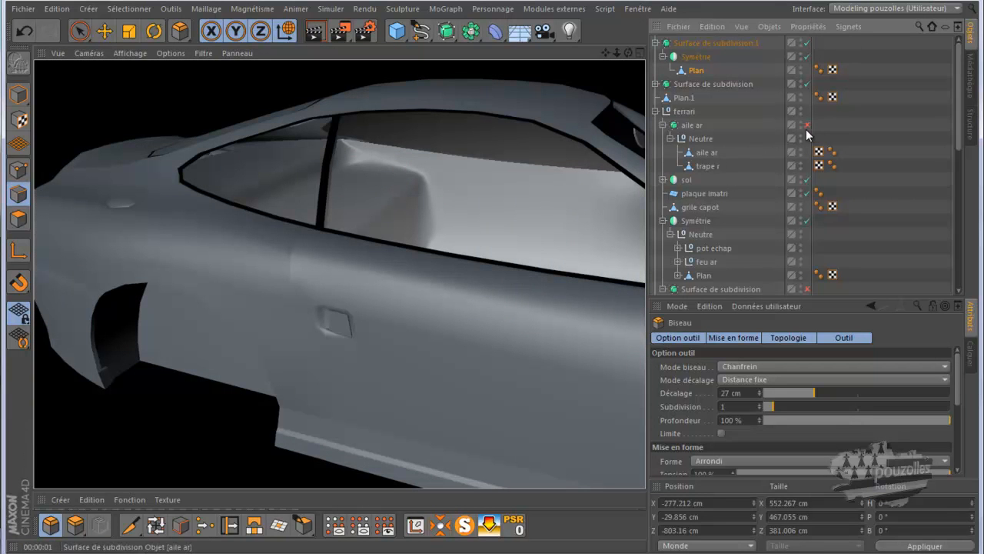
pyautogui.click(808, 42)
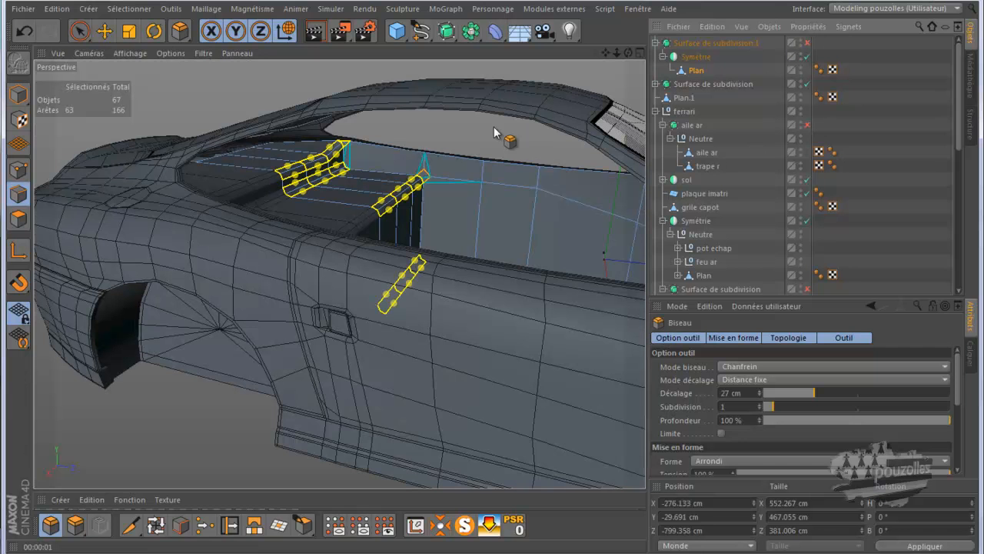
# Examine the bevelled corners up close and compare close-up renders of the cabin without and with subdivision
pyautogui.scroll(4, 381, 144)
pyautogui.scroll(4, 380, 144)
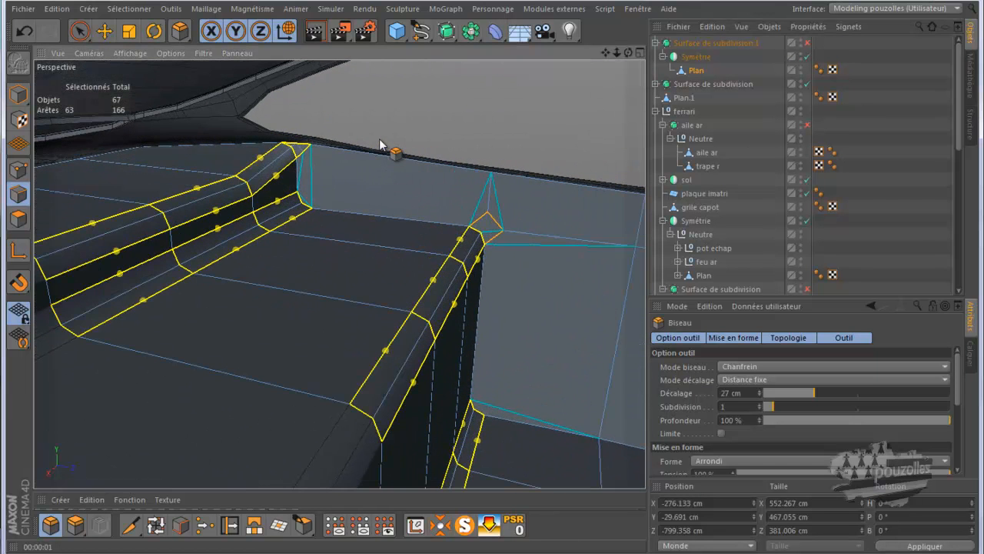
pyautogui.scroll(-8, 381, 144)
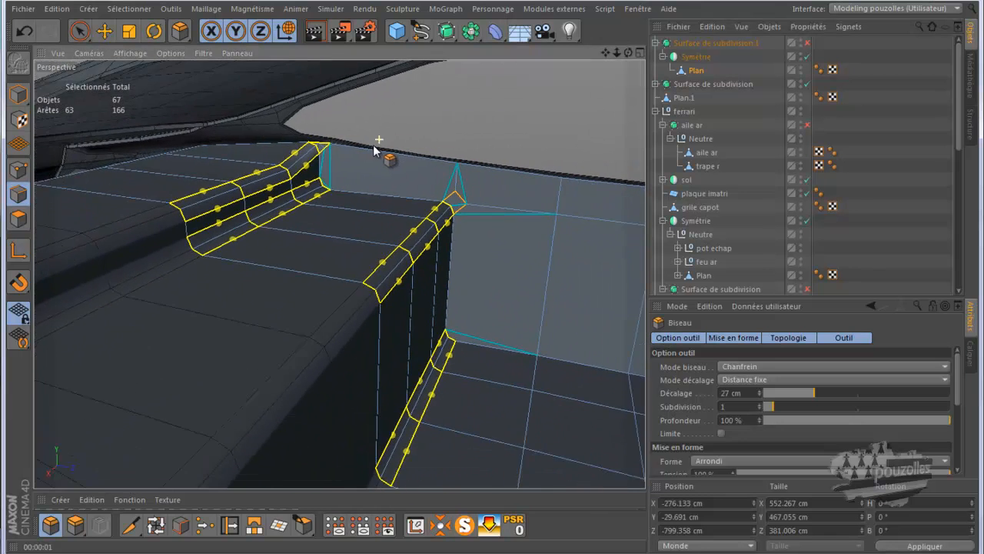
pyautogui.click(314, 32)
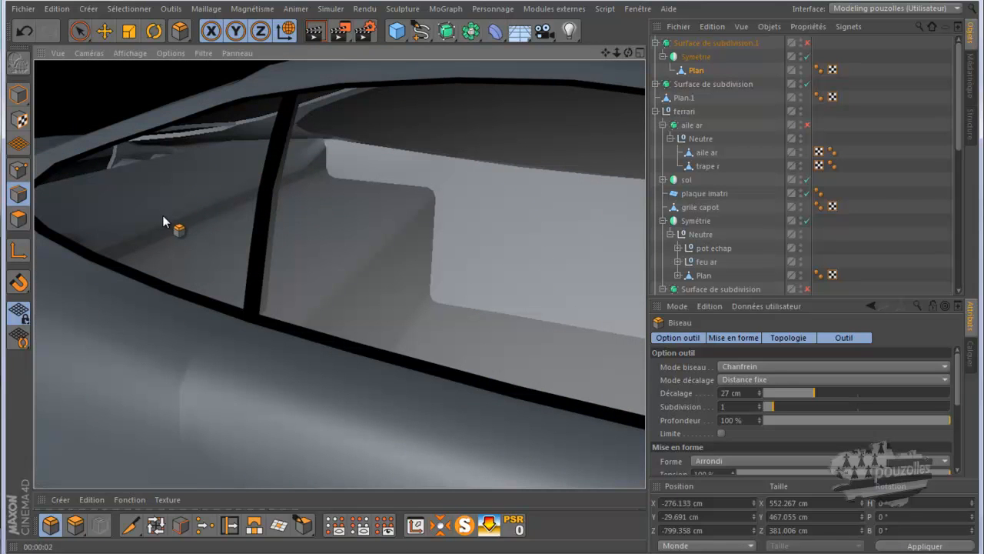
pyautogui.click(807, 43)
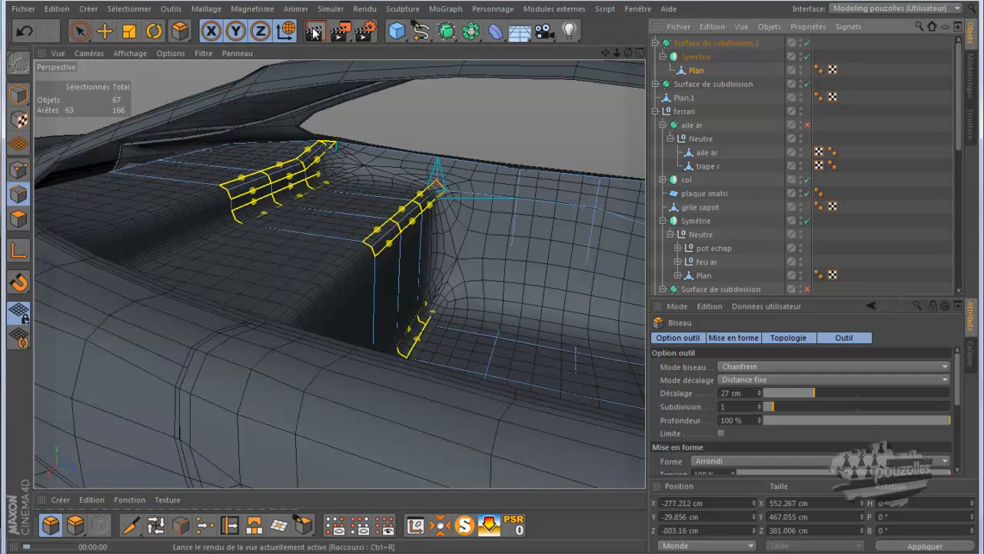
pyautogui.click(312, 33)
pyautogui.click(806, 43)
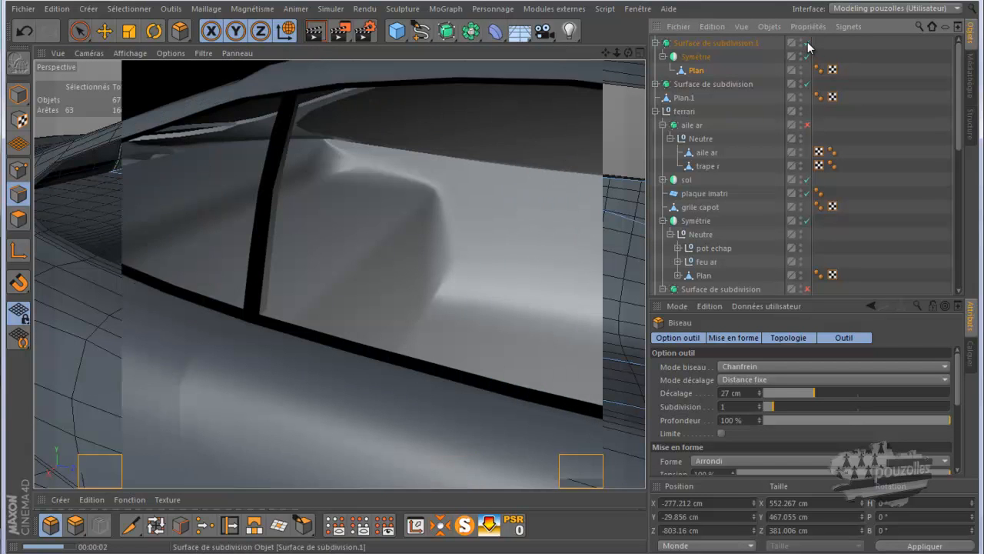
# Render a wider view of the cabin with the interior's Subdivision Surface off to check the bevelled rear steps
pyautogui.scroll(-2, 415, 135)
pyautogui.click(314, 33)
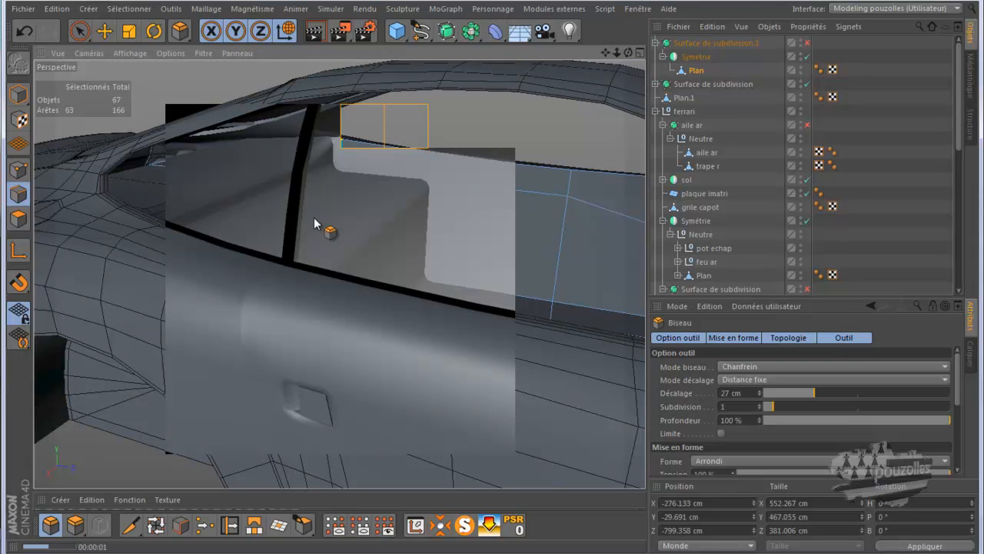
pyautogui.keyDown('alt'); pyautogui.moveTo(259, 215); pyautogui.dragTo(179, 183); pyautogui.keyUp('alt')
pyautogui.scroll(-4, 179, 183)
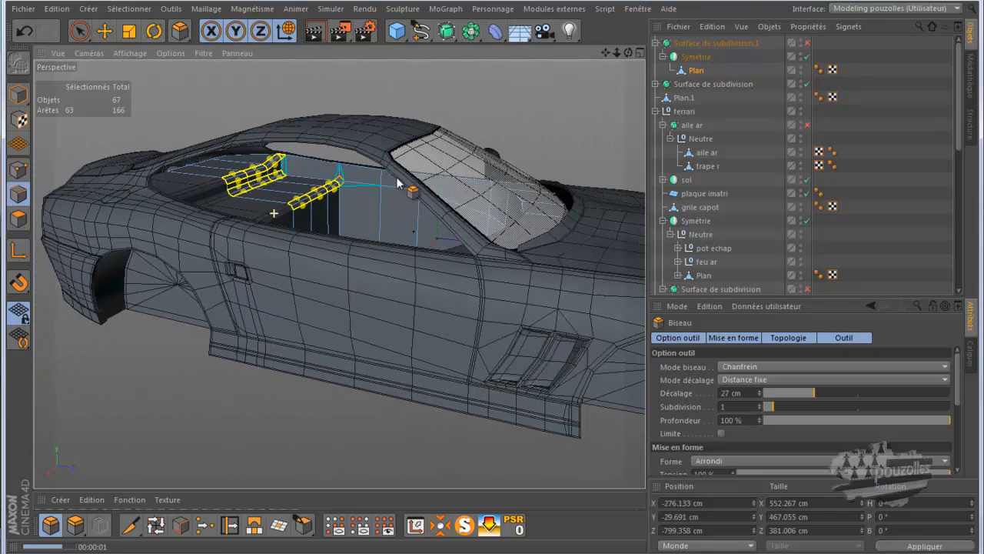
# Select the three upper and three lower edges along the dashboard ledge at the front of the cabin
pyautogui.moveTo(626, 51); pyautogui.dragTo(494, 277)
pyautogui.keyDown('alt'); pyautogui.moveTo(221, 248); pyautogui.dragTo(238, 229, button='right'); pyautogui.keyUp('alt')
pyautogui.scroll(5, 237, 227)
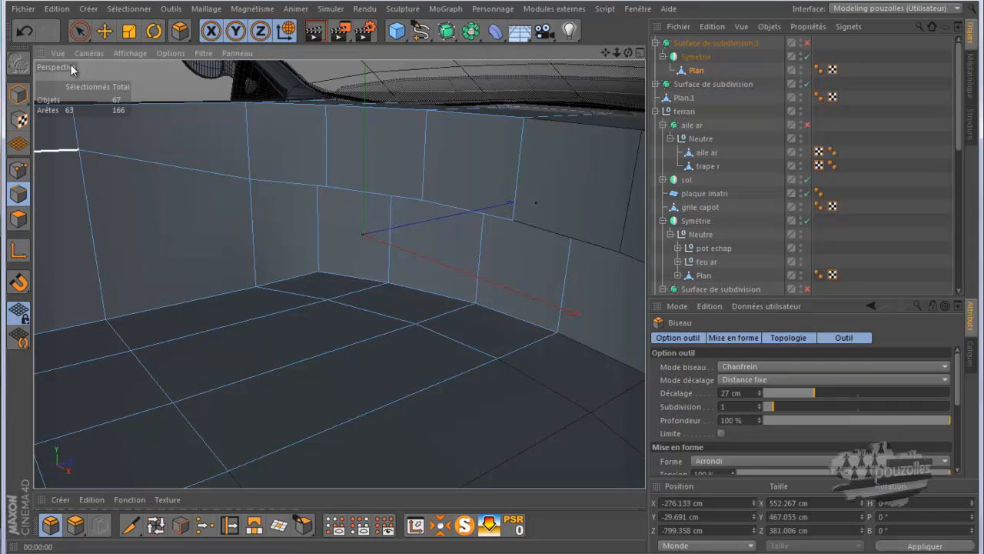
pyautogui.press('e')
pyautogui.click(299, 106)
pyautogui.keyDown('shift'); pyautogui.click(396, 112); pyautogui.keyUp('shift')
pyautogui.keyDown('shift'); pyautogui.click(461, 114); pyautogui.keyUp('shift')
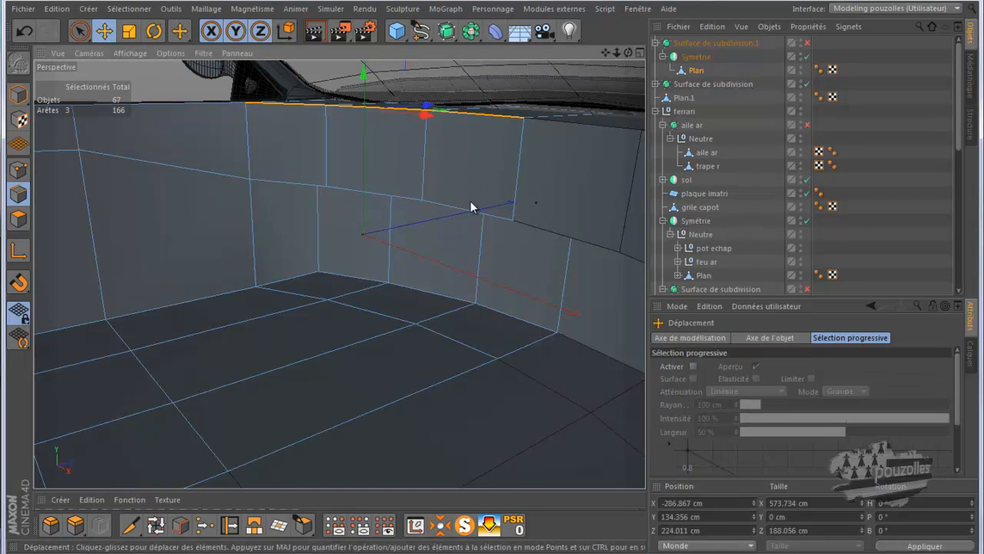
pyautogui.keyDown('shift'); pyautogui.click(470, 209); pyautogui.keyUp('shift')
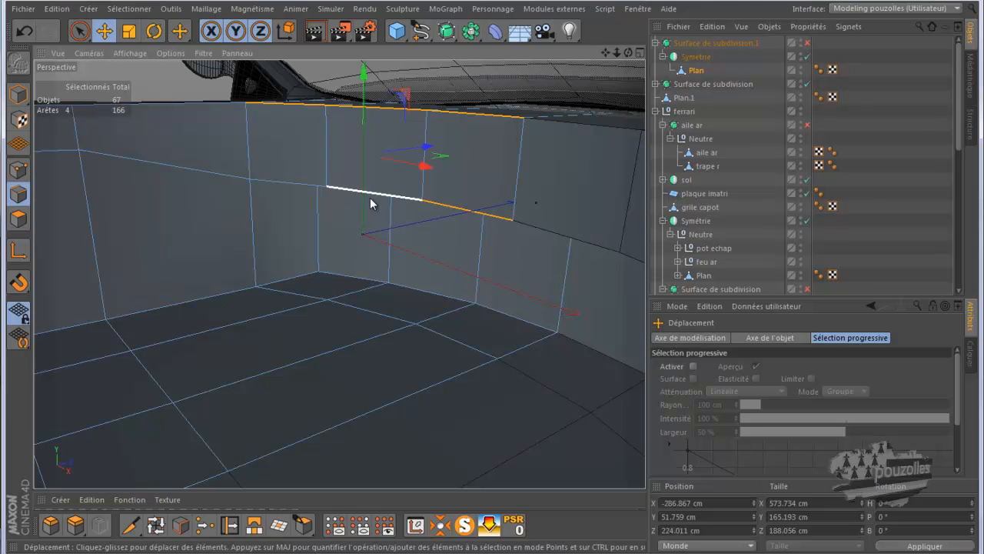
pyautogui.keyDown('shift'); pyautogui.click(286, 181); pyautogui.keyUp('shift')
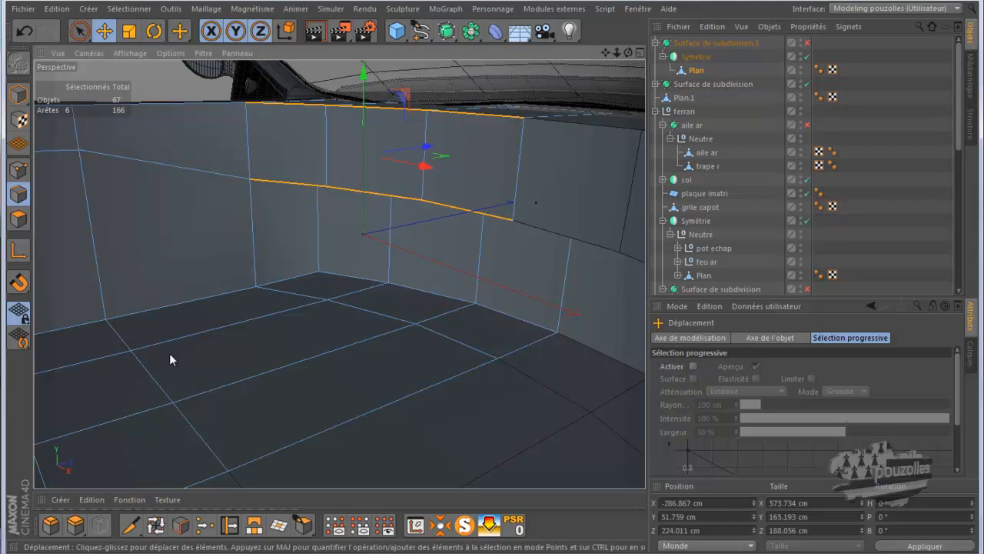
# Bevel the six selected dashboard edges in chamfer mode with a 43 cm fixed-distance offset
pyautogui.click(52, 529)
pyautogui.click(491, 285)
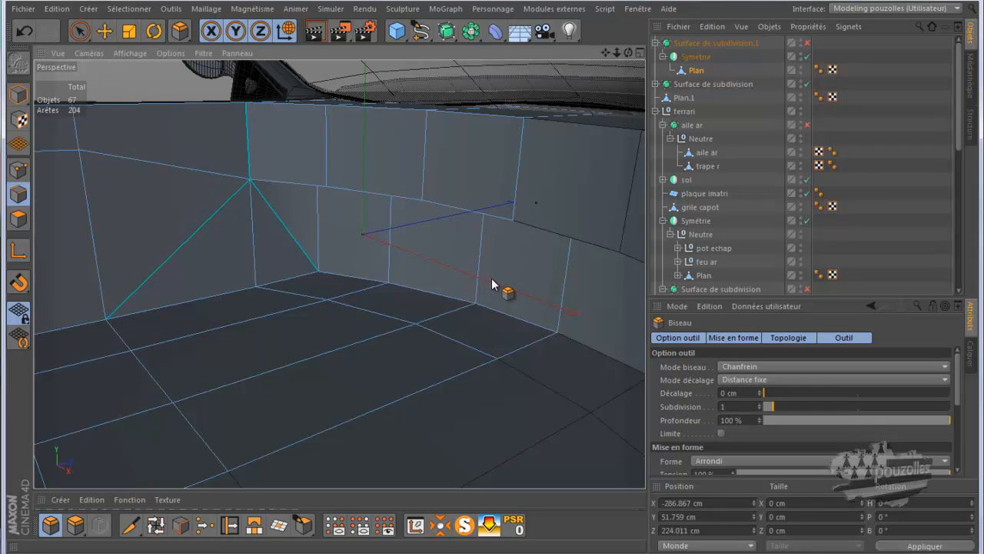
pyautogui.moveTo(485, 289)
pyautogui.mouseDown()
pyautogui.moveTo(515, 286)
pyautogui.moveTo(493, 284)
pyautogui.mouseUp()
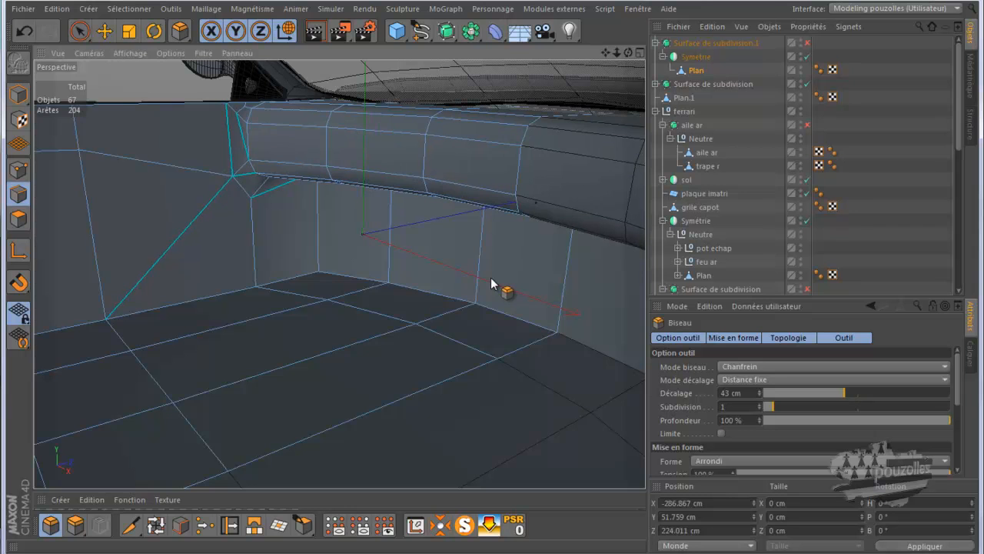
pyautogui.hotkey('ctrl', 'z')
pyautogui.scroll(-5, 411, 267)
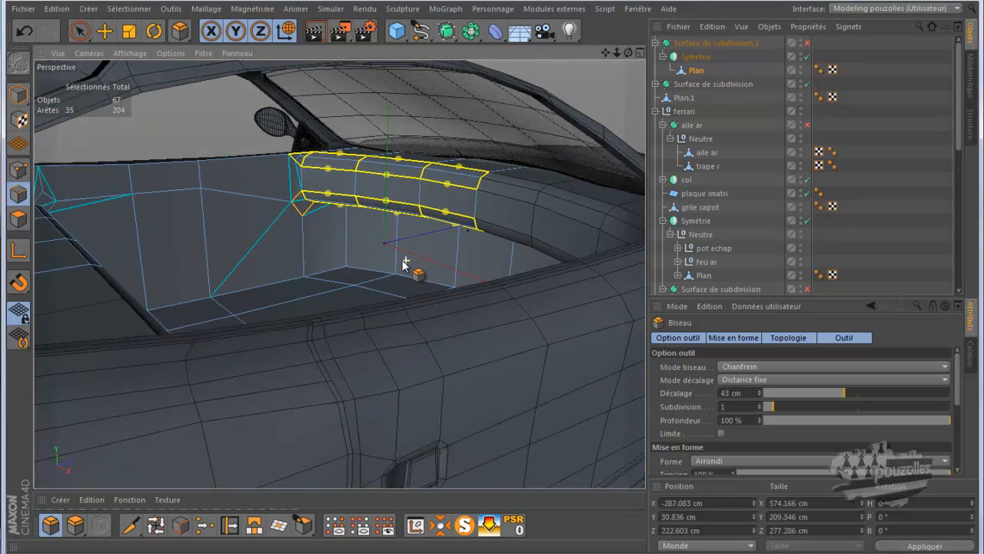
pyautogui.scroll(-2, 405, 263)
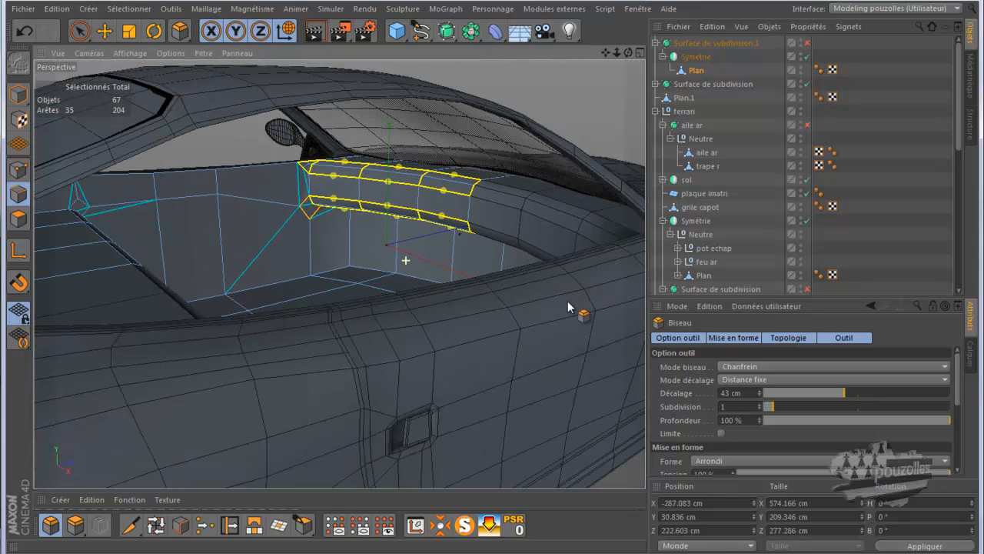
# Set the dashboard bevel's subdivision to 5
pyautogui.click(759, 404)
pyautogui.click(759, 404)
pyautogui.click(759, 405)
pyautogui.click(759, 405)
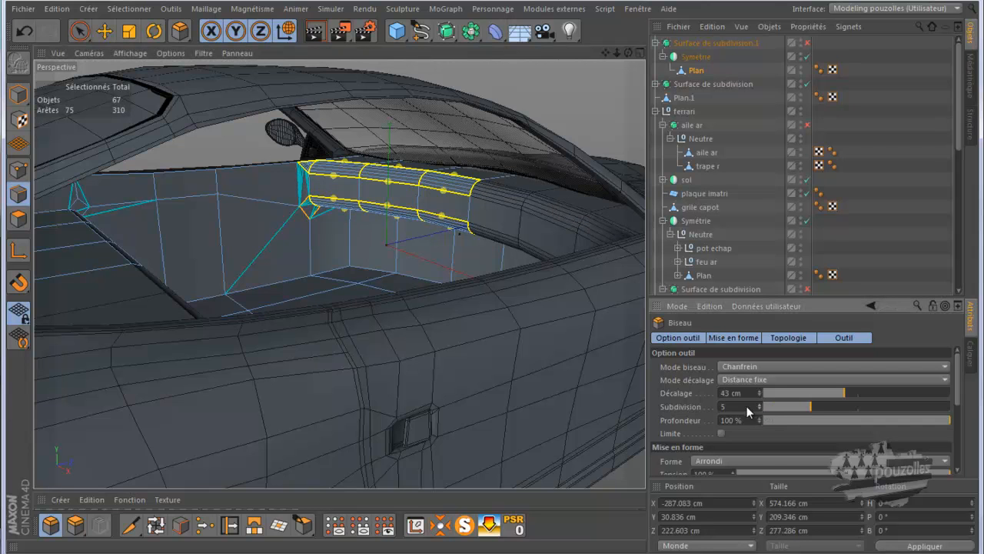
# Render the rounded dashboard up close and within the whole car to check the bevel
pyautogui.click(314, 33)
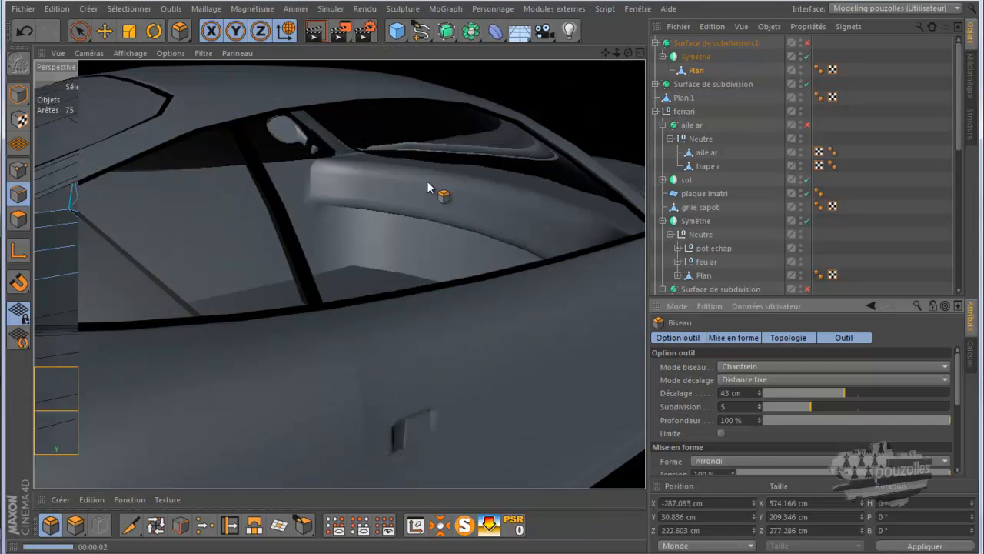
pyautogui.scroll(-10, 431, 203)
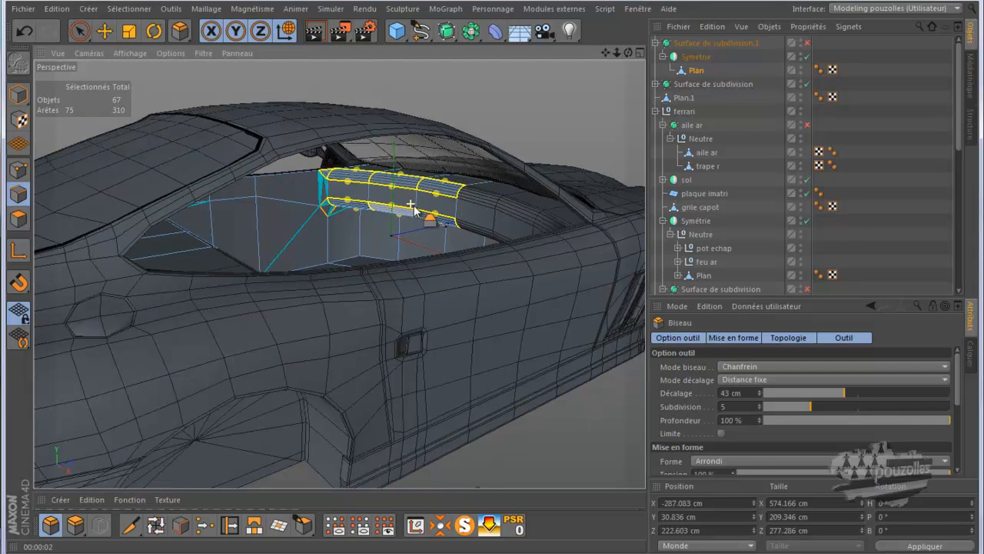
pyautogui.moveTo(628, 53); pyautogui.dragTo(492, 274)
pyautogui.moveTo(606, 54); pyautogui.dragTo(269, 330)
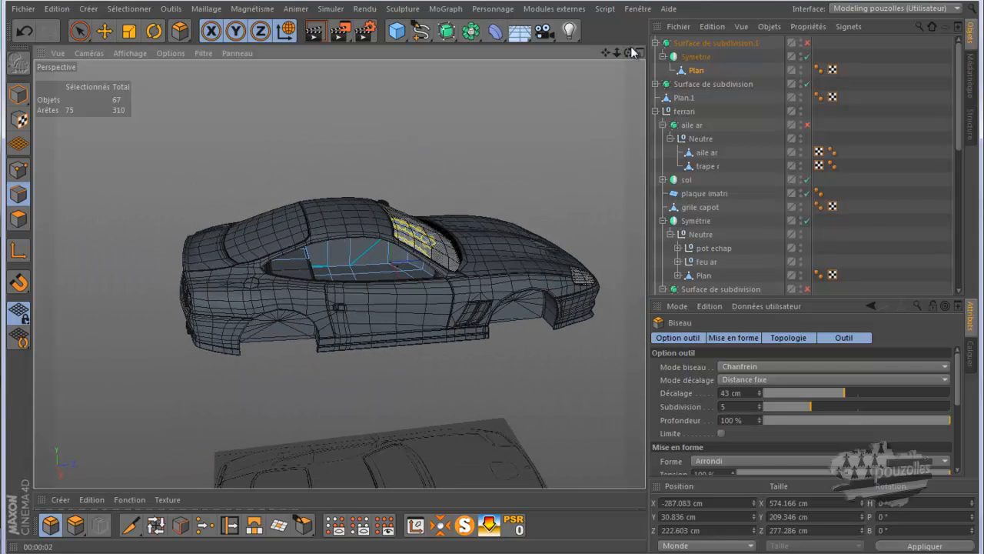
pyautogui.moveTo(629, 51); pyautogui.dragTo(489, 280)
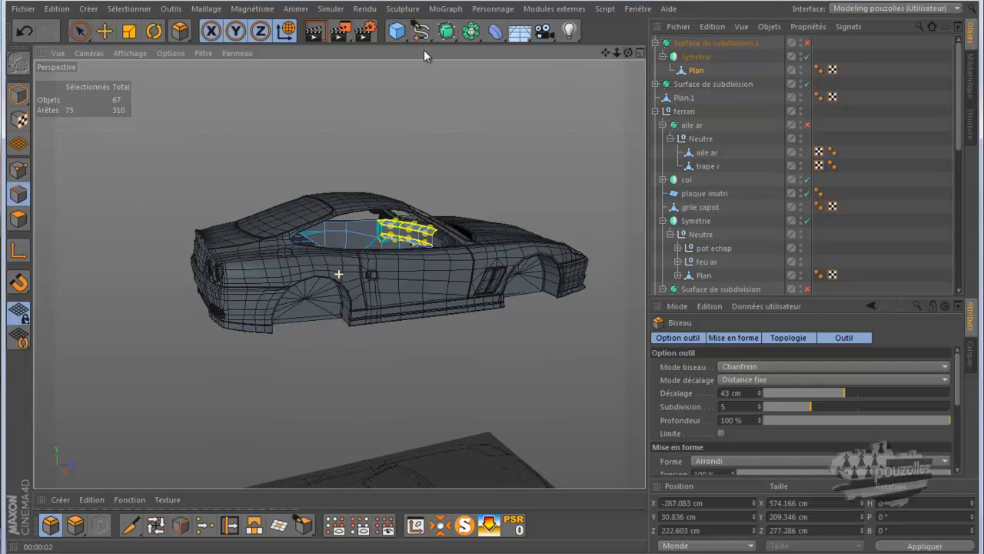
pyautogui.click(315, 31)
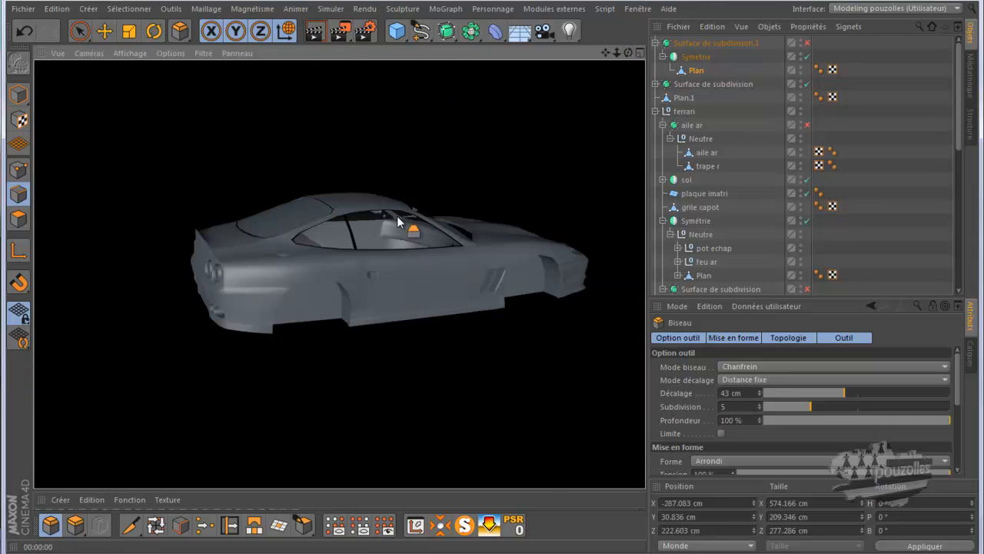
# Cut an edge loop through the cabin mesh with the Knife in Loop mode, close to the side wall beside the dashboard, at about 8.3% offset
pyautogui.click(696, 70)
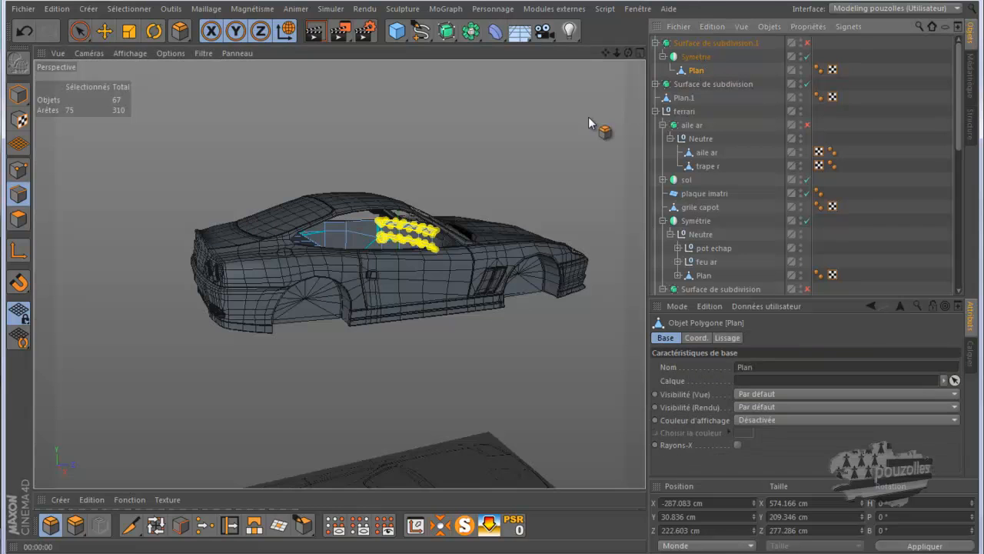
pyautogui.click(105, 31)
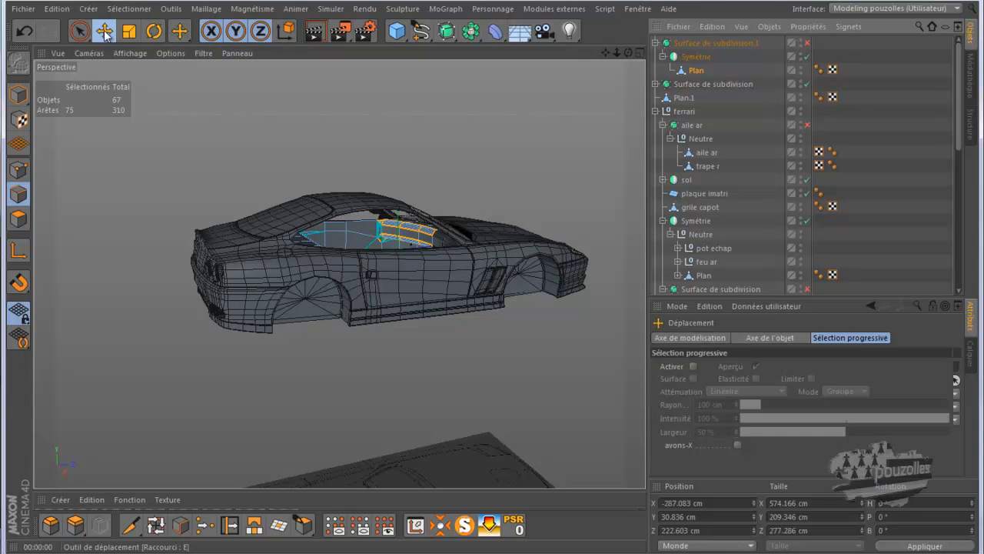
pyautogui.scroll(3, 395, 241)
pyautogui.scroll(5, 395, 242)
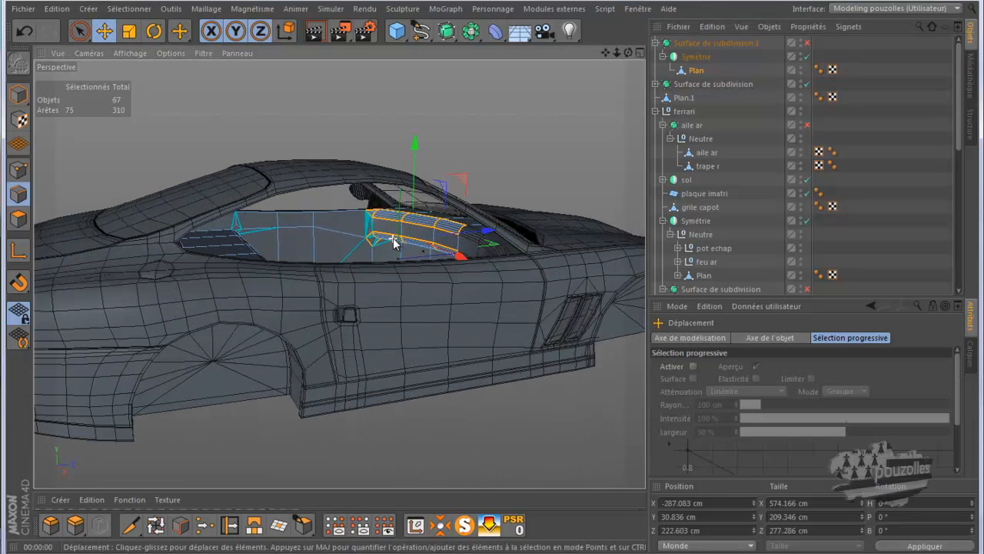
pyautogui.scroll(4, 393, 243)
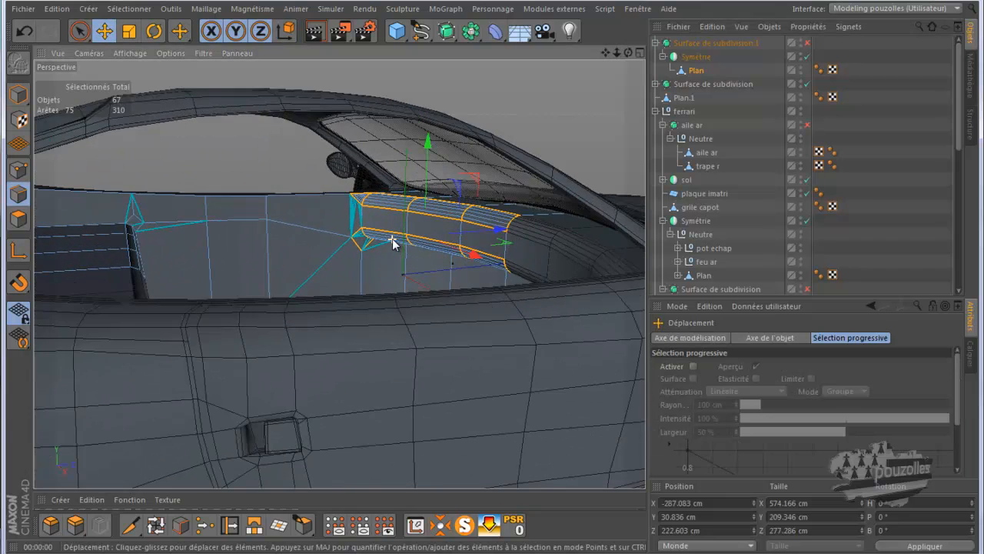
pyautogui.scroll(4, 391, 240)
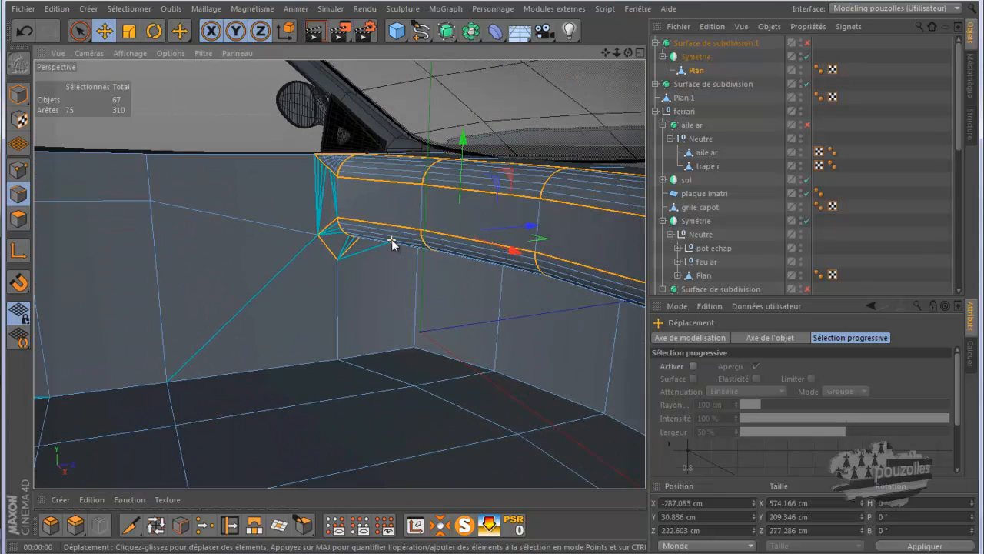
pyautogui.click(19, 169)
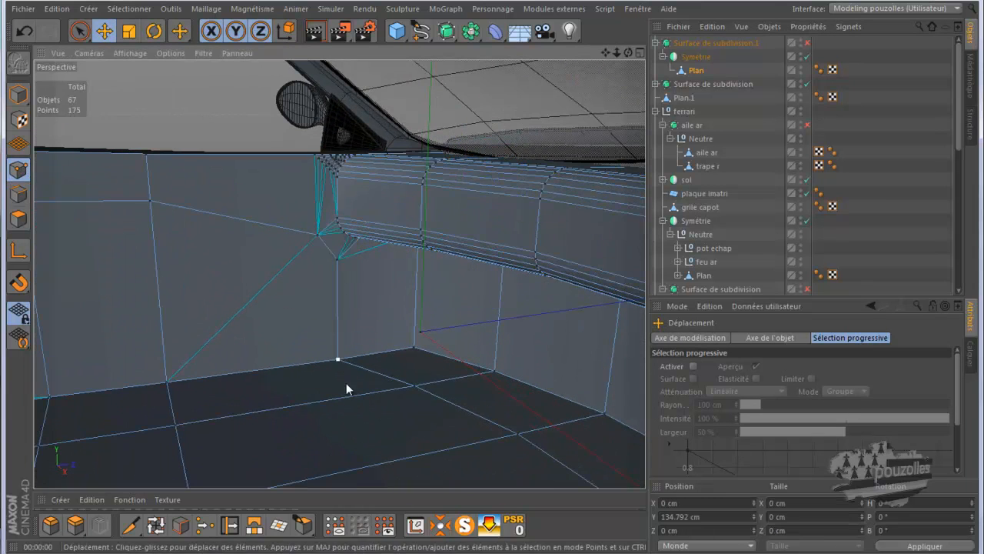
pyautogui.click(130, 526)
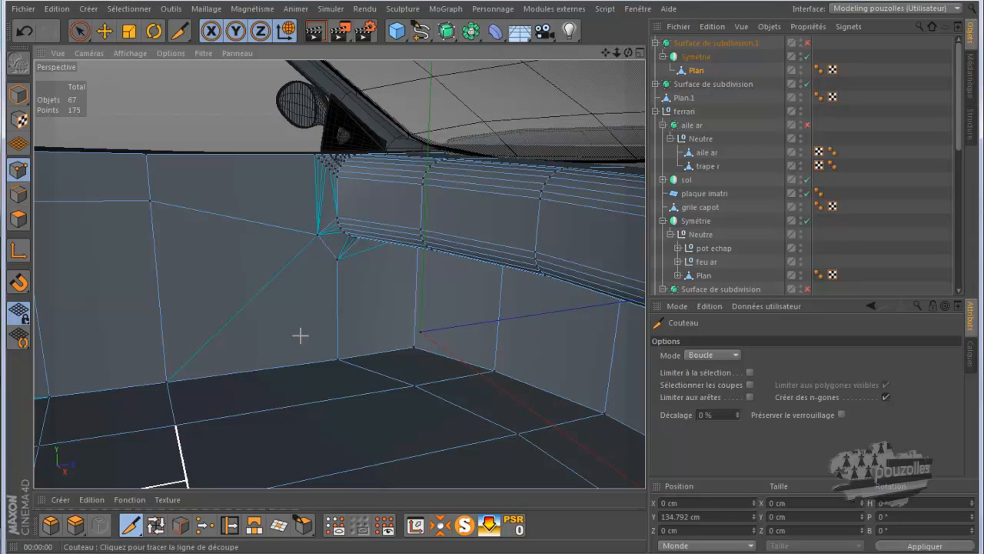
pyautogui.moveTo(628, 52); pyautogui.dragTo(490, 287)
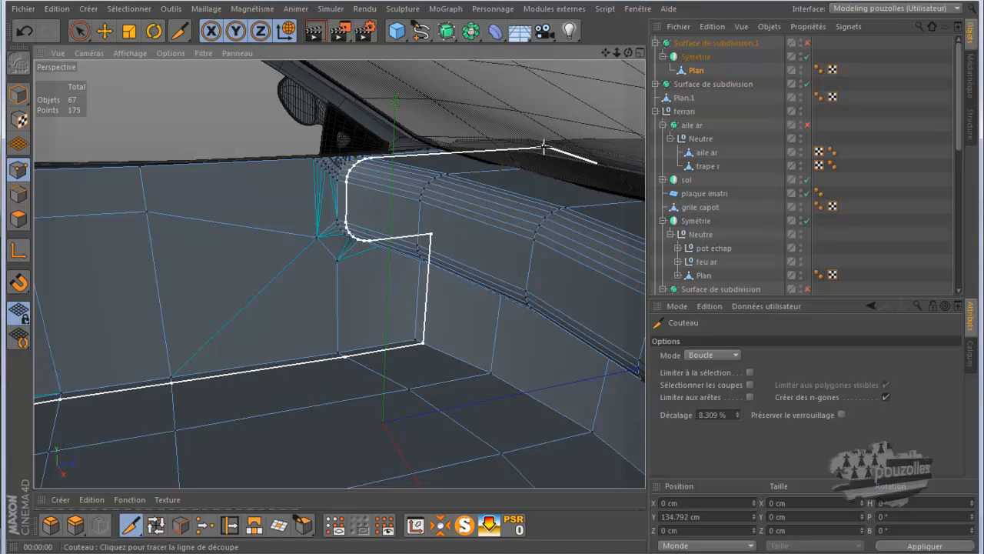
pyautogui.click(543, 146)
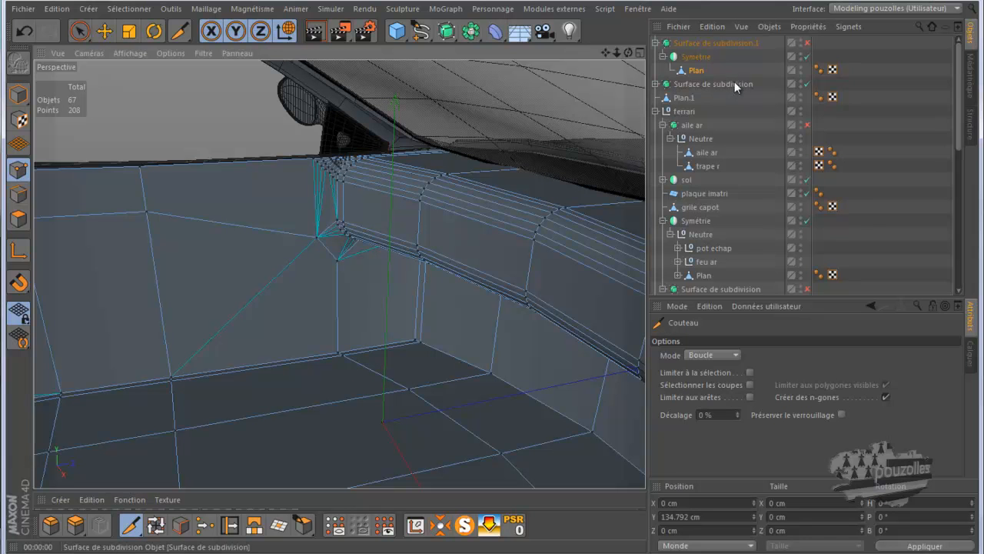
# Turn on the interior's Subdivision Surface and render the dashboard corner, the side window view and the cabin through the windscreen
pyautogui.click(807, 43)
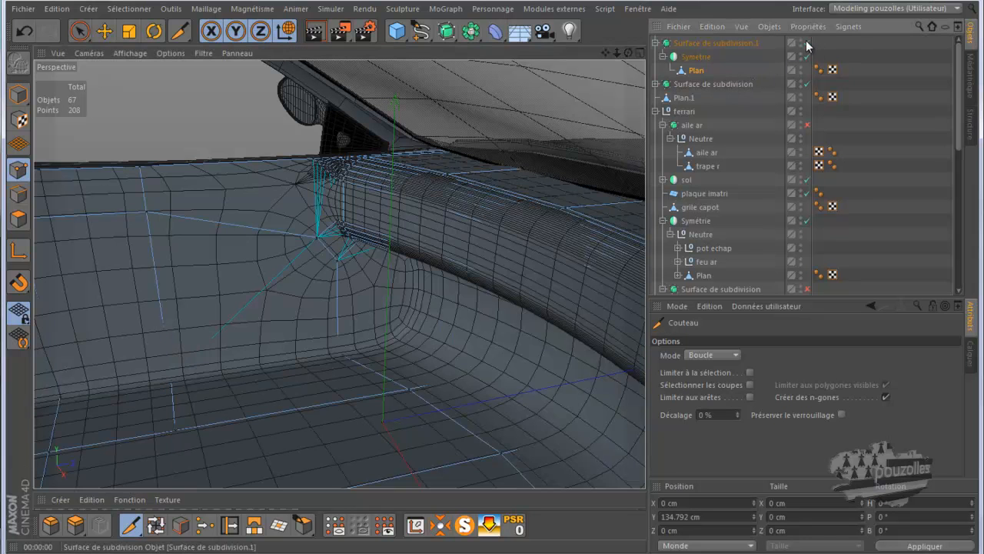
pyautogui.keyDown('alt'); pyautogui.moveTo(585, 138); pyautogui.dragTo(461, 154); pyautogui.keyUp('alt')
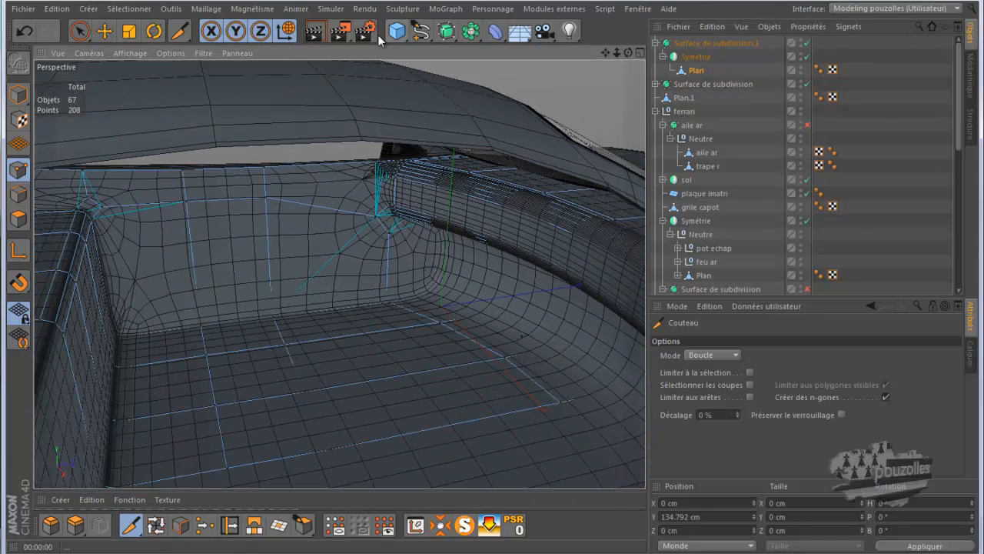
pyautogui.click(315, 35)
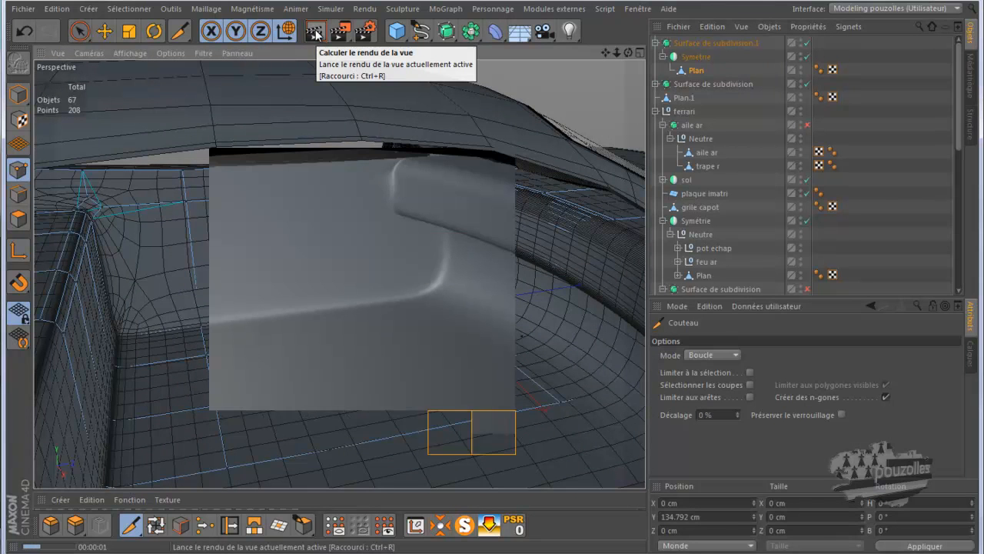
pyautogui.scroll(-4, 353, 275)
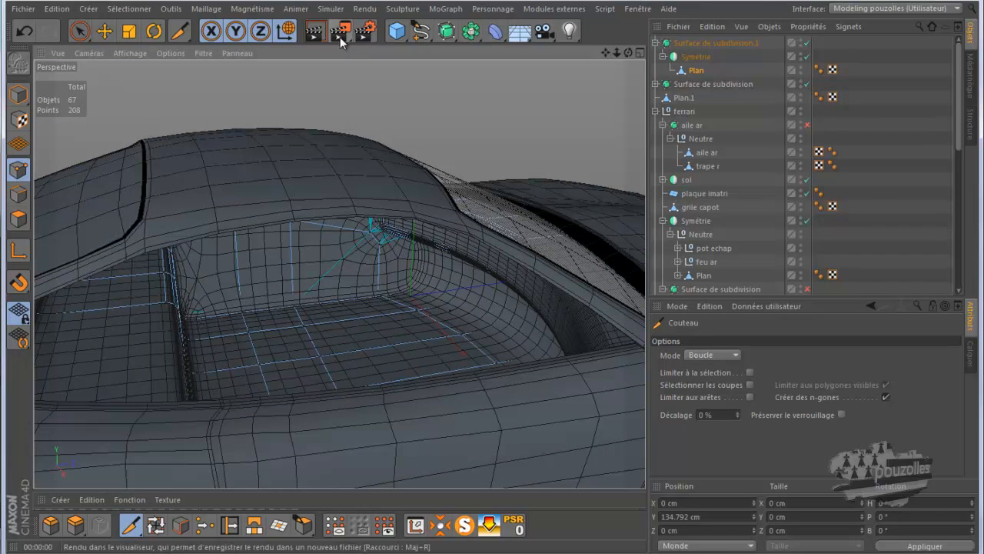
pyautogui.click(312, 34)
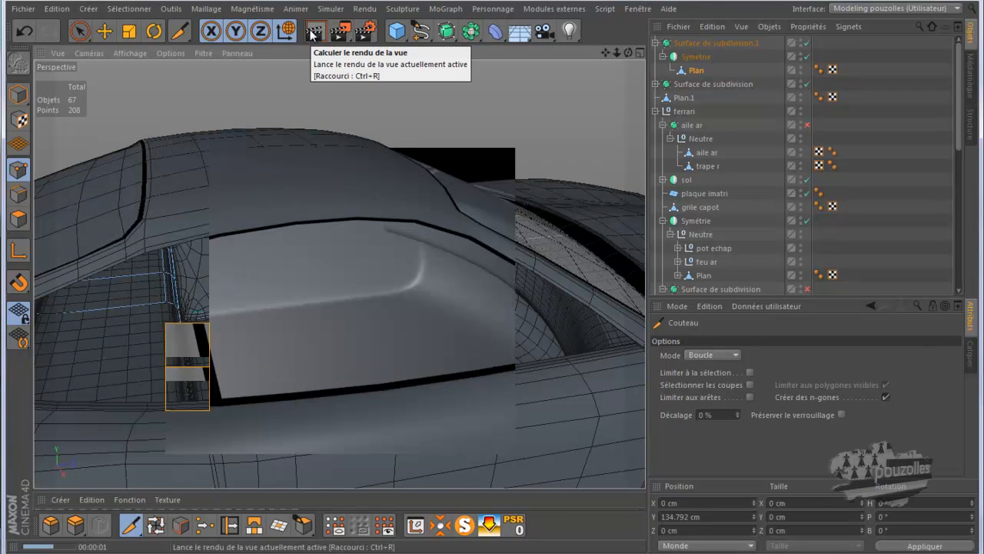
pyautogui.moveTo(629, 53); pyautogui.dragTo(493, 280)
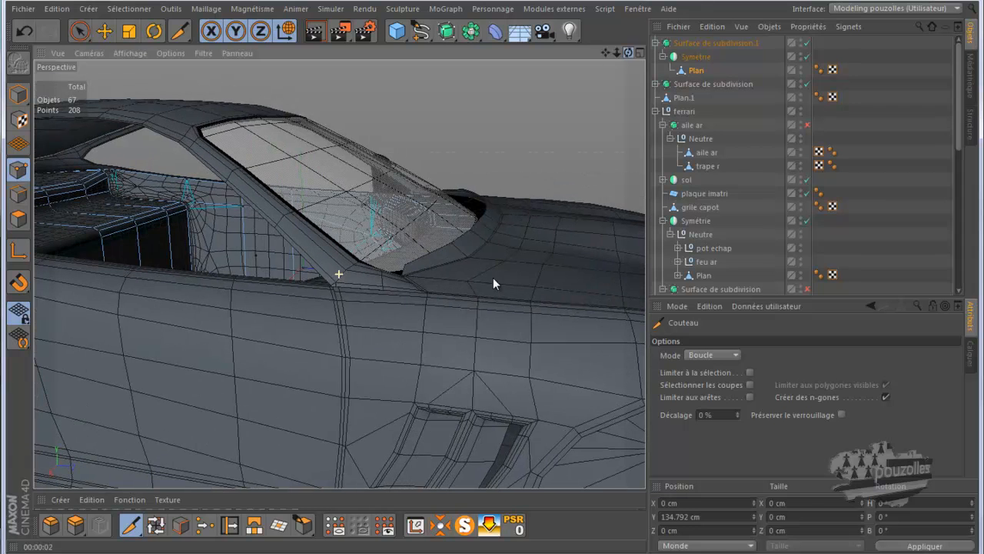
pyautogui.click(314, 33)
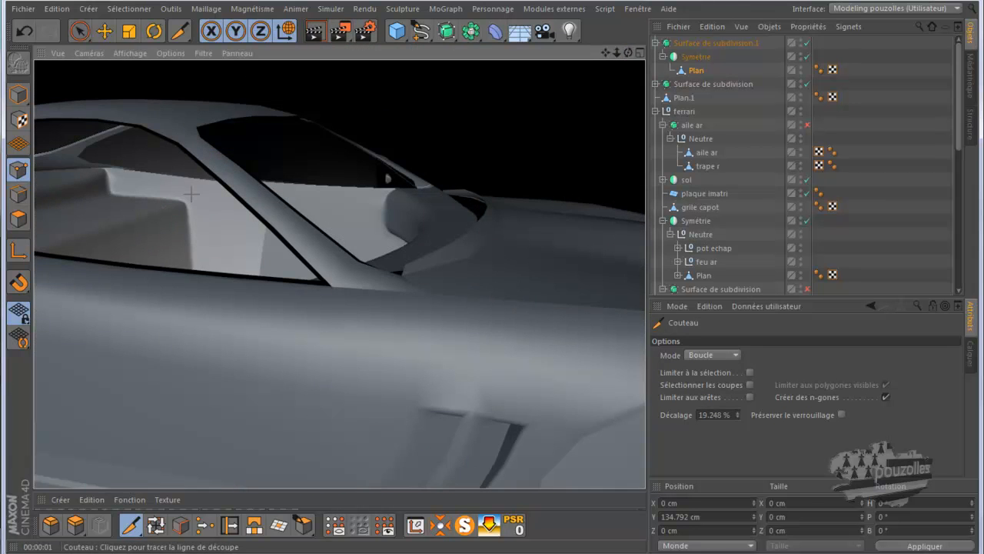
# Render the whole car from the rear side with the smoothed interior, and turn the interior's Subdivision Surface off
pyautogui.keyDown('alt'); pyautogui.moveTo(525, 183); pyautogui.dragTo(525, 183, button='right'); pyautogui.keyUp('alt')
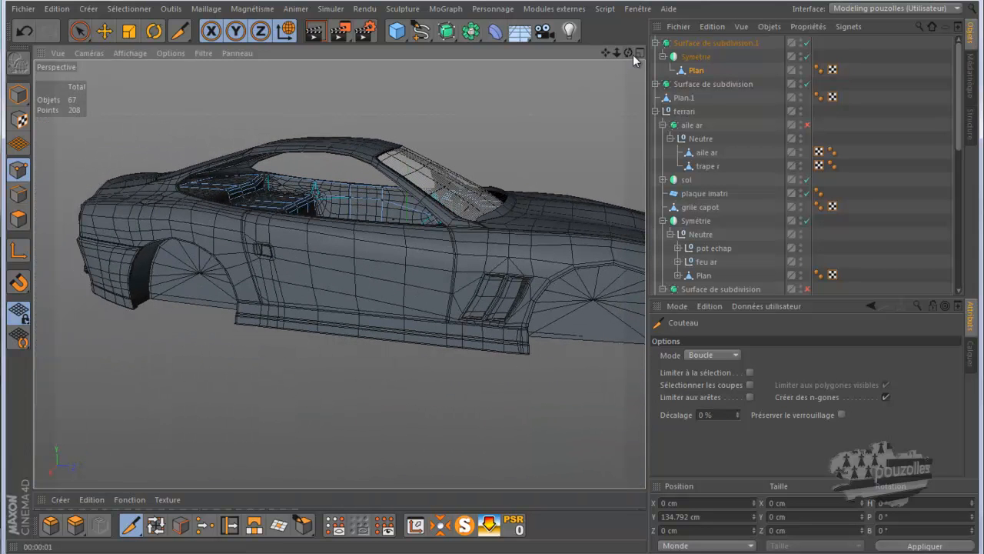
pyautogui.moveTo(630, 54); pyautogui.dragTo(502, 277)
pyautogui.keyDown('alt'); pyautogui.moveTo(547, 153); pyautogui.dragTo(548, 153, button='right'); pyautogui.keyUp('alt')
pyautogui.moveTo(606, 55); pyautogui.dragTo(492, 286)
pyautogui.click(316, 31)
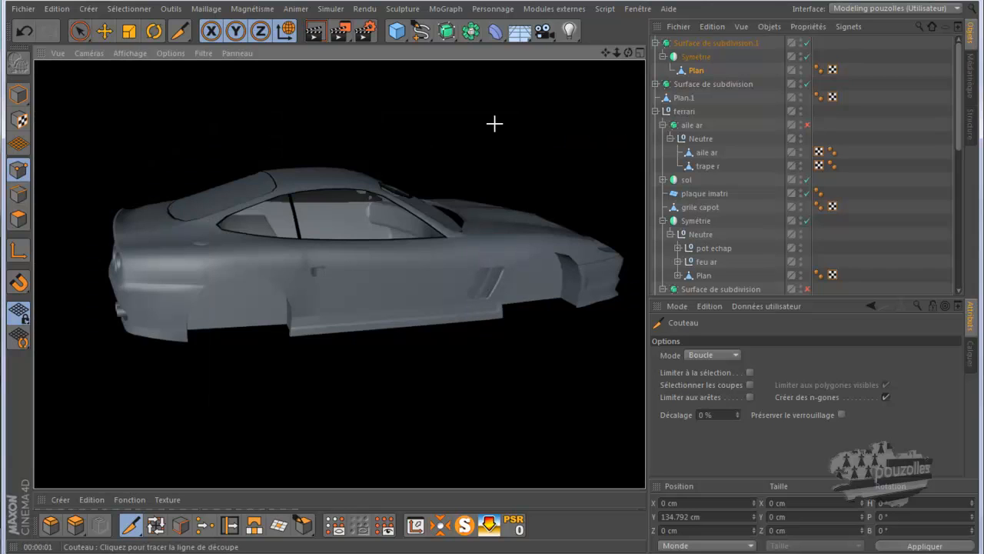
pyautogui.moveTo(629, 52)
pyautogui.mouseDown()
pyautogui.moveTo(480, 285)
pyautogui.moveTo(502, 277)
pyautogui.moveTo(493, 275)
pyautogui.moveTo(637, 50)
pyautogui.mouseUp()
pyautogui.click(807, 43)
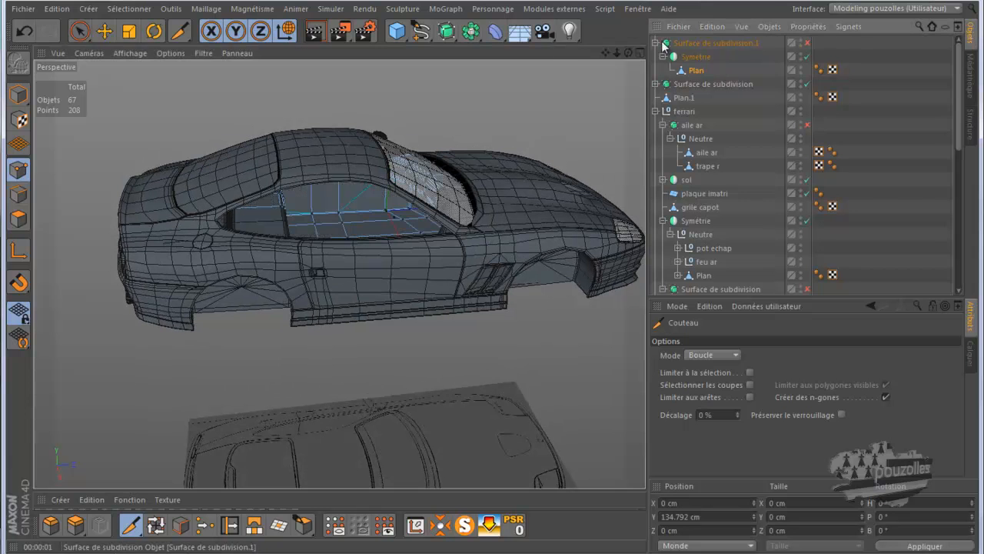
# Select the central points of the dashboard with Rectangle Selection and shift them slightly toward the rear of the cabin along Z
pyautogui.moveTo(79, 33); pyautogui.dragTo(129, 74)
pyautogui.scroll(7, 398, 206)
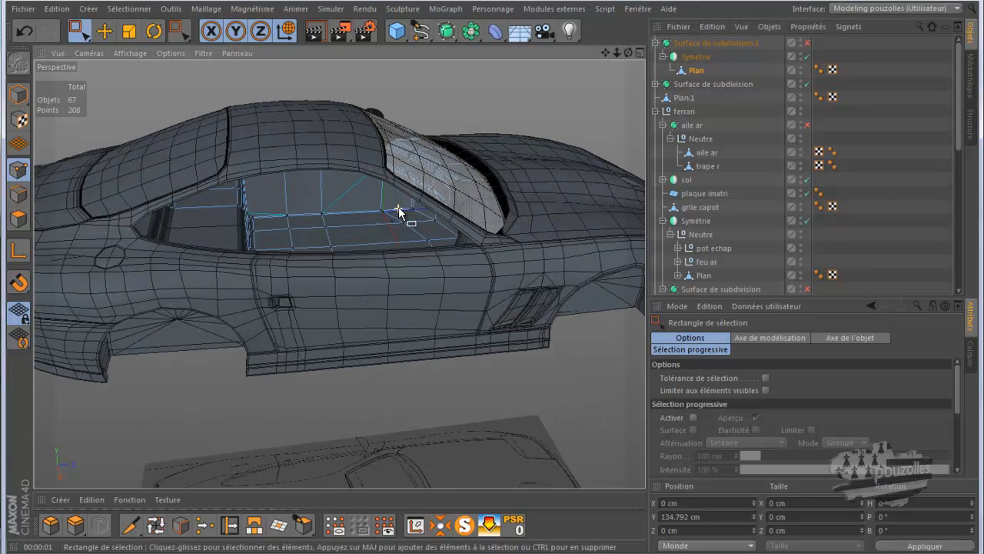
pyautogui.moveTo(628, 53); pyautogui.dragTo(248, 368)
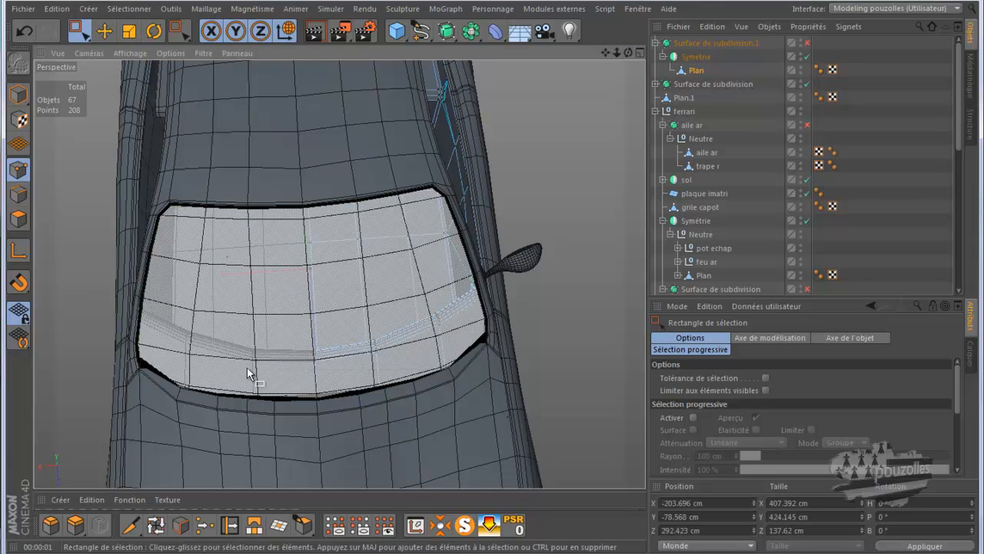
pyautogui.moveTo(382, 444); pyautogui.dragTo(383, 439)
pyautogui.moveTo(343, 353); pyautogui.dragTo(291, 385)
pyautogui.moveTo(344, 449); pyautogui.dragTo(351, 445)
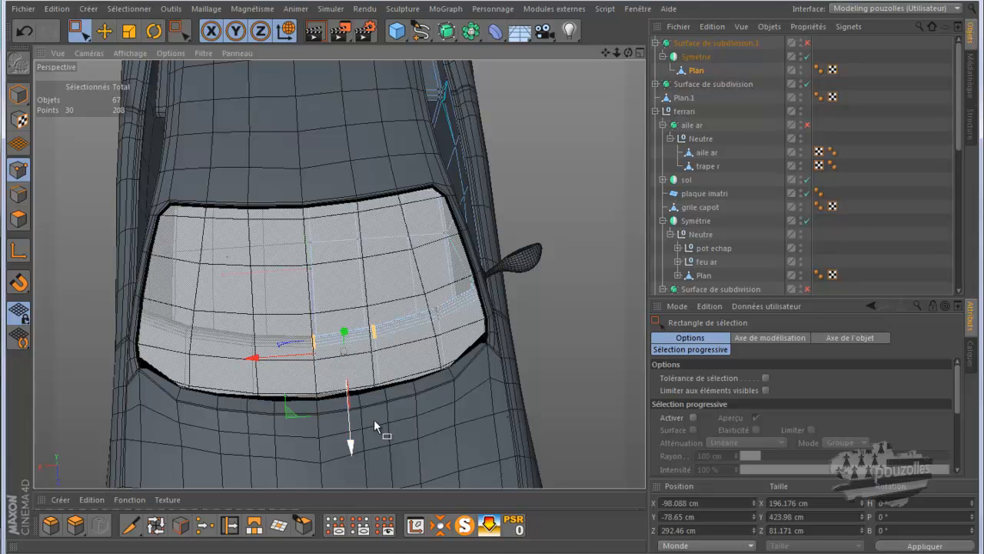
pyautogui.click(618, 95)
# Look at the front photo Ferrari_550_Maranello_9 and the interior photo Ferrari_550_Maranello_34 in the photo viewer, and return to the model
pyautogui.moveTo(499, 277)
pyautogui.keyDown('alt'); pyautogui.mouseDown()
pyautogui.moveTo(512, 268)
pyautogui.moveTo(497, 261)
pyautogui.moveTo(487, 278)
pyautogui.mouseUp(); pyautogui.keyUp('alt')
pyautogui.moveTo(413, 552)
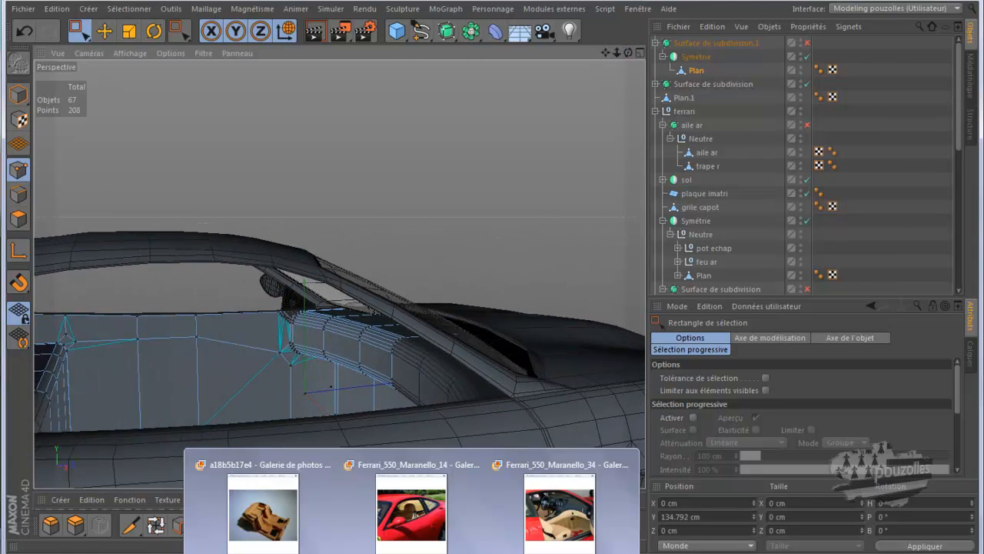
pyautogui.moveTo(433, 524)
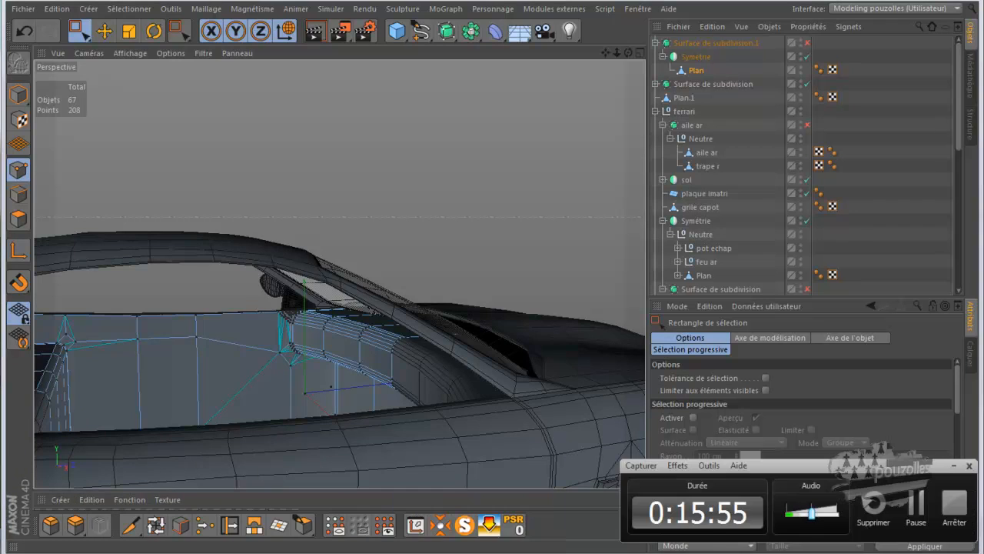
pyautogui.click(916, 507)
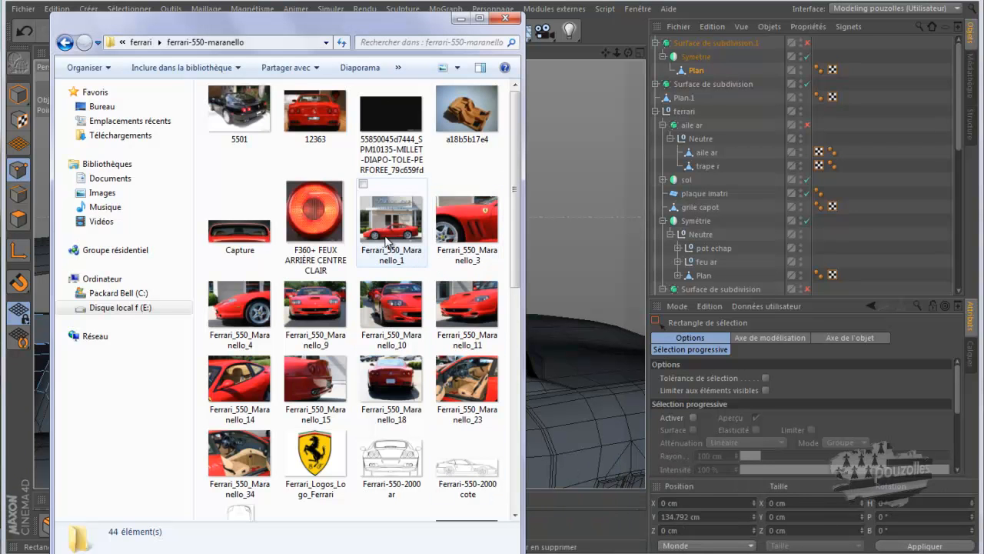
pyautogui.click(323, 306)
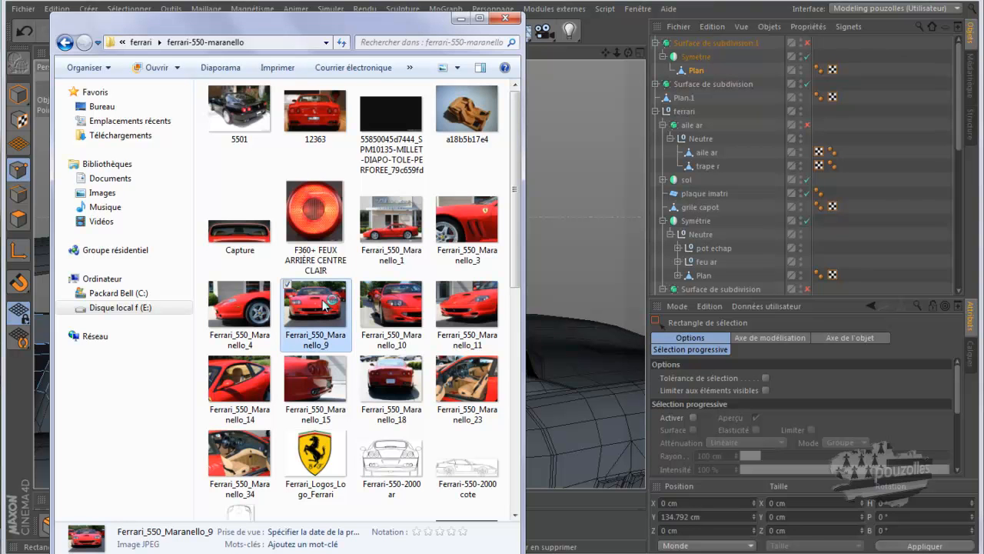
pyautogui.doubleClick(324, 306)
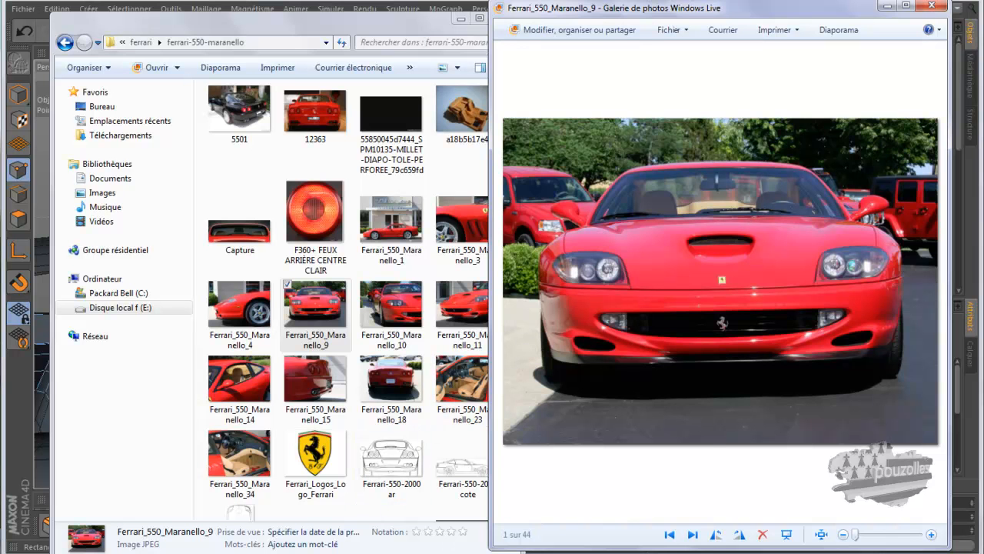
pyautogui.moveTo(412, 553)
pyautogui.click(486, 507)
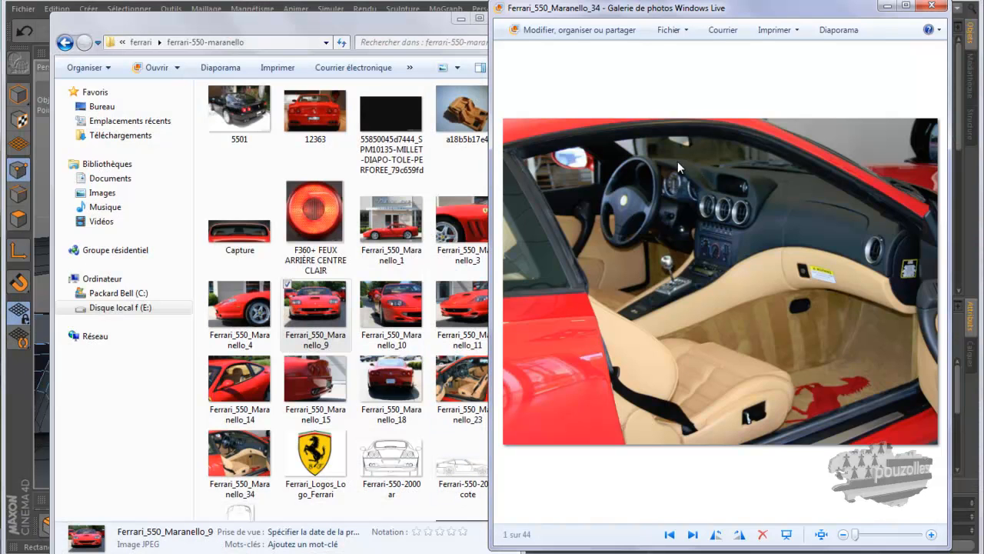
pyautogui.click(888, 7)
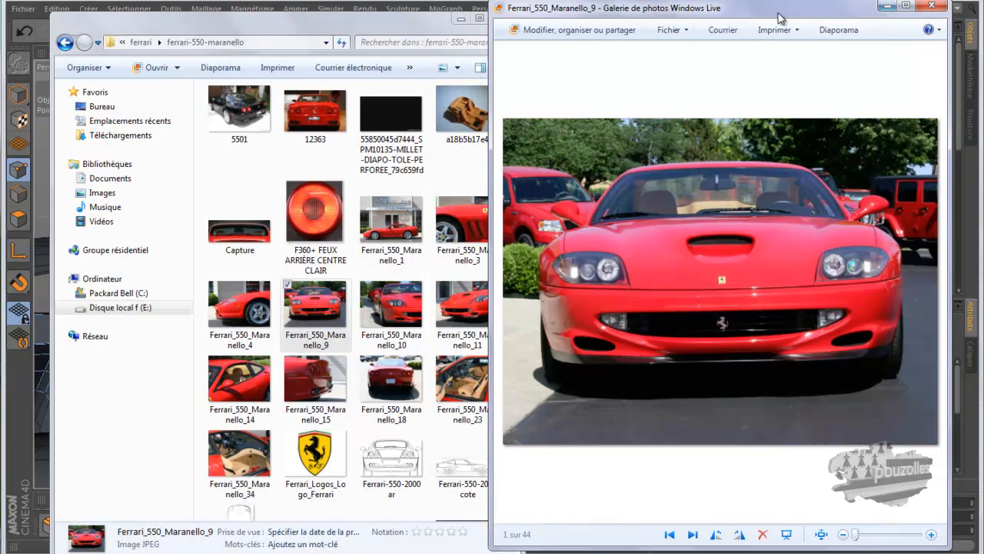
pyautogui.click(888, 7)
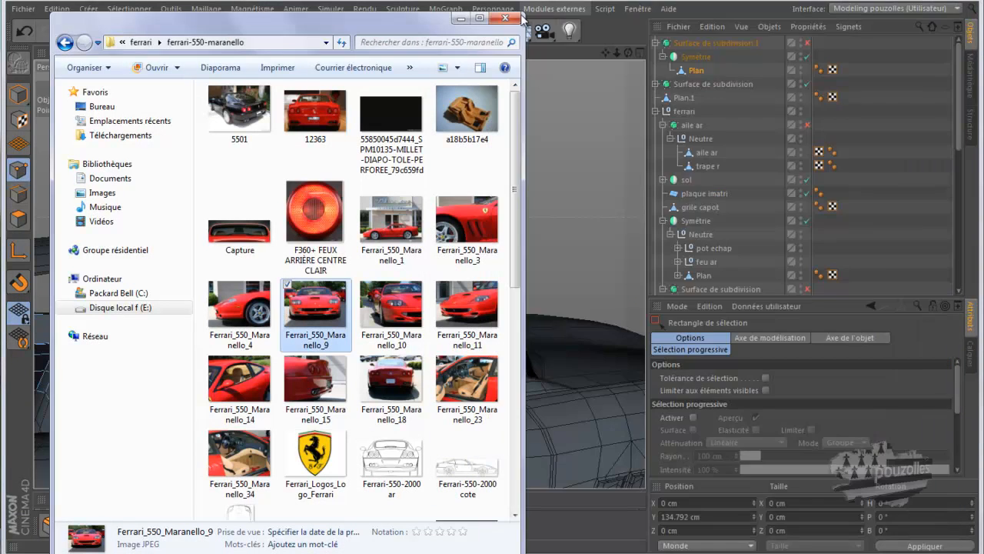
pyautogui.click(460, 17)
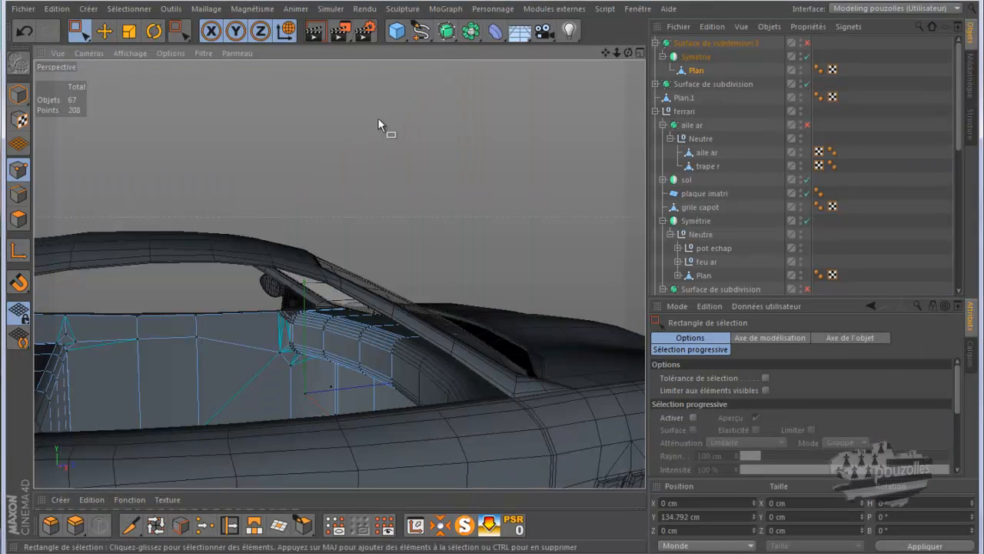
# Add a Sphere primitive and place it at the driver's side of the dashboard, about X -218, Y 184, Z 191 cm
pyautogui.click(397, 30)
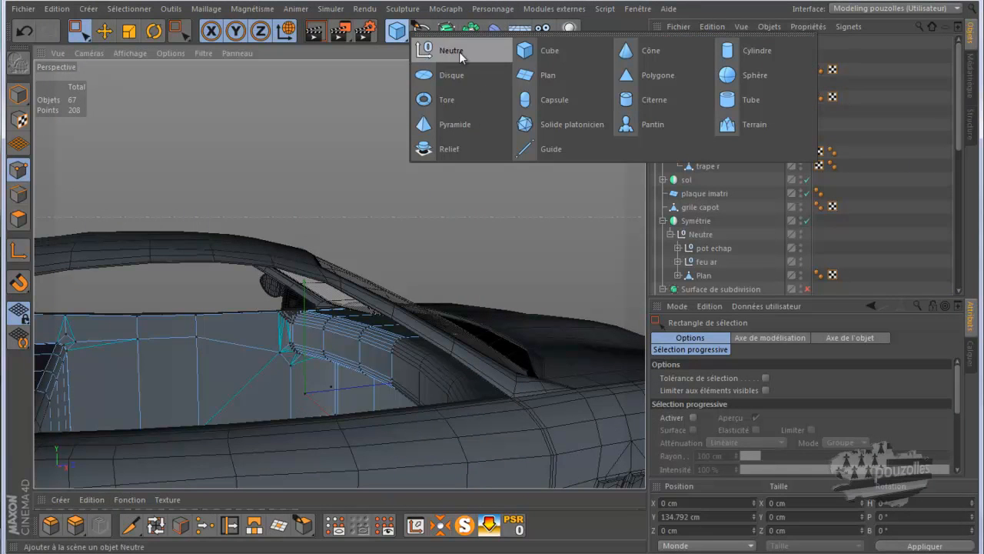
pyautogui.click(741, 77)
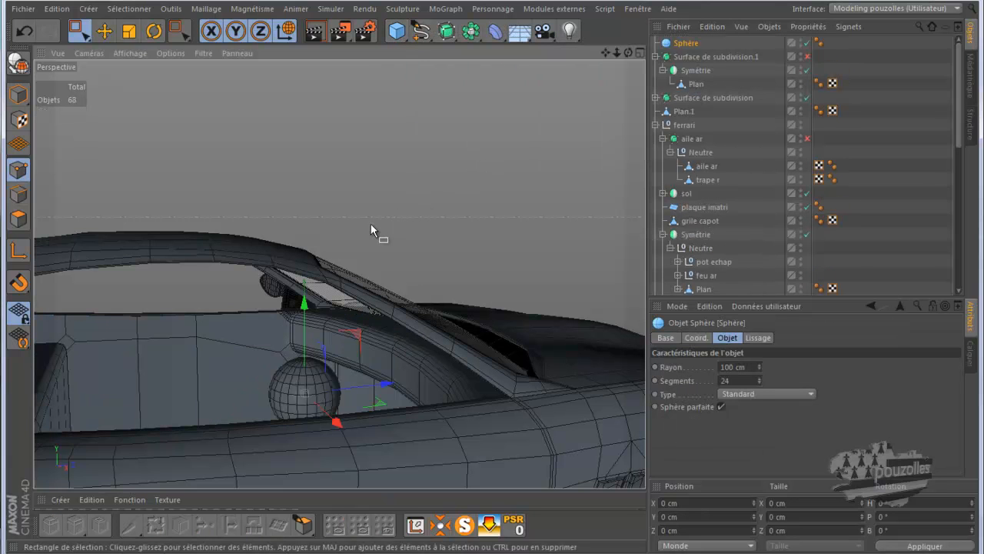
pyautogui.moveTo(304, 301); pyautogui.dragTo(320, 240)
pyautogui.moveTo(385, 325)
pyautogui.mouseDown()
pyautogui.moveTo(450, 336)
pyautogui.moveTo(372, 327)
pyautogui.mouseUp()
pyautogui.moveTo(629, 53); pyautogui.dragTo(494, 273)
pyautogui.keyDown('alt'); pyautogui.moveTo(349, 237); pyautogui.dragTo(231, 250, button='right'); pyautogui.keyUp('alt')
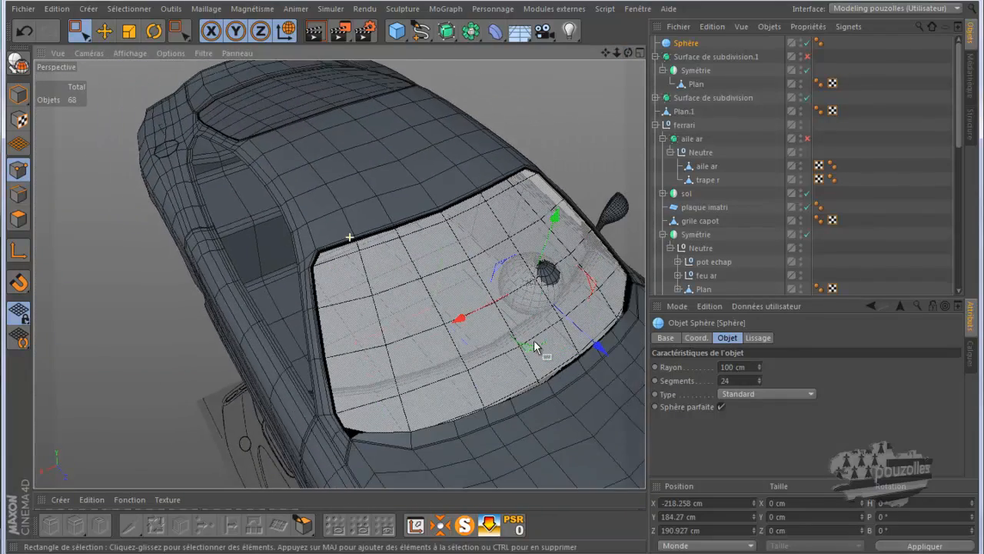
pyautogui.scroll(8, 571, 341)
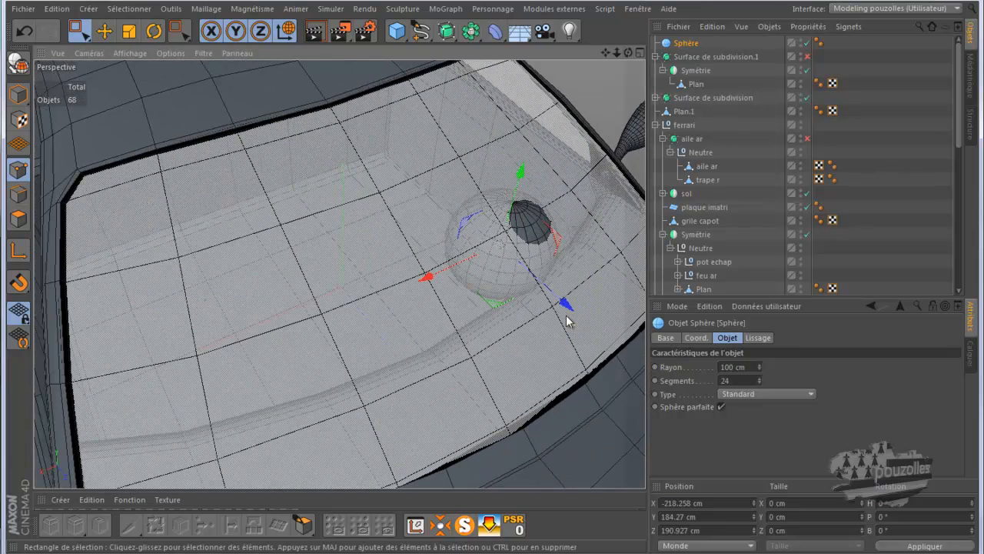
# Check the interior photo Ferrari_550_Maranello_34, and turn the sphere into an editable mesh of type Hémisphère
pyautogui.moveTo(412, 552)
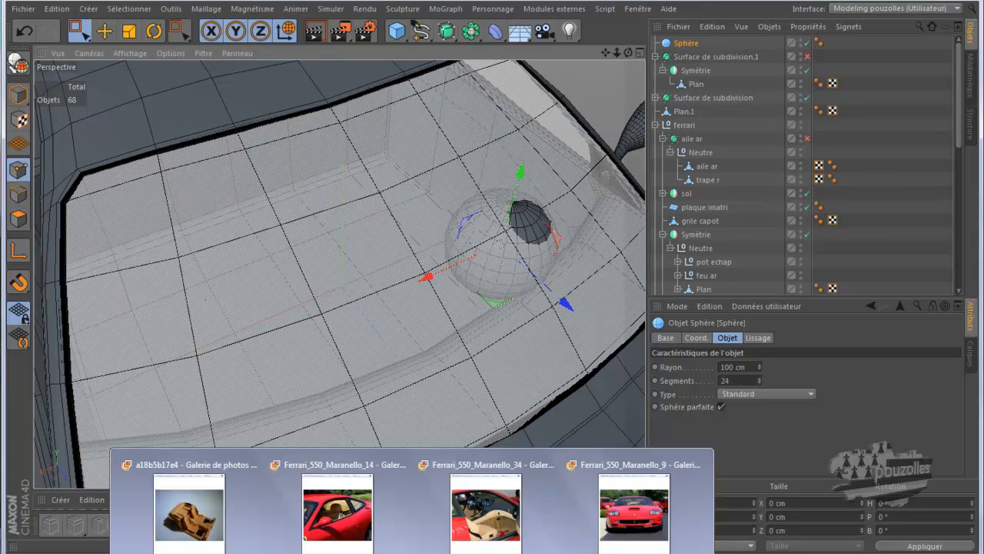
pyautogui.click(462, 523)
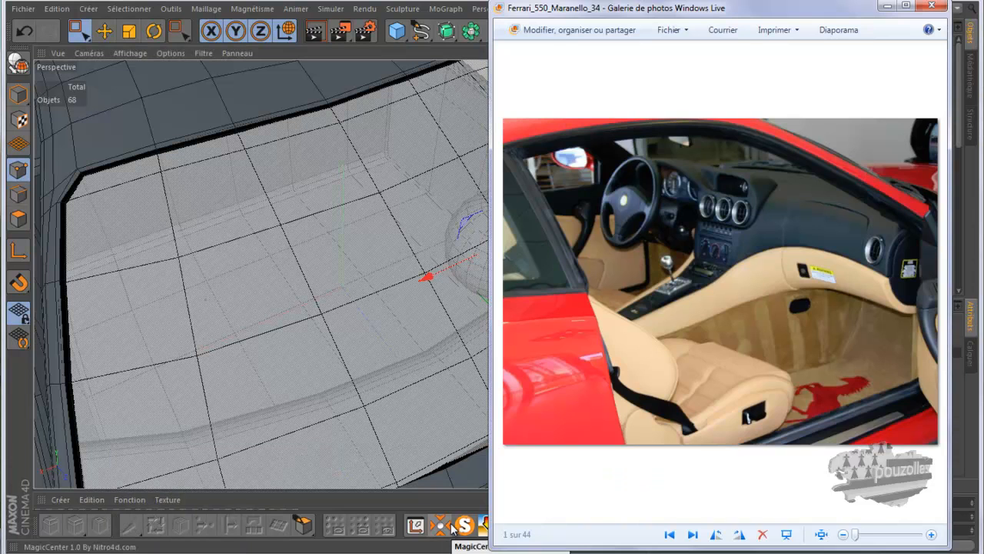
pyautogui.click(412, 553)
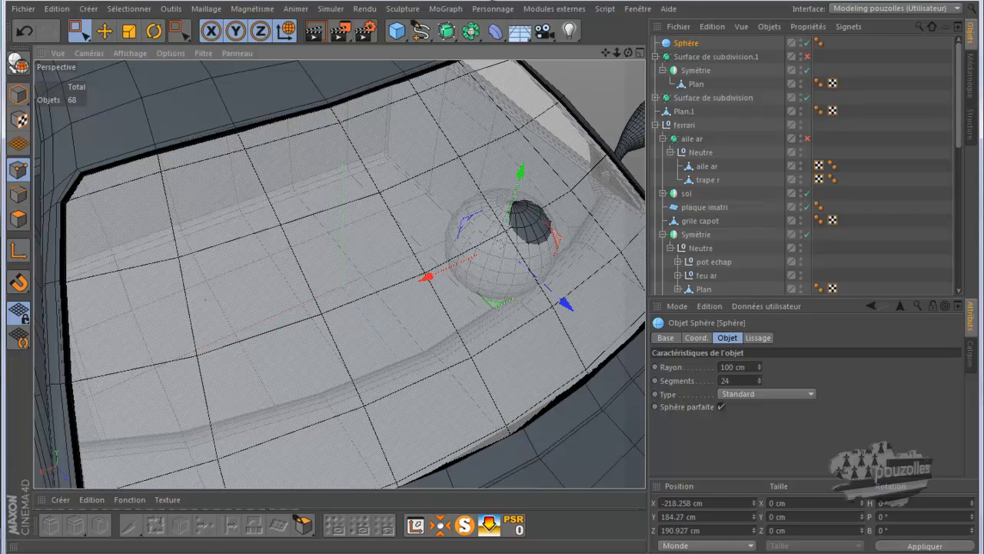
pyautogui.click(750, 393)
pyautogui.click(752, 465)
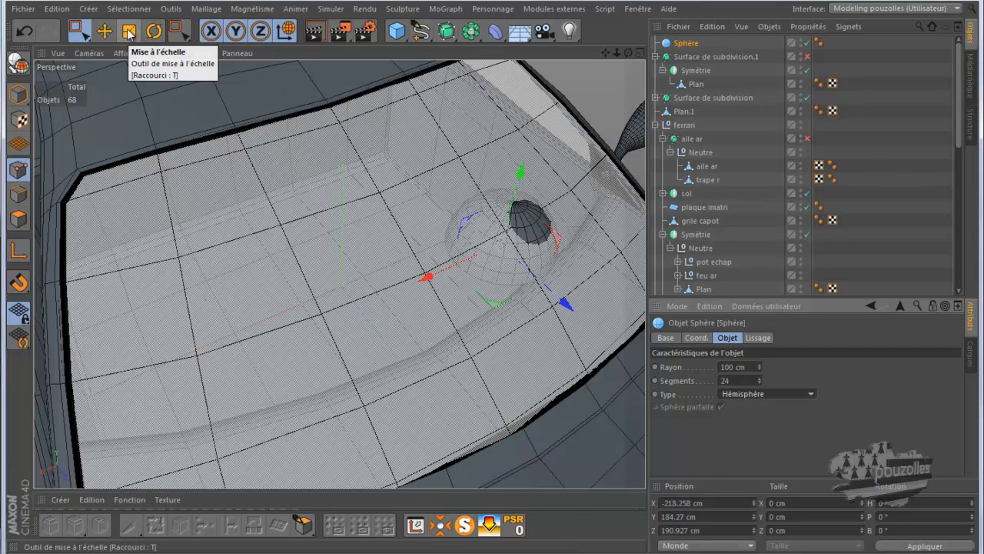
pyautogui.click(129, 31)
pyautogui.click(19, 64)
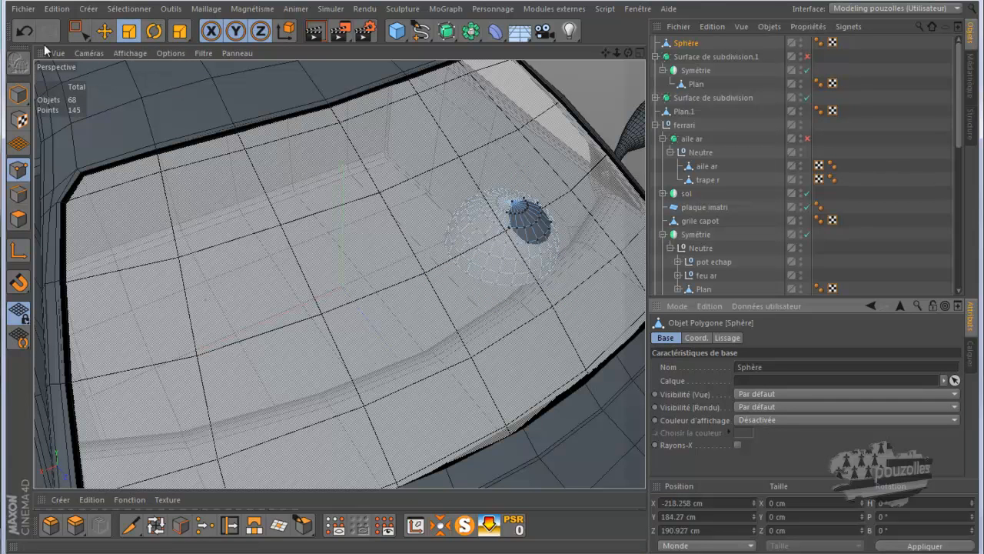
# Scale the whole hemisphere non-uniformly to about 313 cm in X, 83 cm in Y and 121 cm in Z
pyautogui.click(129, 32)
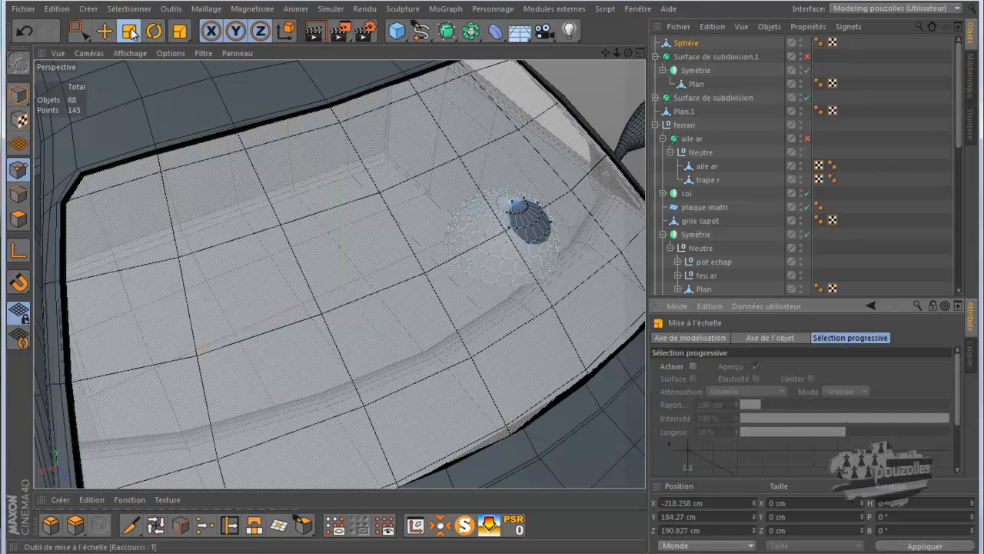
pyautogui.click(19, 94)
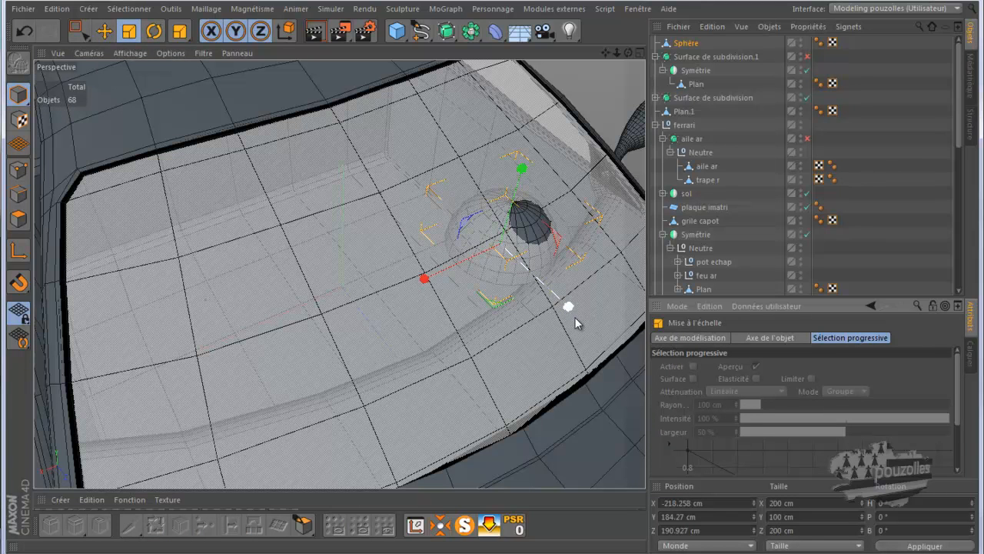
pyautogui.moveTo(567, 307); pyautogui.dragTo(502, 284)
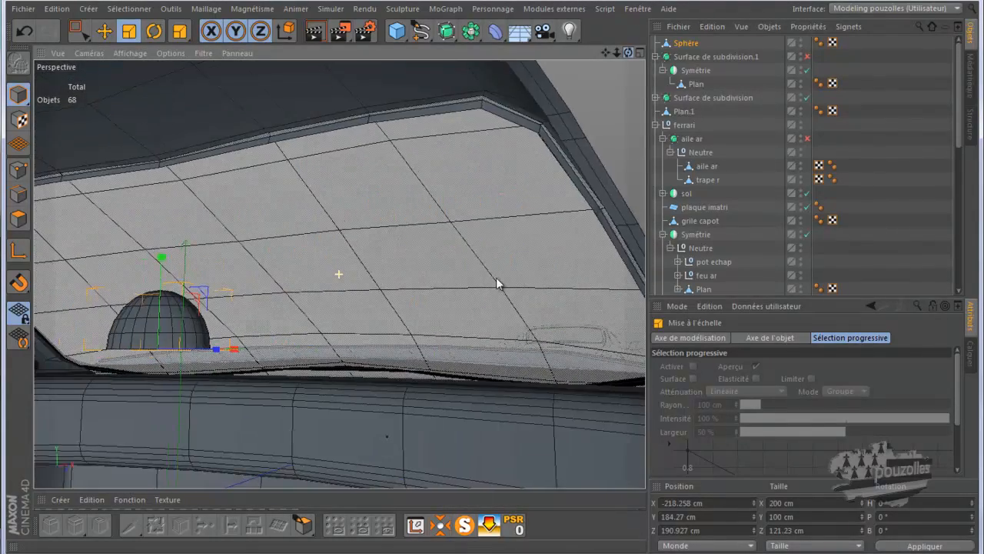
pyautogui.keyDown('alt'); pyautogui.moveTo(96, 282); pyautogui.dragTo(151, 333); pyautogui.keyUp('alt')
pyautogui.keyDown('alt'); pyautogui.moveTo(504, 278); pyautogui.dragTo(325, 339); pyautogui.keyUp('alt')
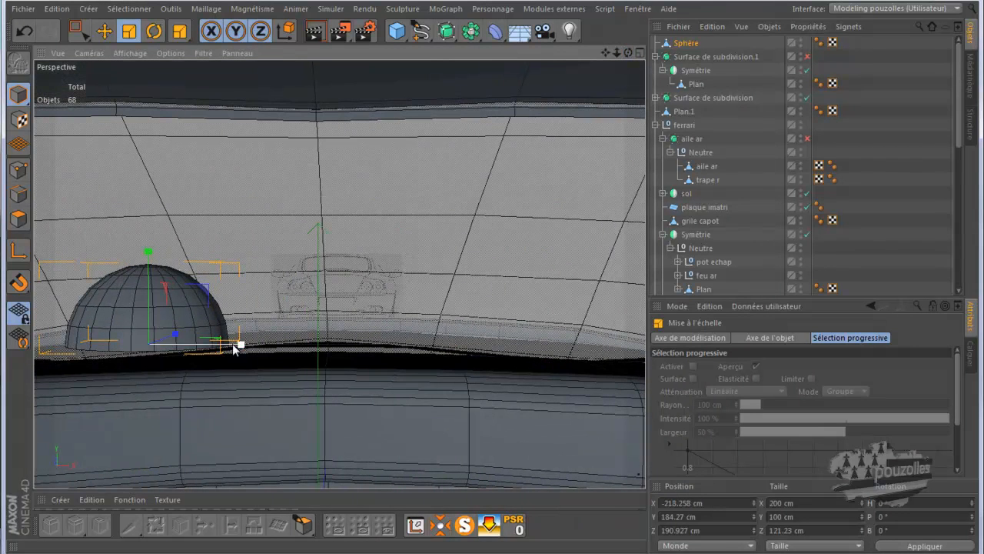
pyautogui.moveTo(241, 345); pyautogui.dragTo(295, 353)
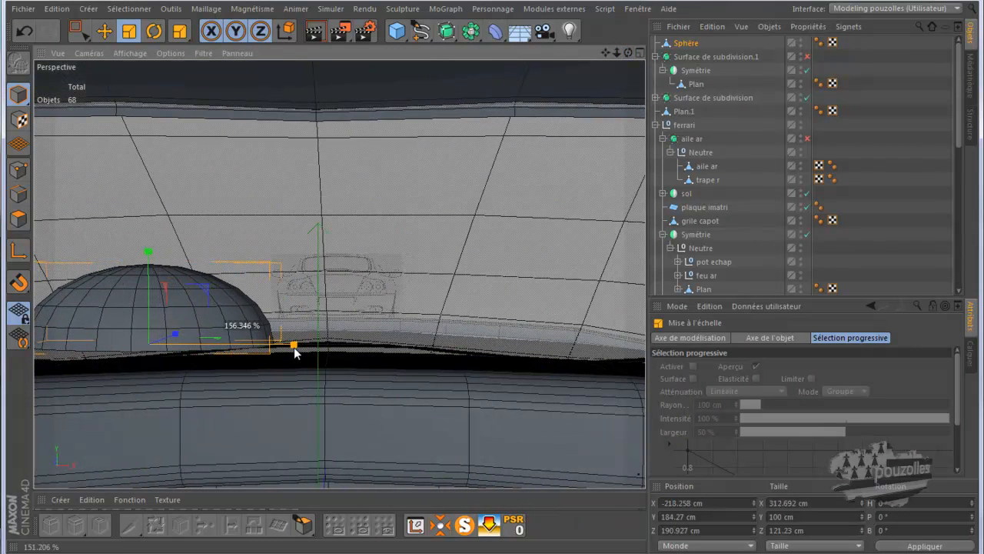
pyautogui.moveTo(149, 253); pyautogui.dragTo(151, 269)
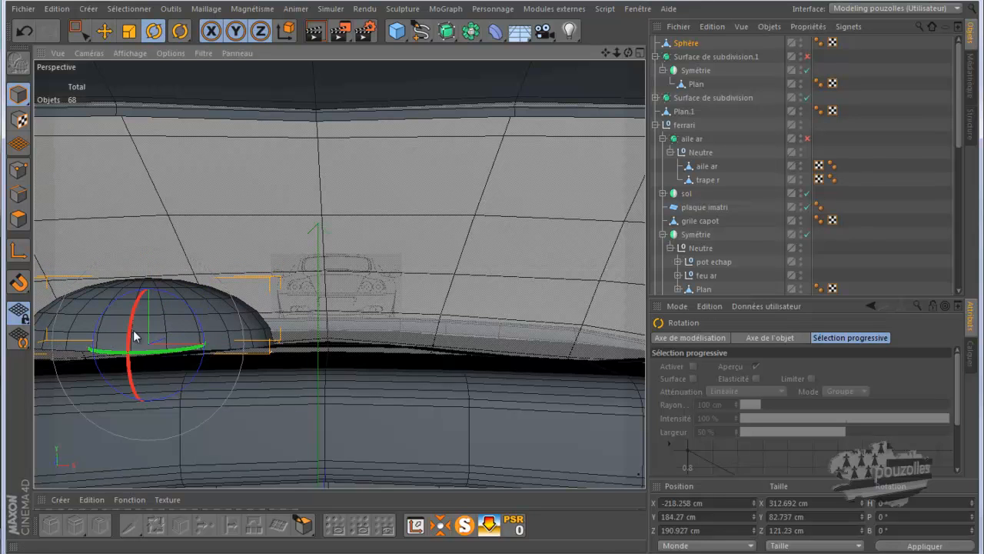
# Rotate the hemisphere to P -90° and B about -7°, and move it down onto the dashboard at about Y 137, Z 231 cm
pyautogui.moveTo(137, 332); pyautogui.dragTo(209, 210)
pyautogui.moveTo(490, 281)
pyautogui.keyDown('alt'); pyautogui.mouseDown()
pyautogui.moveTo(472, 281)
pyautogui.moveTo(490, 279)
pyautogui.mouseUp(); pyautogui.keyUp('alt')
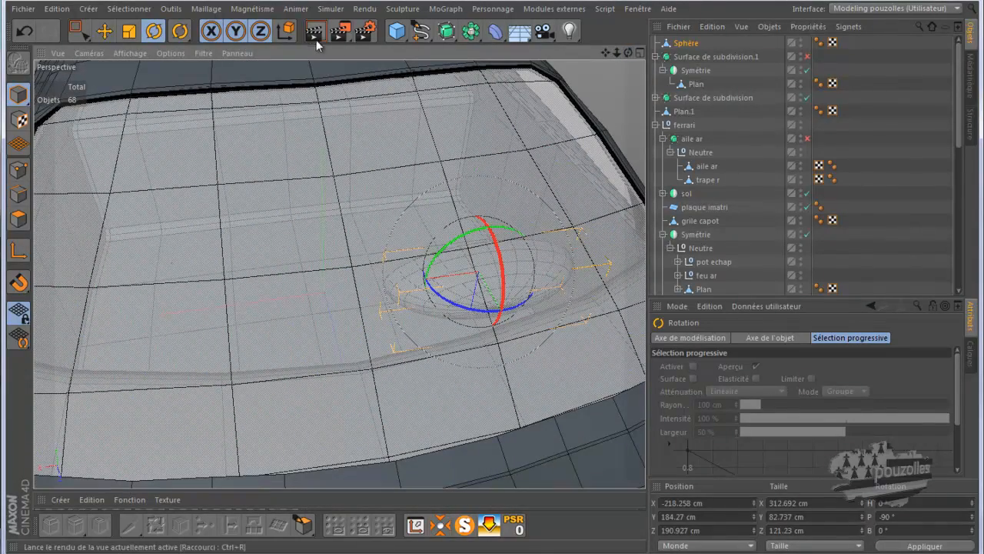
pyautogui.click(106, 32)
pyautogui.moveTo(514, 339); pyautogui.dragTo(480, 370)
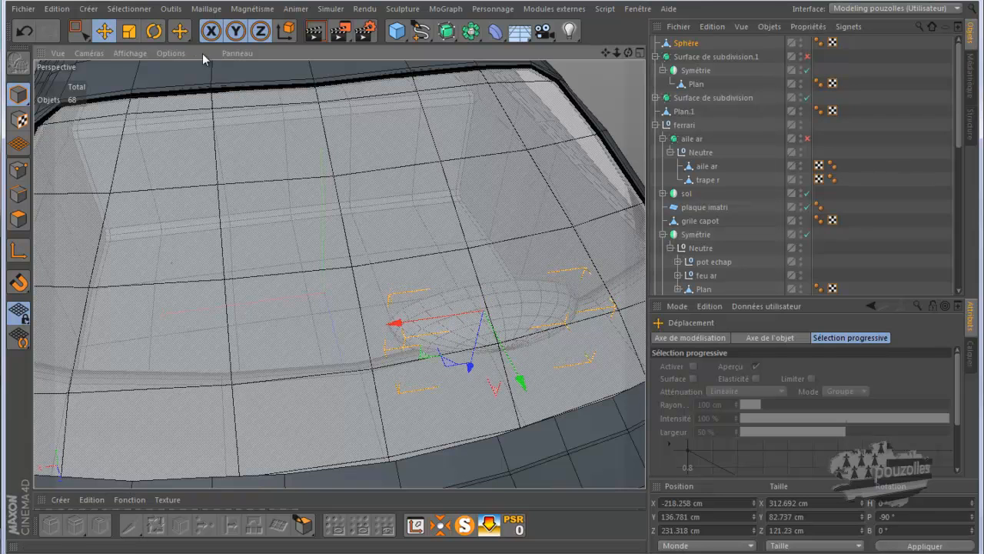
pyautogui.click(154, 31)
pyautogui.moveTo(523, 345); pyautogui.dragTo(532, 347)
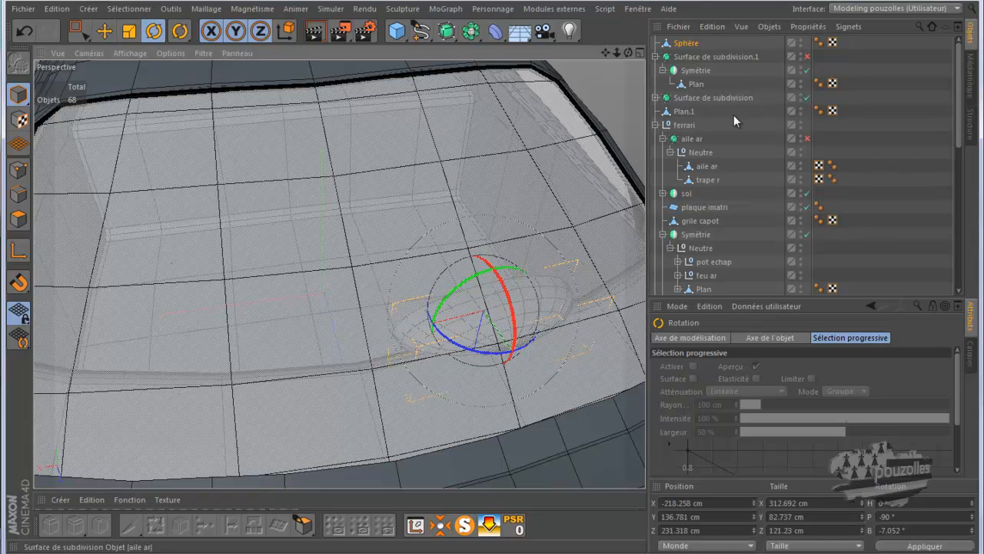
# Hide the windscreen glass object vitre av so the dashboard can be worked on directly
pyautogui.scroll(-3, 731, 239)
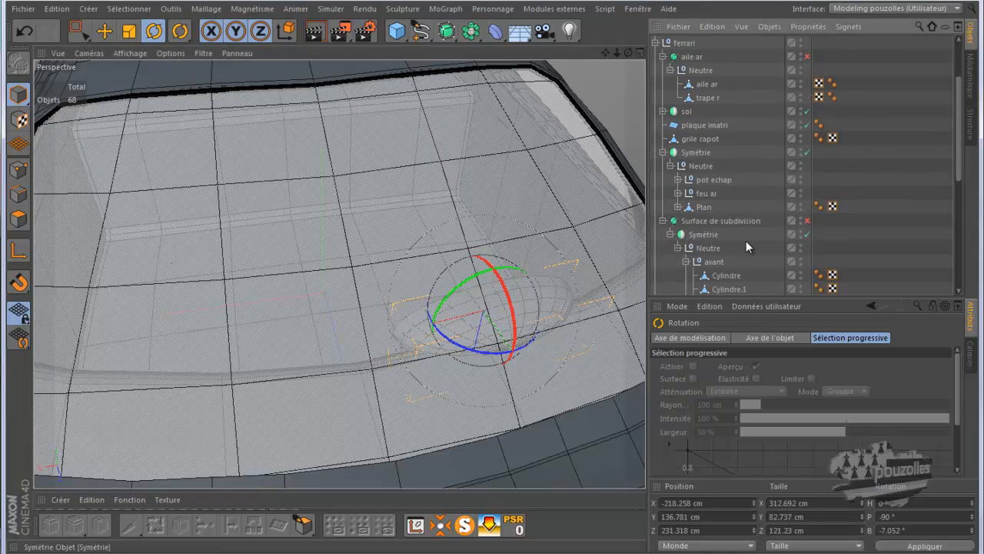
pyautogui.scroll(-3, 746, 243)
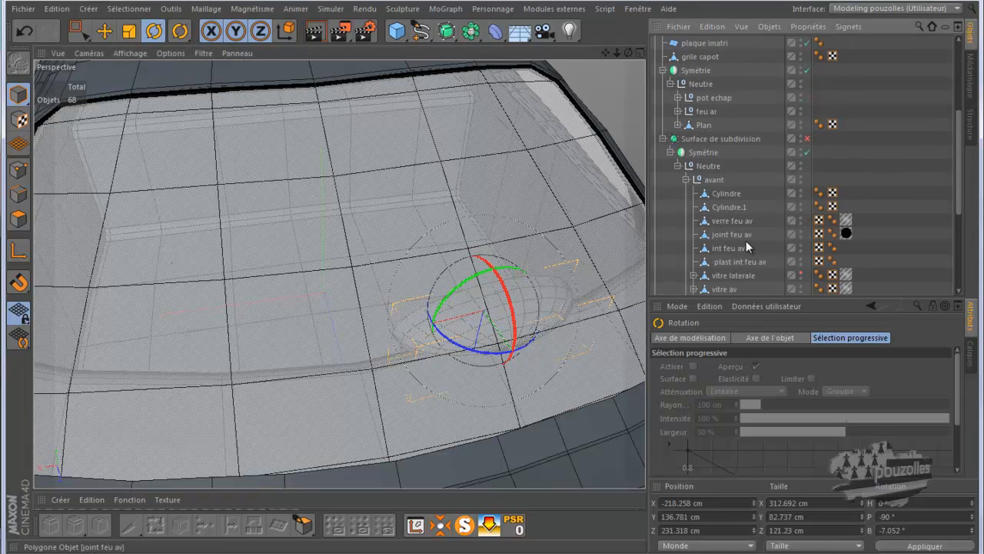
pyautogui.click(800, 286)
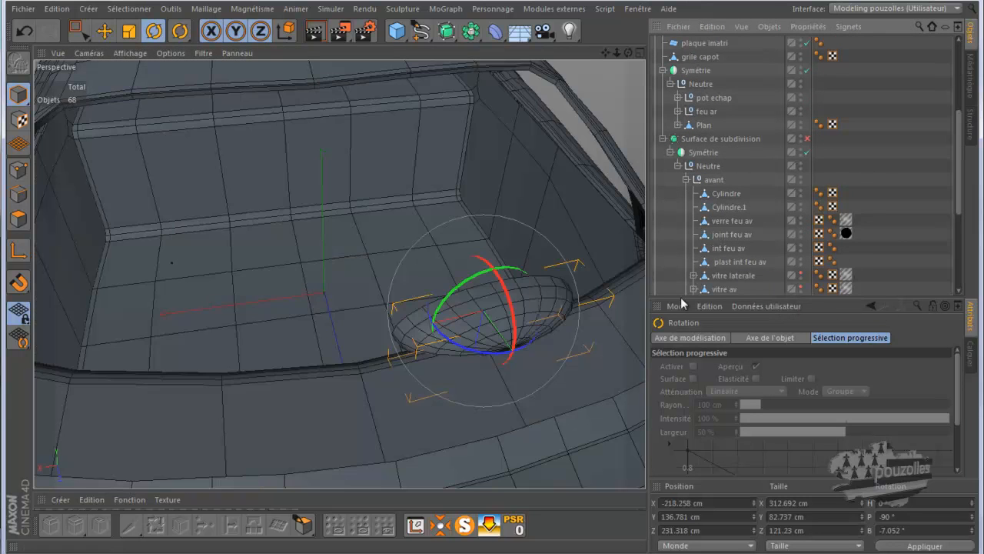
# Check the interior photo Ferrari_550_Maranello_34 for how the instrument cowl sits on the dashboard
pyautogui.moveTo(628, 53); pyautogui.dragTo(489, 284)
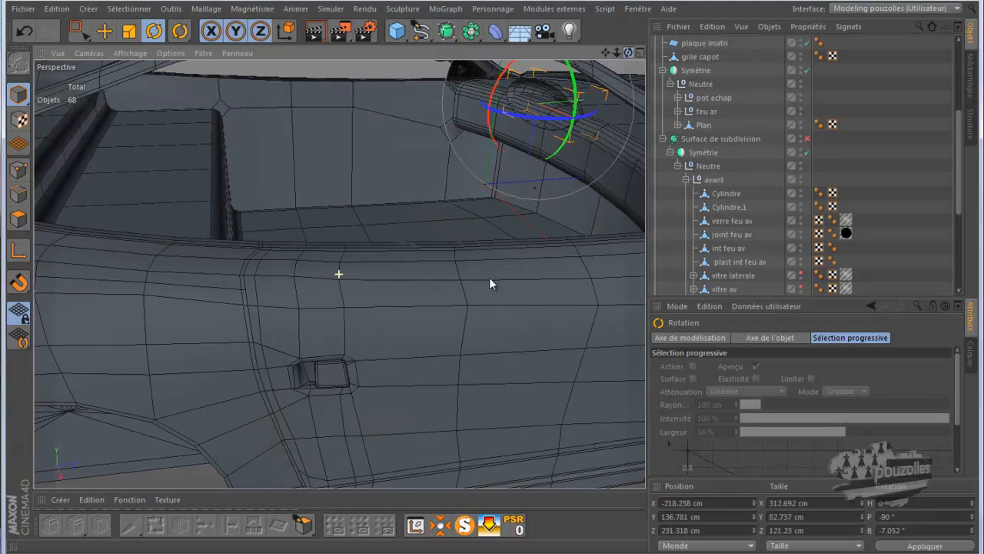
pyautogui.moveTo(412, 553)
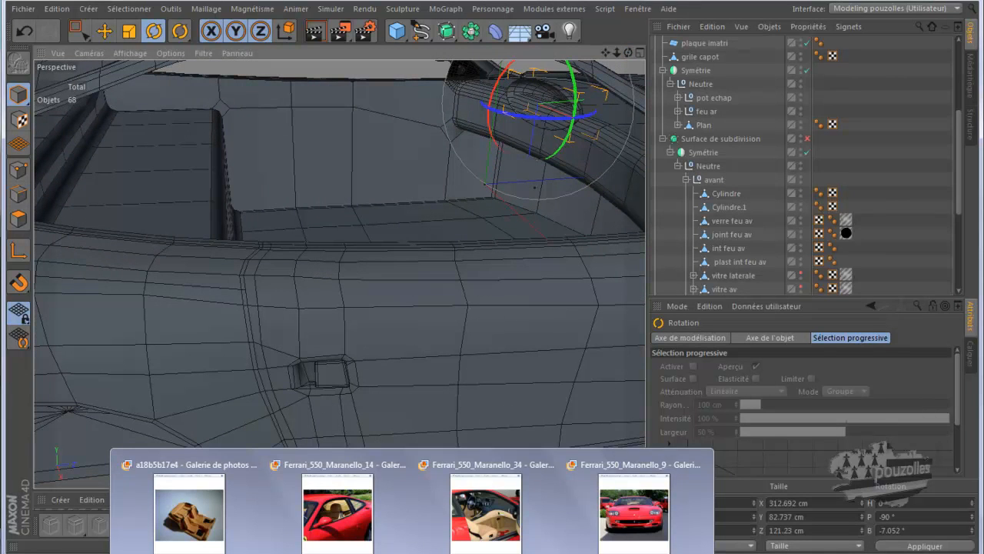
pyautogui.click(450, 549)
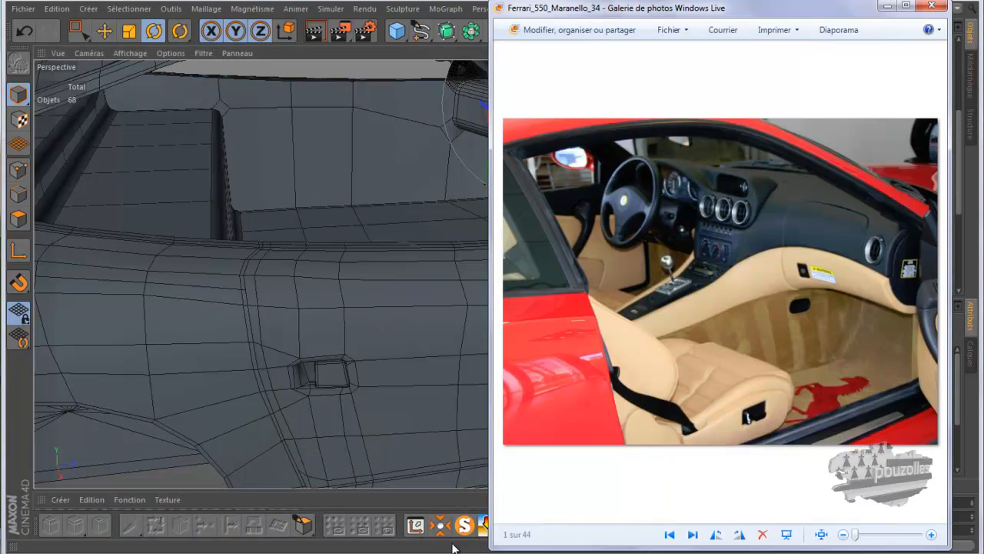
pyautogui.click(374, 4)
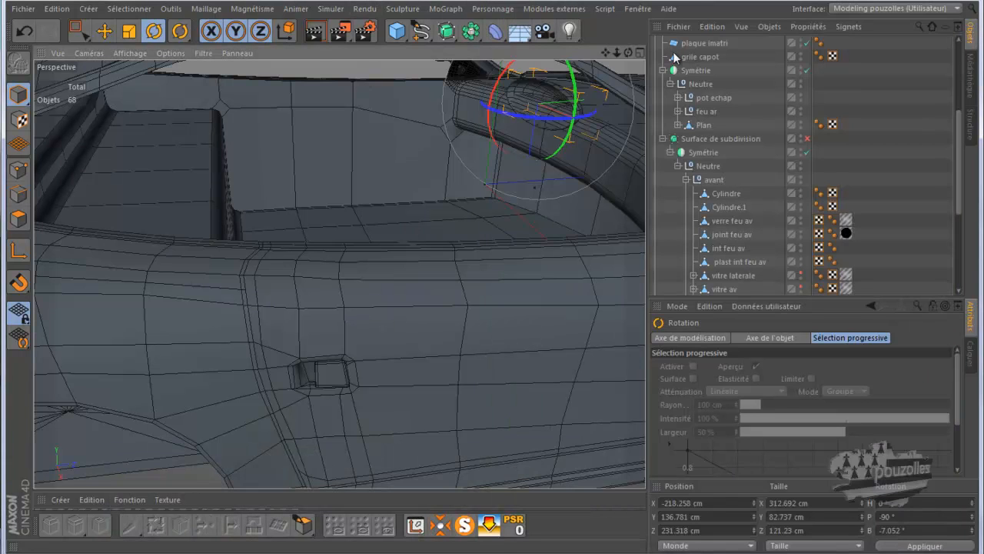
# Examine the hemisphere on the dashboard from inside the cabin and in a render of the car's front
pyautogui.keyDown('alt'); pyautogui.moveTo(369, 314); pyautogui.dragTo(323, 338, button='right'); pyautogui.keyUp('alt')
pyautogui.keyDown('alt'); pyautogui.moveTo(512, 150); pyautogui.dragTo(589, 87, button='right'); pyautogui.keyUp('alt')
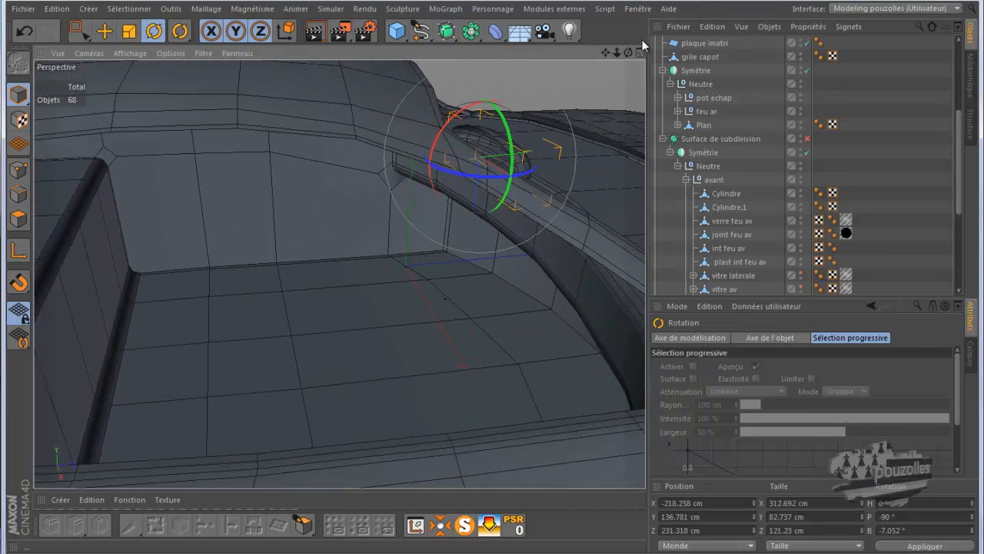
pyautogui.moveTo(629, 51); pyautogui.dragTo(491, 272)
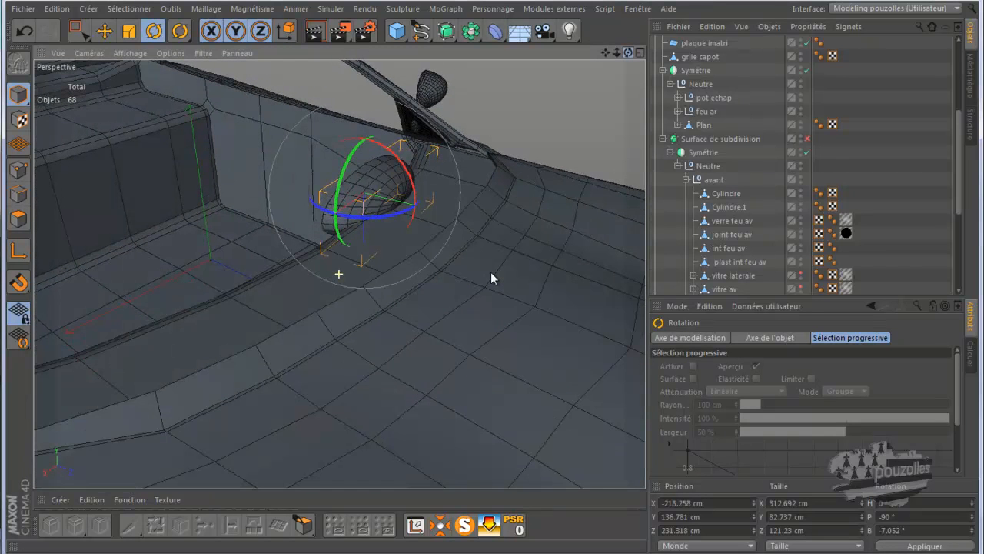
pyautogui.keyDown('alt'); pyautogui.moveTo(503, 124); pyautogui.dragTo(488, 147, button='right'); pyautogui.keyUp('alt')
pyautogui.moveTo(632, 54); pyautogui.dragTo(489, 282)
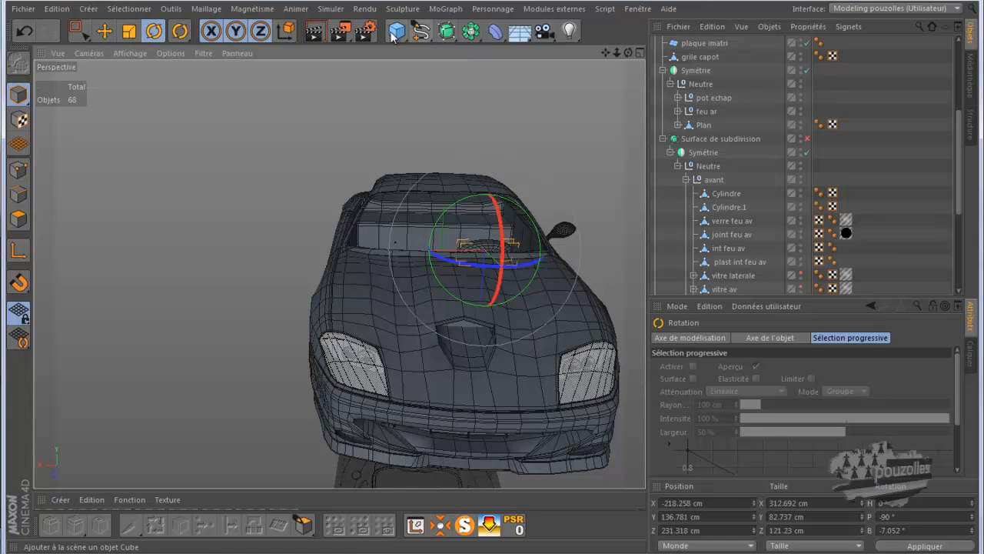
pyautogui.click(314, 31)
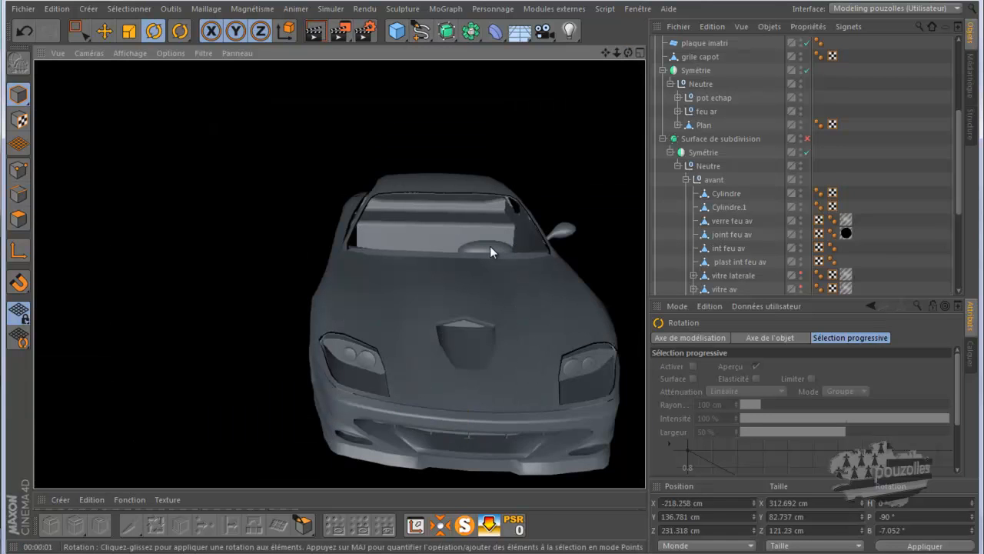
pyautogui.click(490, 246)
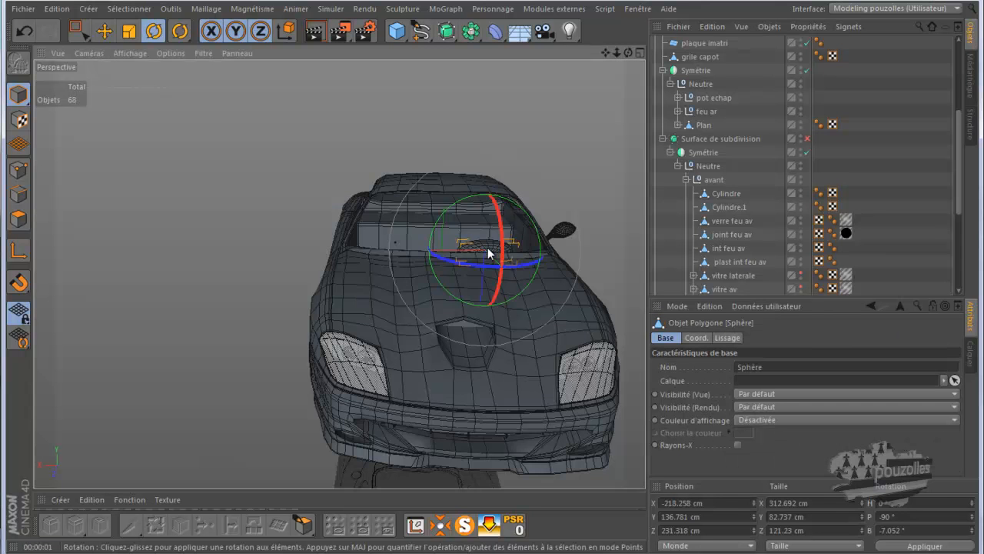
# Compare the hemisphere's proportions with the dashboard in the photo Ferrari_550_Maranello_34 again
pyautogui.moveTo(413, 553)
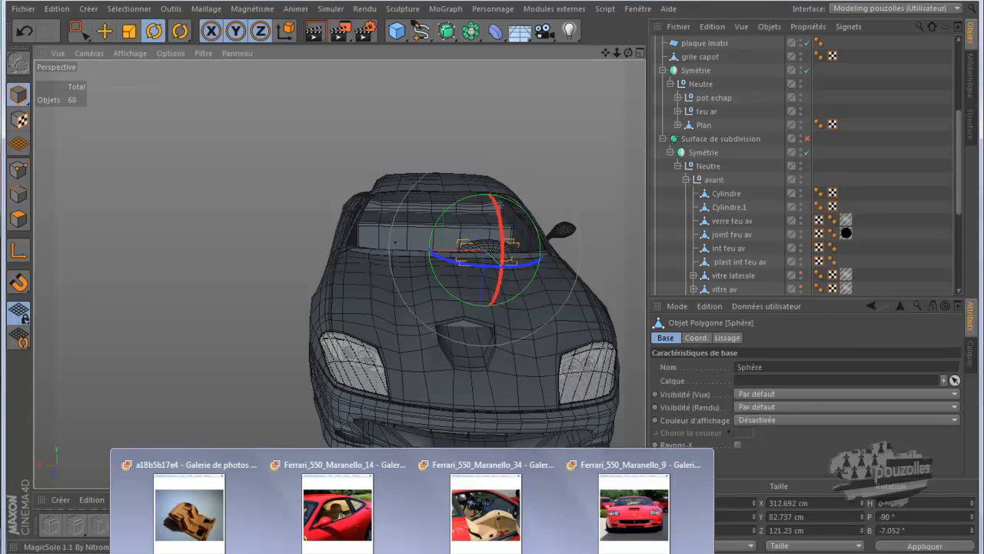
pyautogui.moveTo(486, 543)
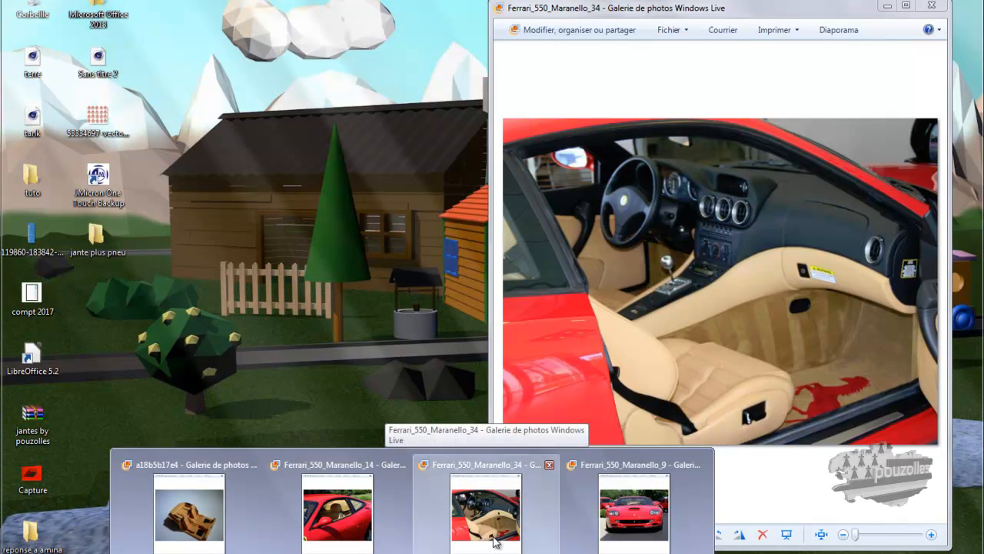
pyautogui.click(496, 542)
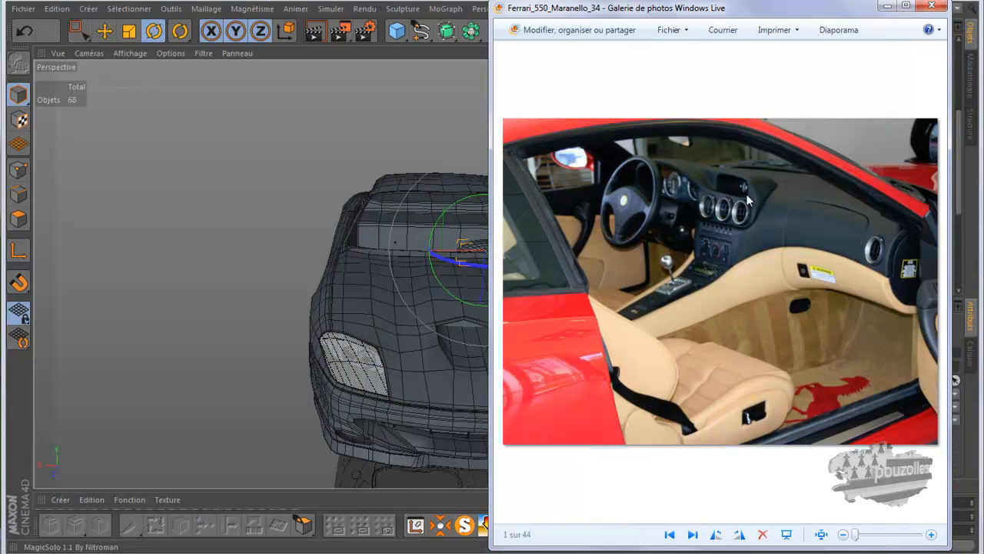
pyautogui.click(886, 6)
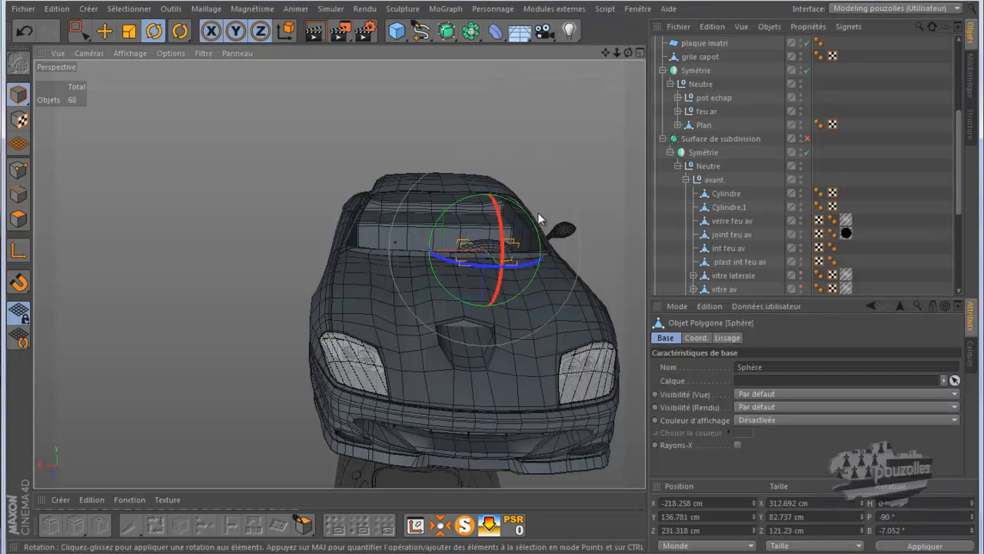
# Enlarge the hemisphere non-uniformly to about 437 cm in X and 208 cm in Z
pyautogui.keyDown('alt'); pyautogui.moveTo(480, 258); pyautogui.dragTo(479, 257, button='right'); pyautogui.keyUp('alt')
pyautogui.keyDown('alt'); pyautogui.moveTo(480, 257); pyautogui.dragTo(493, 121); pyautogui.keyUp('alt')
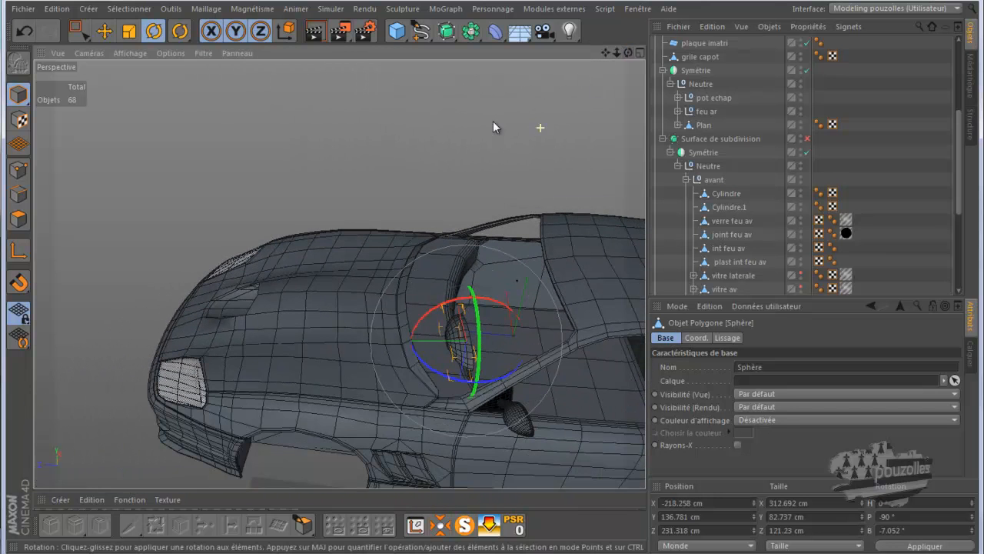
pyautogui.click(123, 31)
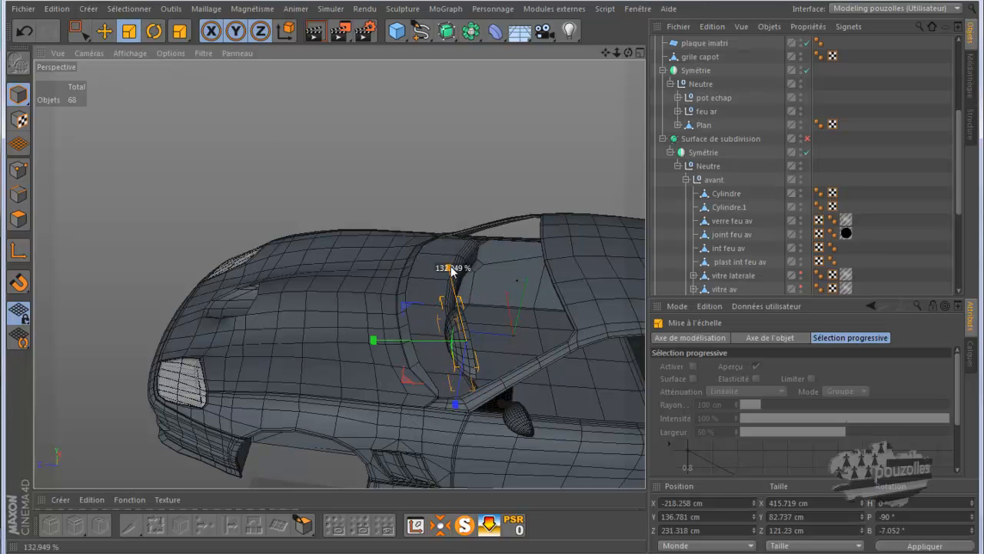
pyautogui.moveTo(489, 345); pyautogui.dragTo(460, 450)
# Show the windscreen glass object vitre av again and scale the hemisphere to about 105 cm in Y
pyautogui.scroll(-3, 792, 240)
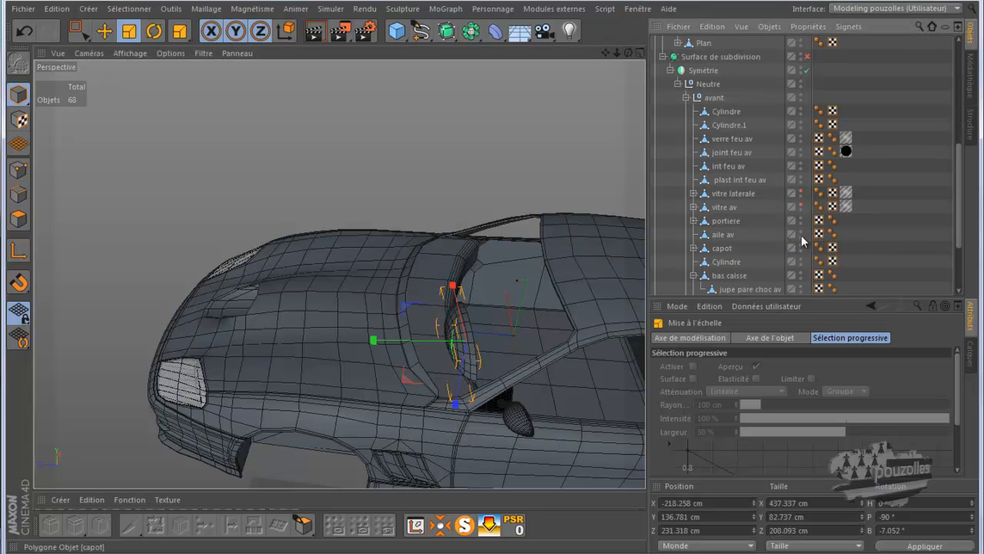
pyautogui.click(800, 203)
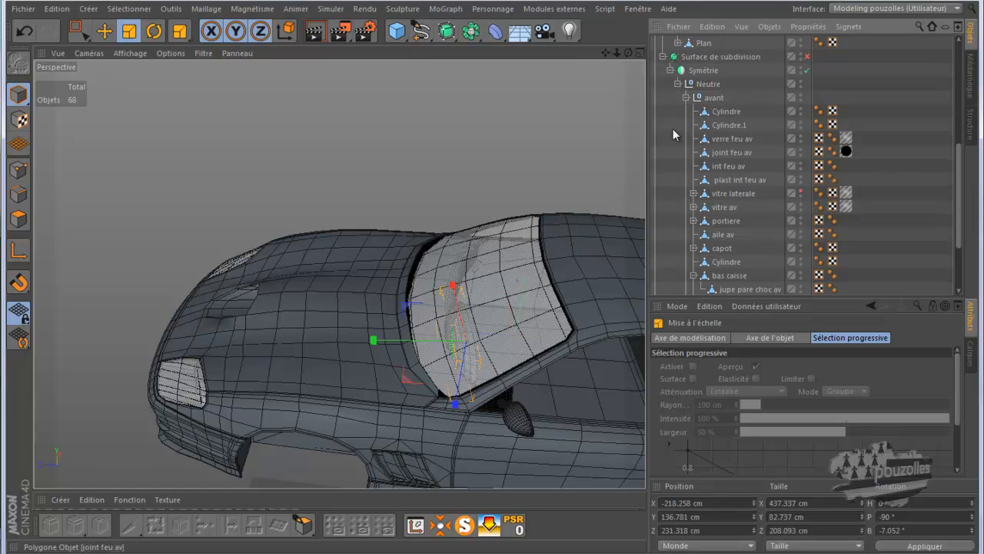
pyautogui.keyDown('alt'); pyautogui.moveTo(487, 279); pyautogui.dragTo(493, 278); pyautogui.keyUp('alt')
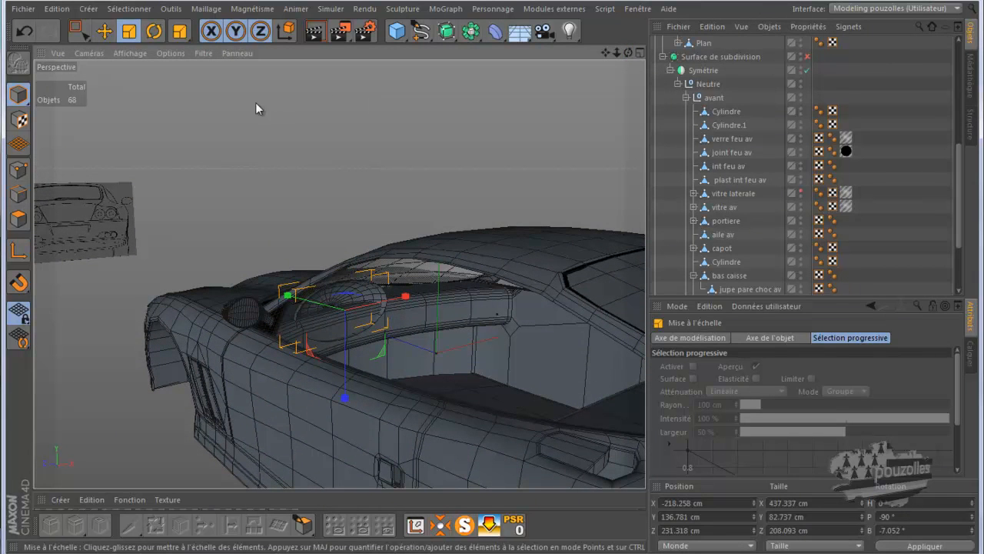
pyautogui.moveTo(287, 295); pyautogui.dragTo(314, 306)
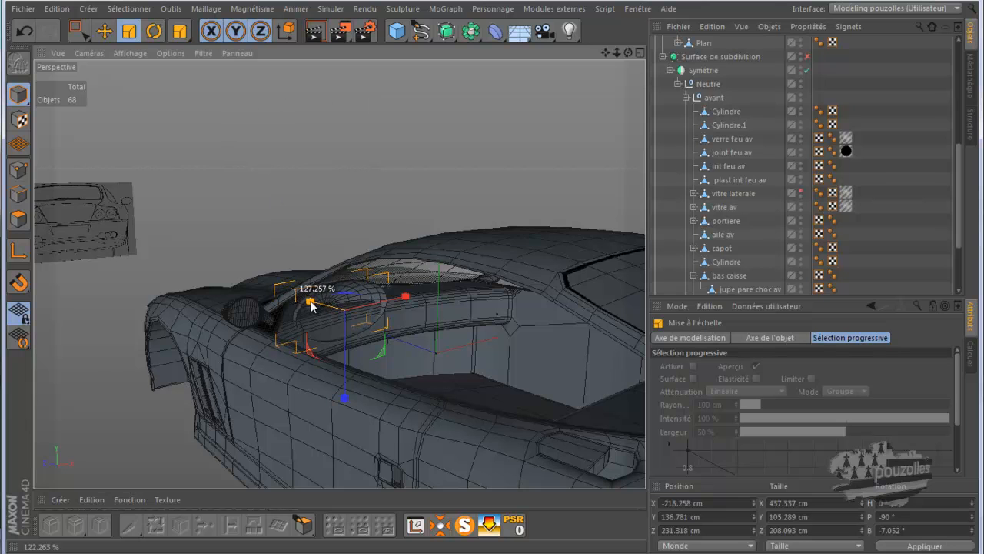
# Move the hemisphere along the dashboard to about X -214, Z 195 cm and render the whole car to check its placement
pyautogui.press('e')
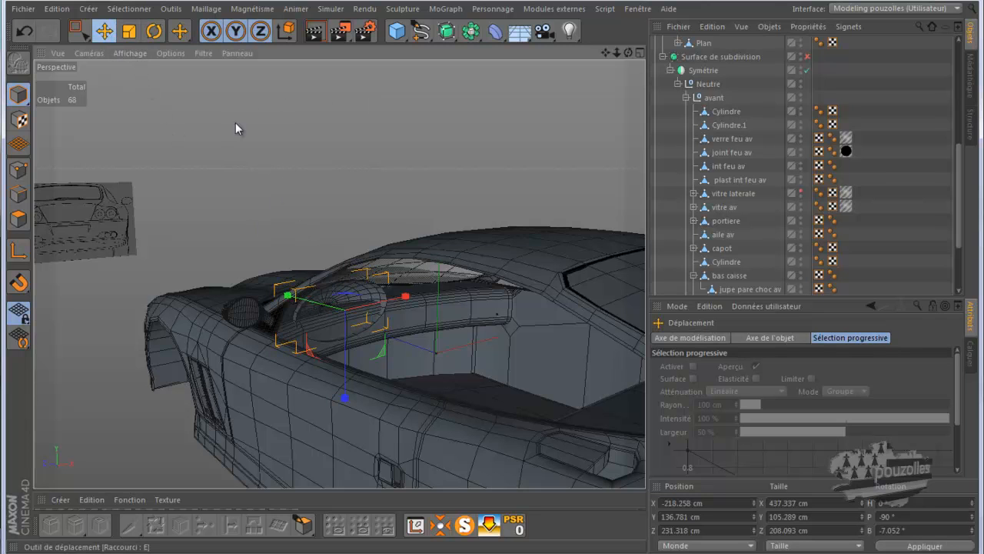
pyautogui.moveTo(312, 307); pyautogui.dragTo(322, 313)
pyautogui.moveTo(628, 54); pyautogui.dragTo(489, 284)
pyautogui.click(315, 30)
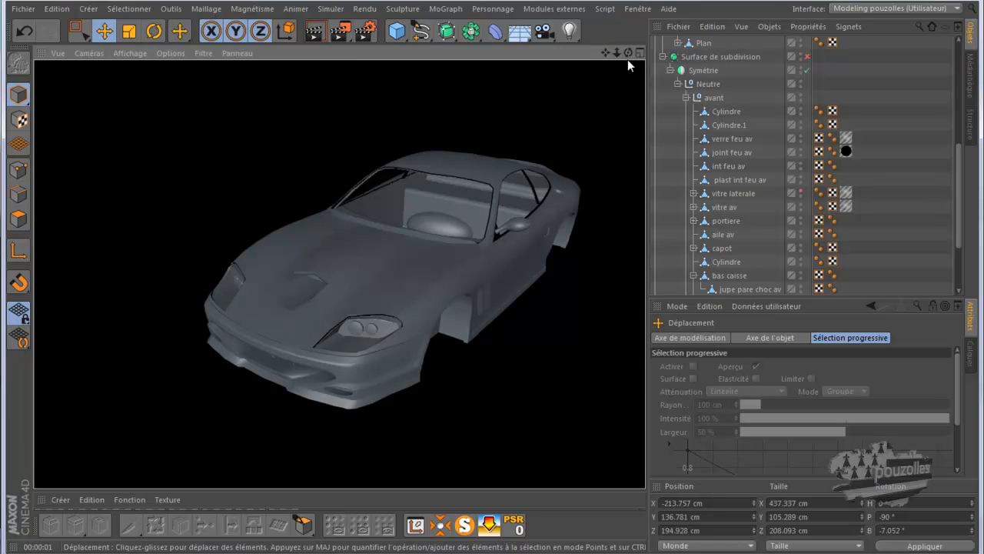
pyautogui.click(492, 278)
# Move the hemisphere forward under the windscreen to about X -223, Z 270 cm
pyautogui.keyDown('alt'); pyautogui.moveTo(428, 212); pyautogui.dragTo(657, 60, button='right'); pyautogui.keyUp('alt')
pyautogui.moveTo(492, 278)
pyautogui.keyDown('alt'); pyautogui.mouseDown()
pyautogui.moveTo(415, 269)
pyautogui.moveTo(498, 284)
pyautogui.mouseUp(); pyautogui.keyUp('alt')
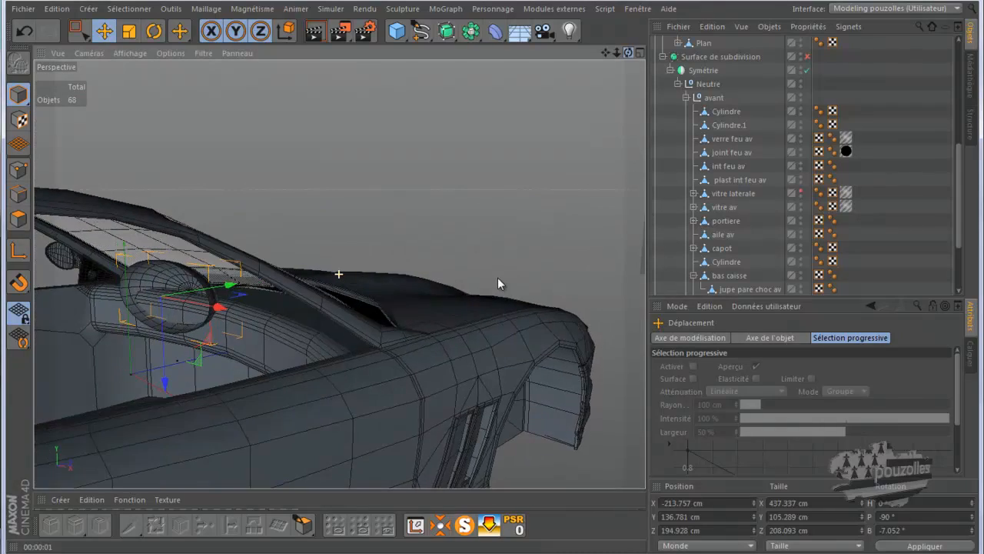
pyautogui.scroll(5, 216, 307)
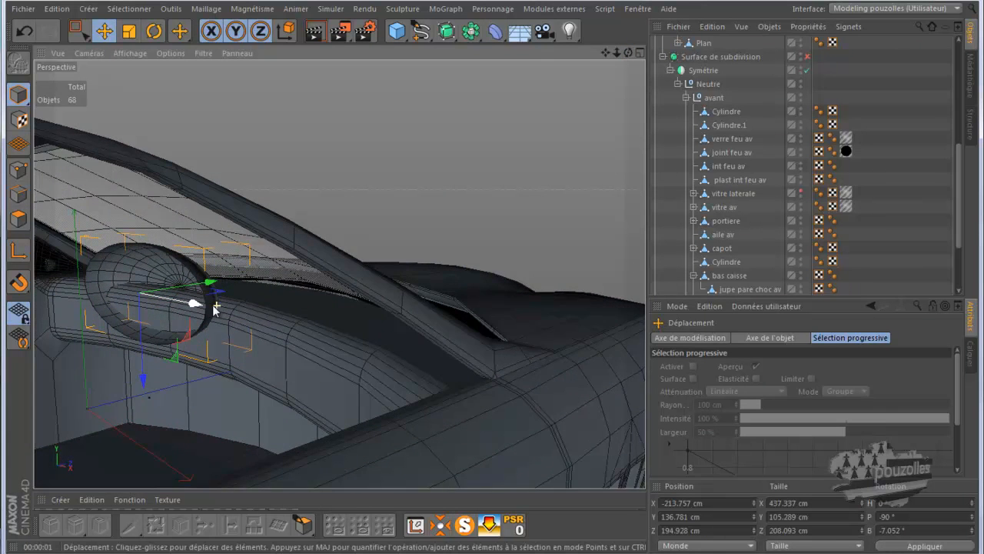
pyautogui.scroll(3, 215, 307)
pyautogui.moveTo(196, 281); pyautogui.dragTo(233, 286)
# Flatten the hemisphere to about 167 cm in Z and render the car from the front to check the cowl
pyautogui.click(129, 31)
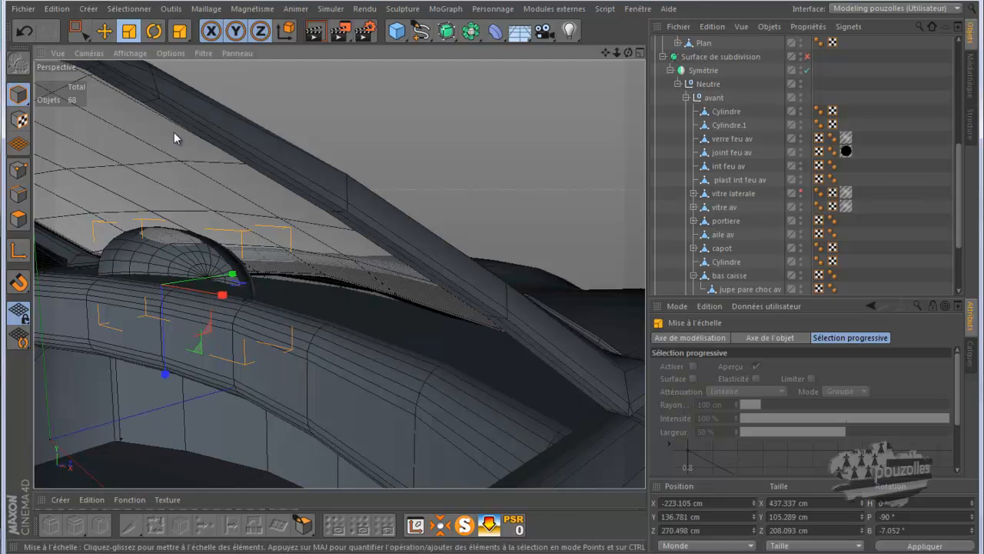
pyautogui.moveTo(166, 377); pyautogui.dragTo(171, 363)
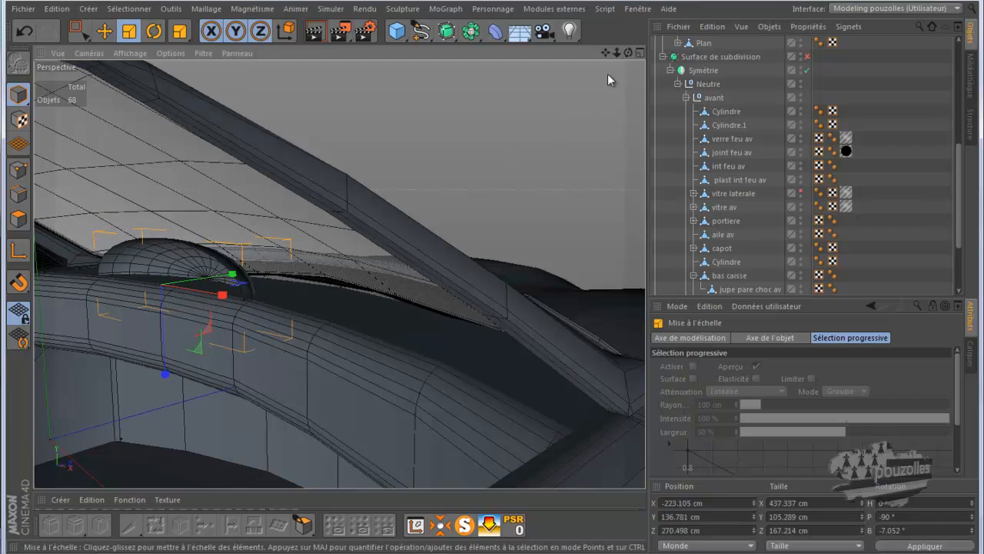
pyautogui.keyDown('alt'); pyautogui.moveTo(479, 285); pyautogui.dragTo(493, 277); pyautogui.keyUp('alt')
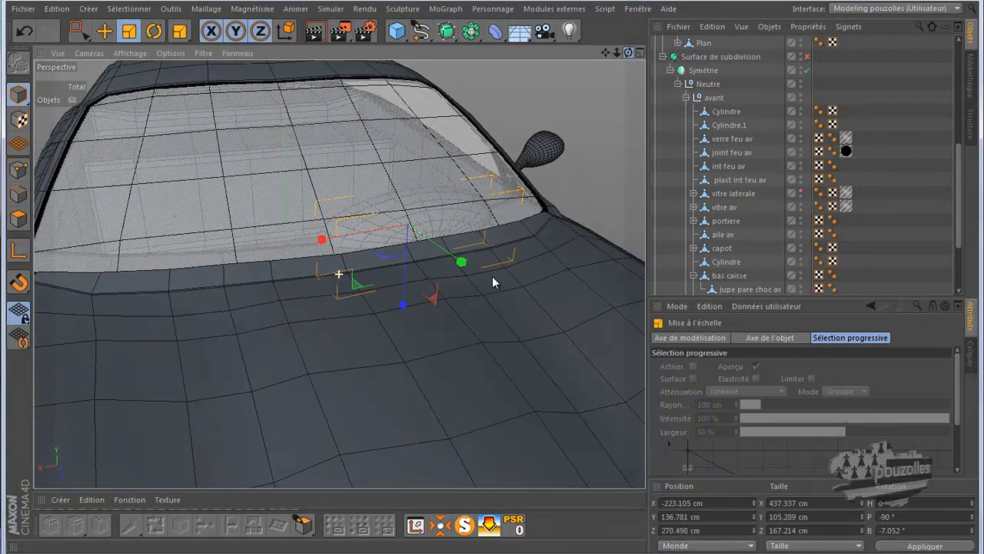
pyautogui.scroll(-5, 273, 233)
pyautogui.scroll(-2, 262, 233)
pyautogui.click(313, 34)
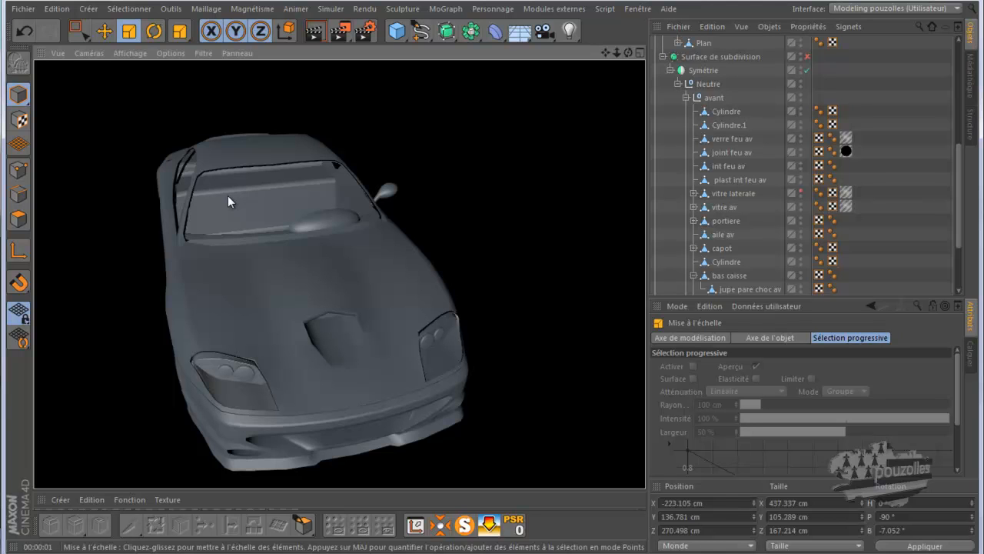
# Frame the whole car from the front side and expand the material manager below the perspective view
pyautogui.moveTo(629, 52); pyautogui.dragTo(483, 273)
pyautogui.moveTo(606, 53); pyautogui.dragTo(343, 372)
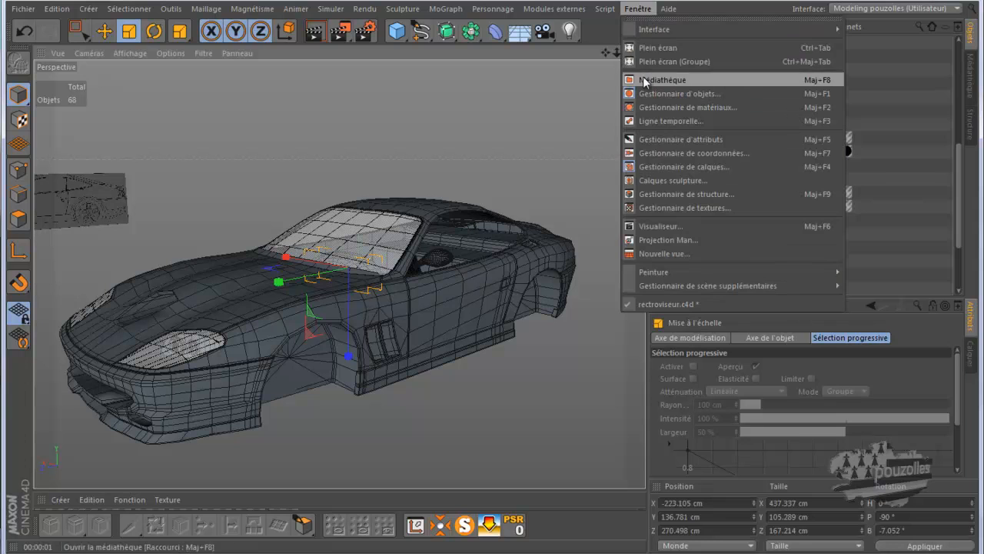
pyautogui.click(653, 107)
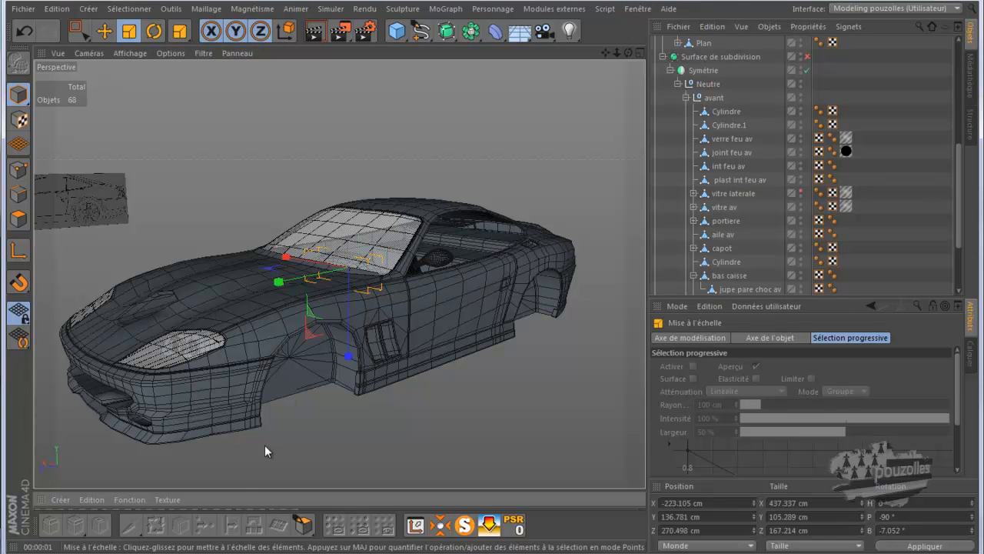
pyautogui.moveTo(223, 490); pyautogui.dragTo(242, 443)
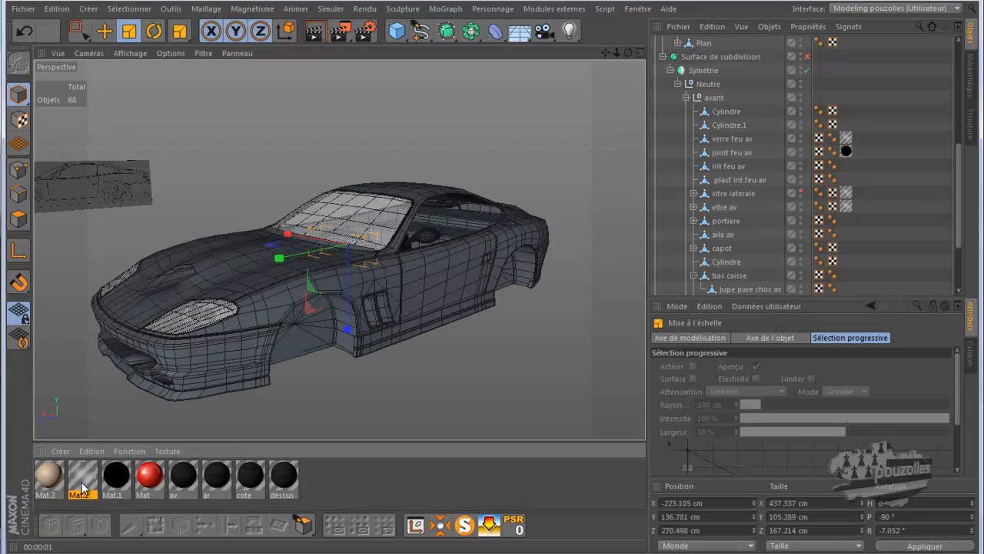
# Darken the colour of the glass material Mat.2 to grey RGB 140, 140, 140 and move the material editor off the car
pyautogui.click(82, 487)
pyautogui.doubleClick(82, 487)
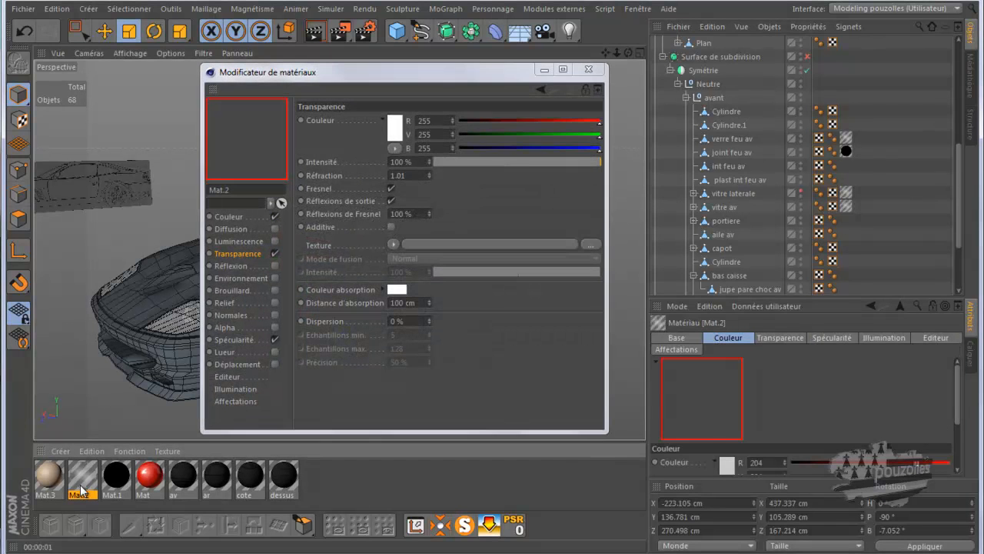
pyautogui.click(237, 217)
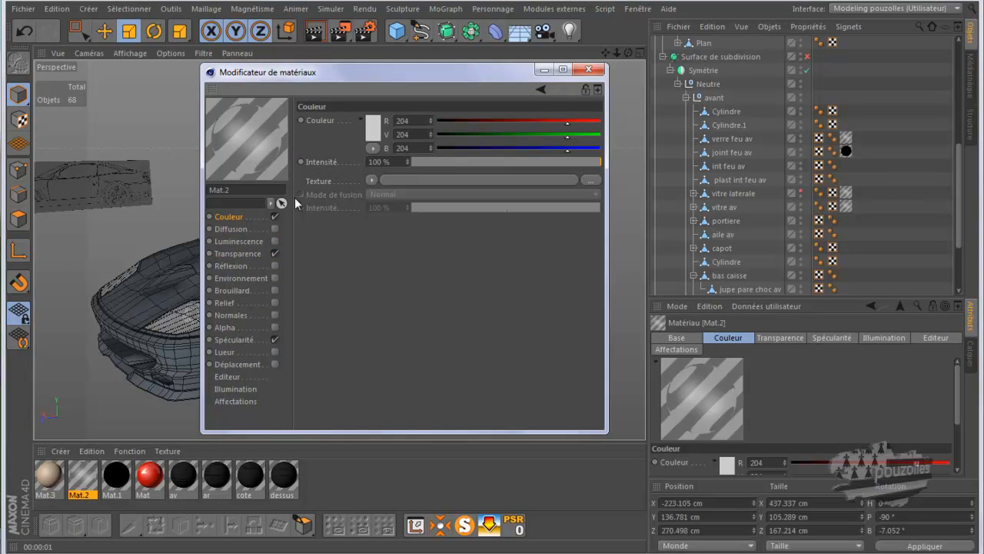
pyautogui.click(369, 126)
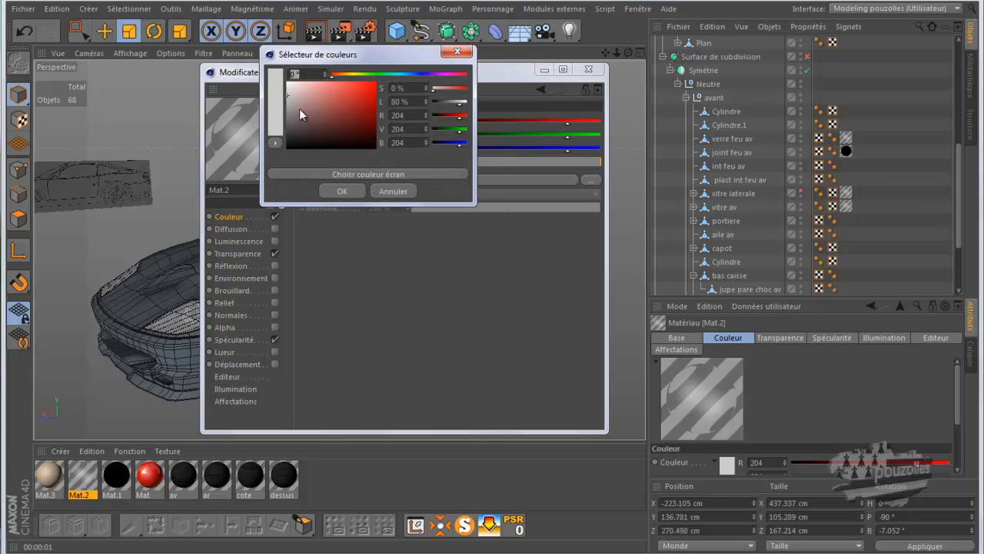
pyautogui.moveTo(303, 108); pyautogui.dragTo(285, 110)
pyautogui.click(343, 191)
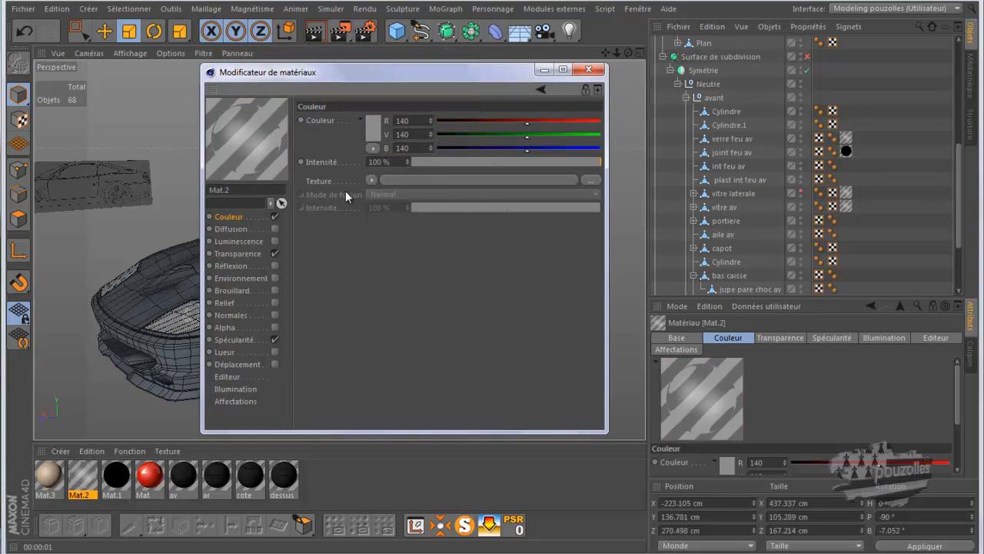
pyautogui.moveTo(470, 77); pyautogui.dragTo(828, 126)
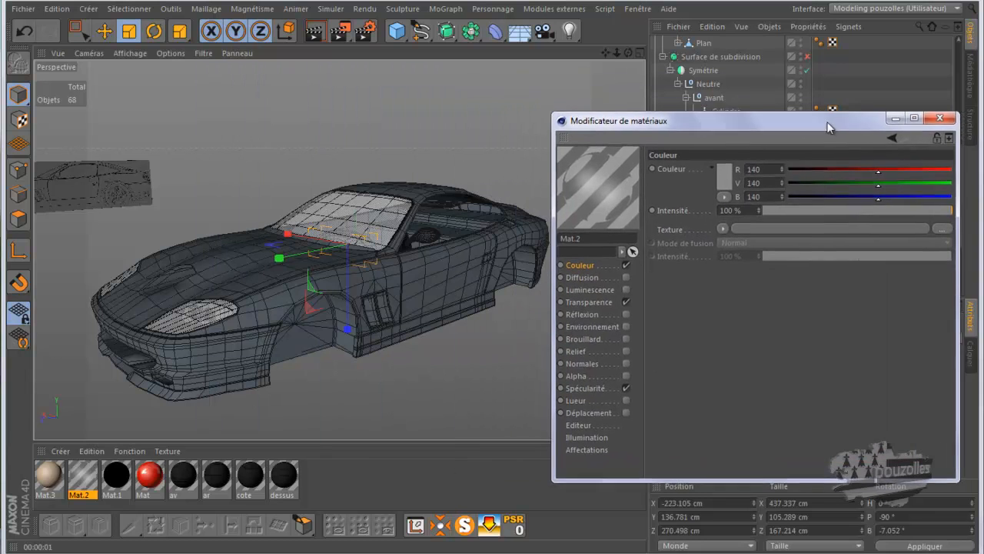
# Set the absorption colour of Mat.2's transparency to light grey, rendering the car before and after the change
pyautogui.click(321, 35)
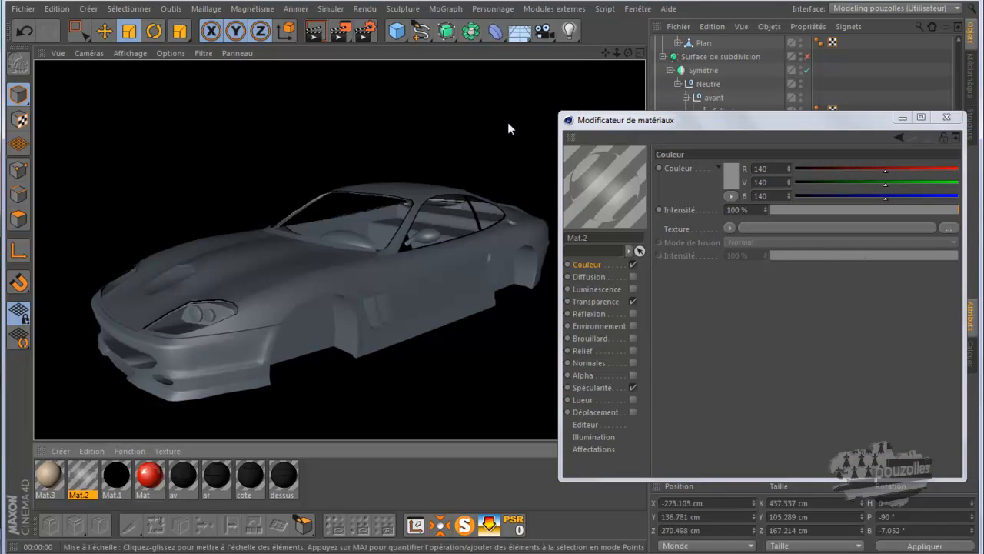
pyautogui.click(595, 302)
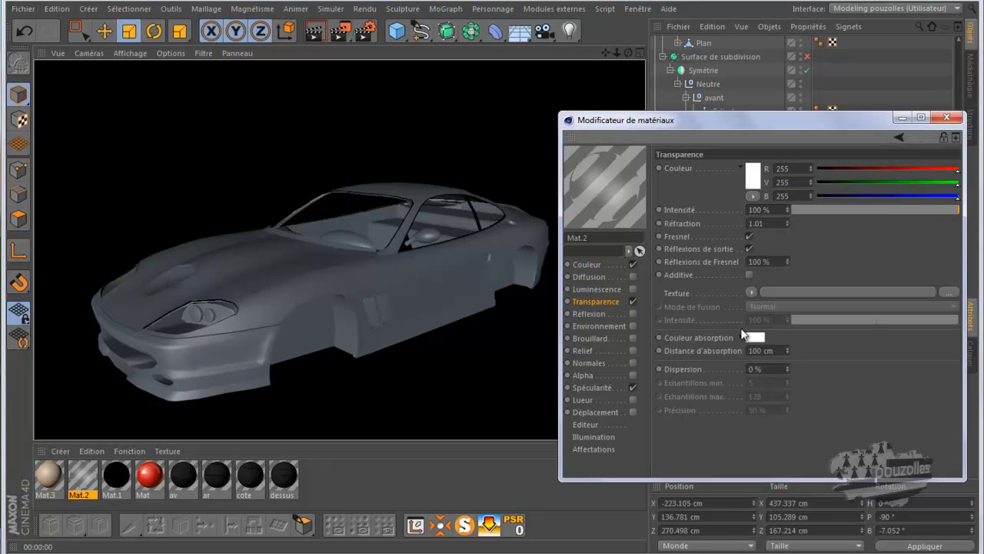
pyautogui.click(760, 339)
pyautogui.moveTo(683, 302); pyautogui.dragTo(676, 313)
pyautogui.click(732, 401)
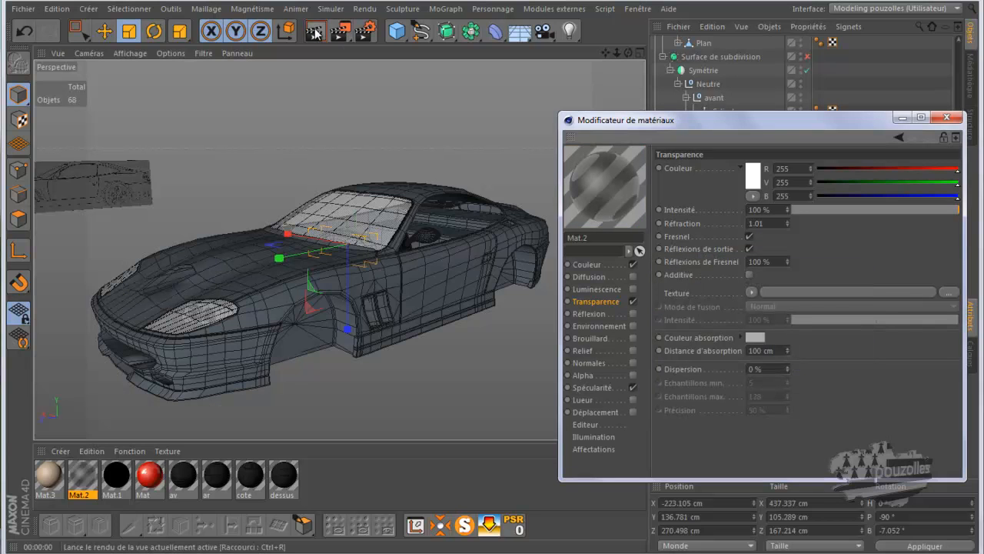
pyautogui.click(315, 34)
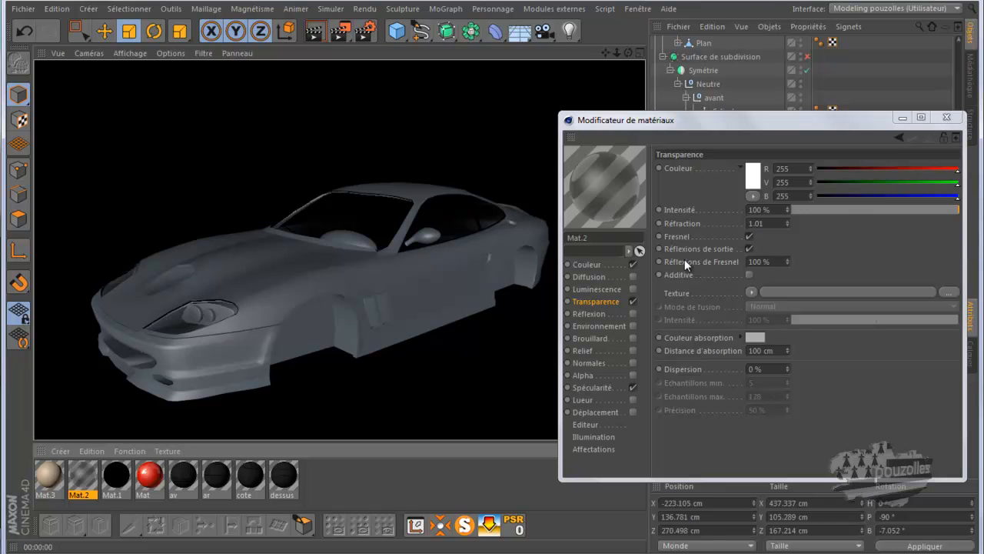
# Set the transparency colour of Mat.2 to grey RGB 179, 179, 179 and render the car
pyautogui.click(752, 175)
pyautogui.click(669, 151)
pyautogui.click(729, 244)
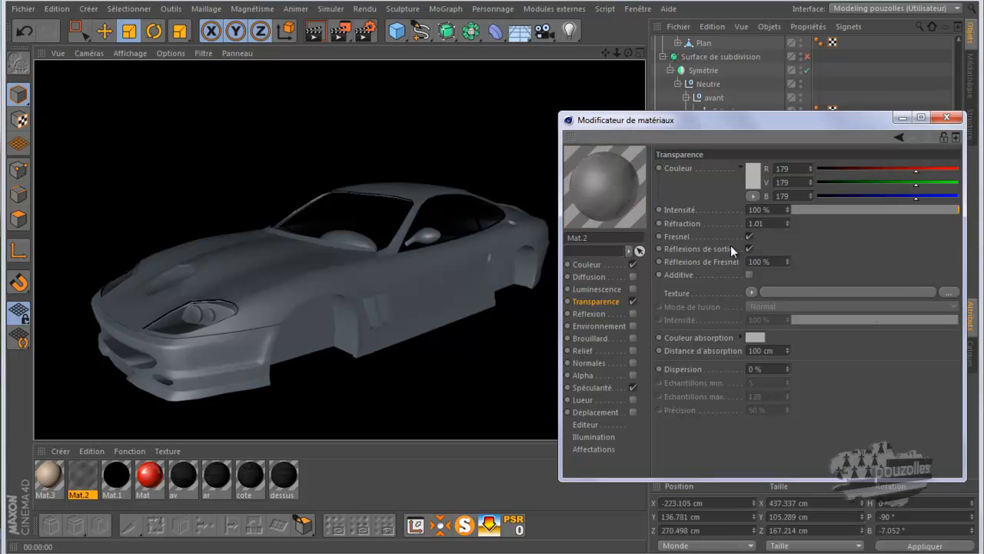
pyautogui.click(315, 31)
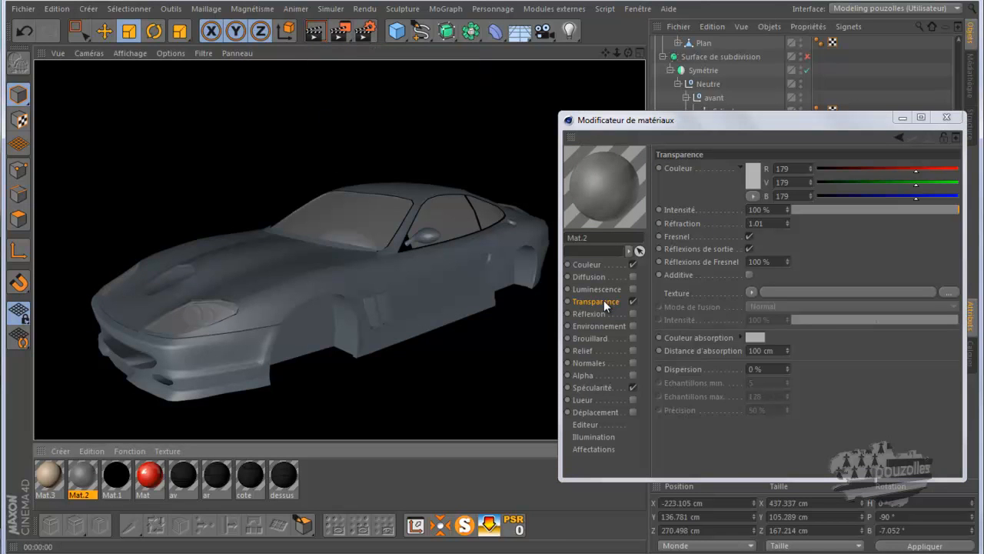
# Set the refraction of Mat.2 to 1.2 and render the car, also from slightly farther away
pyautogui.doubleClick(758, 223)
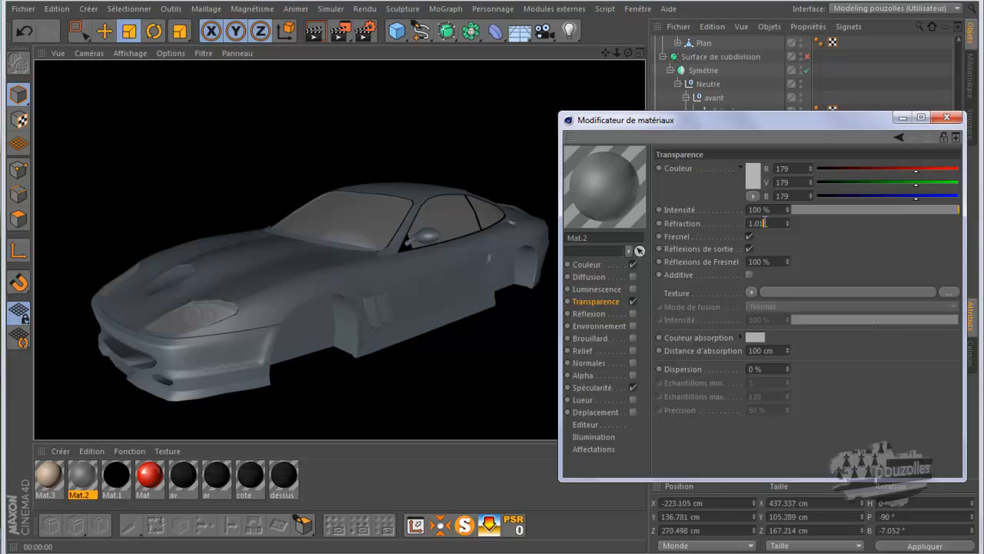
pyautogui.write('2')
pyautogui.press('Return')
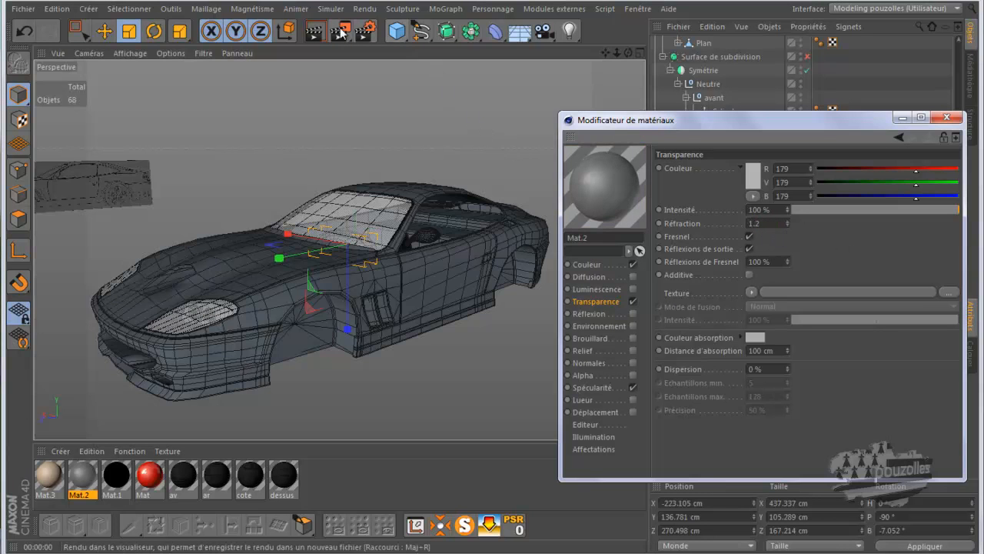
pyautogui.click(313, 31)
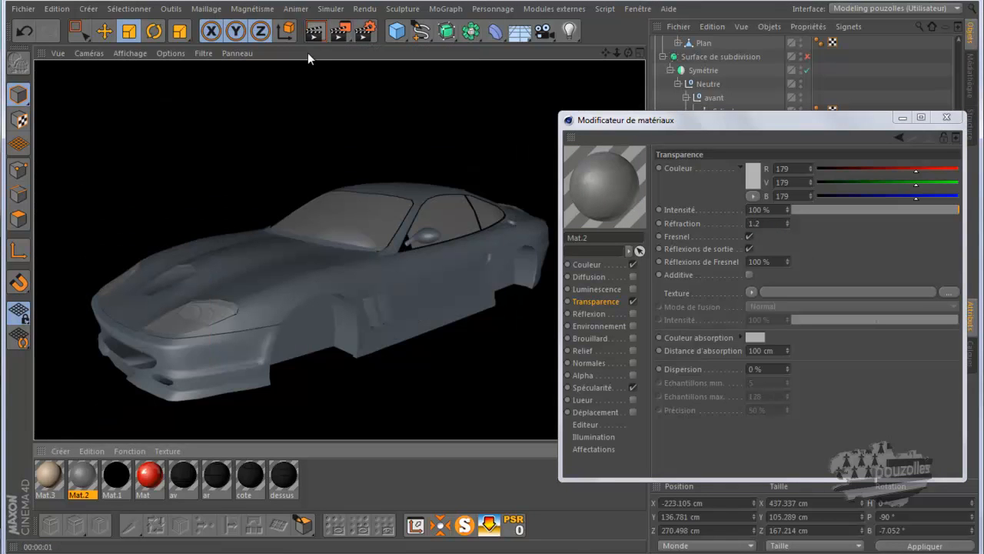
pyautogui.click(296, 264)
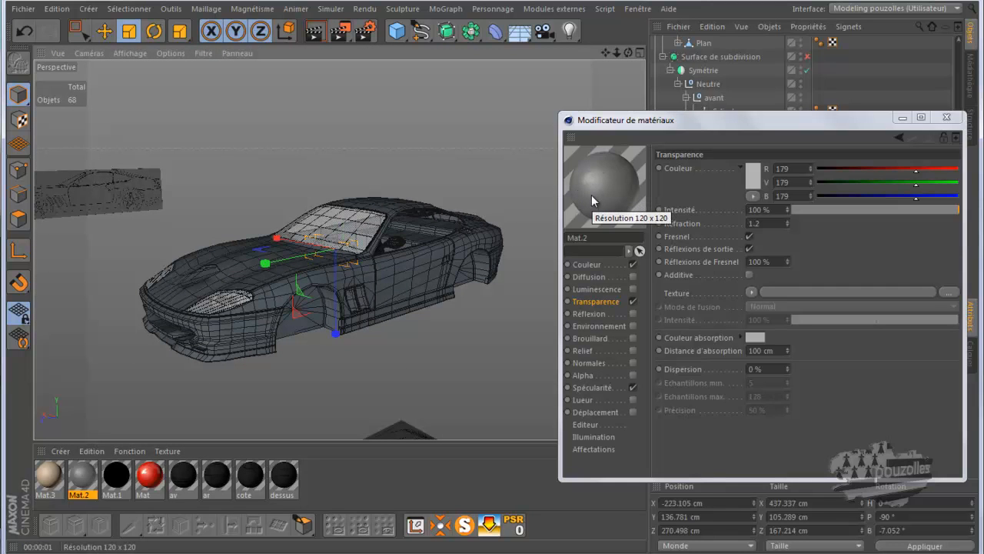
pyautogui.click(310, 32)
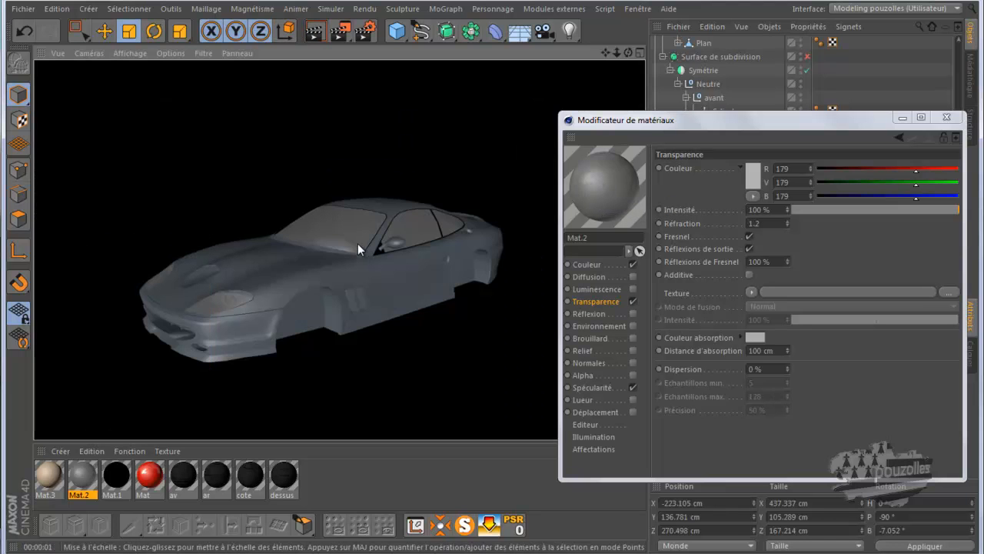
# Lighten Mat.2's transparency colour to RGB 195, 190, 190, render the car and close the material editor
pyautogui.click(753, 175)
pyautogui.click(670, 139)
pyautogui.click(724, 232)
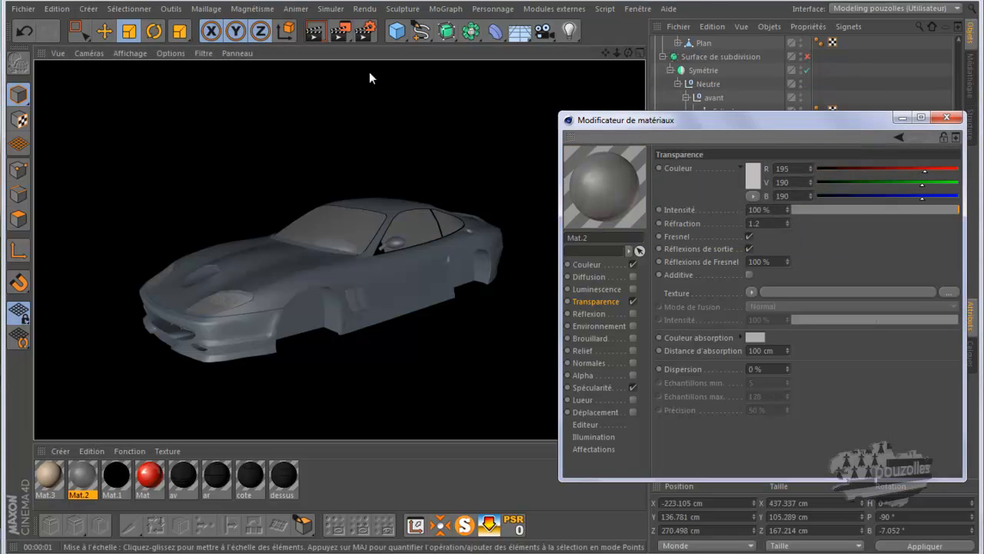
pyautogui.click(314, 35)
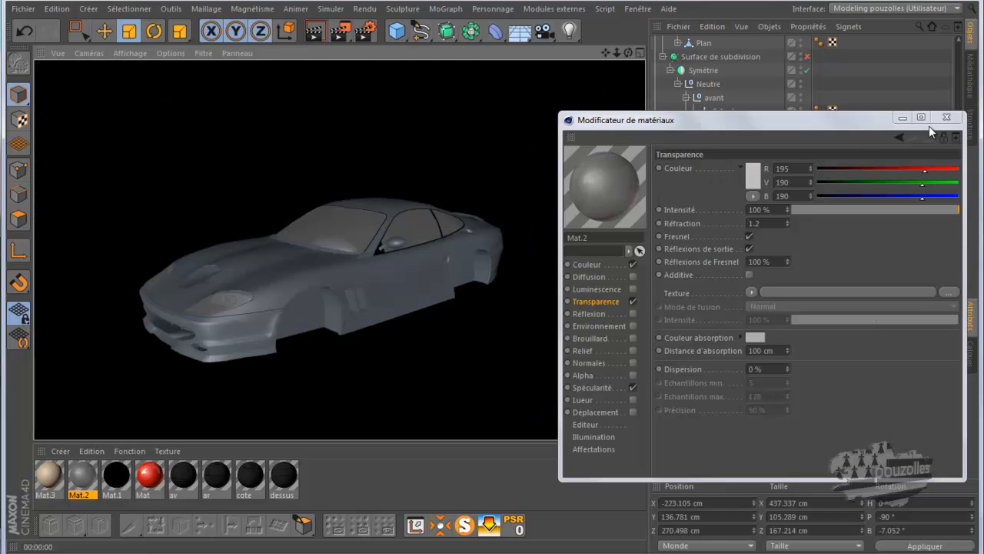
pyautogui.click(947, 117)
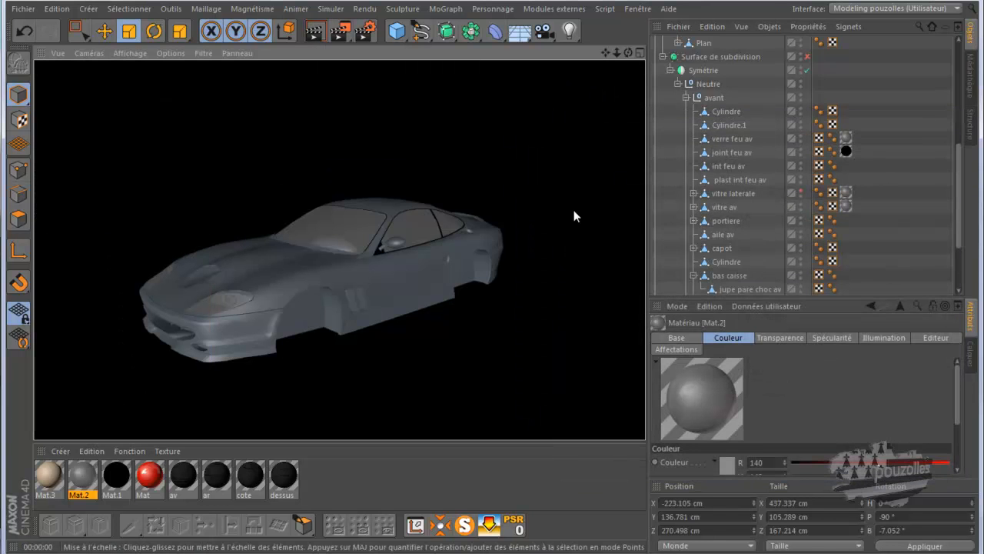
# Select the Sphère object, turn the car to a side view and enlarge the object list to show more of the hierarchy
pyautogui.click(703, 43)
pyautogui.scroll(6, 699, 57)
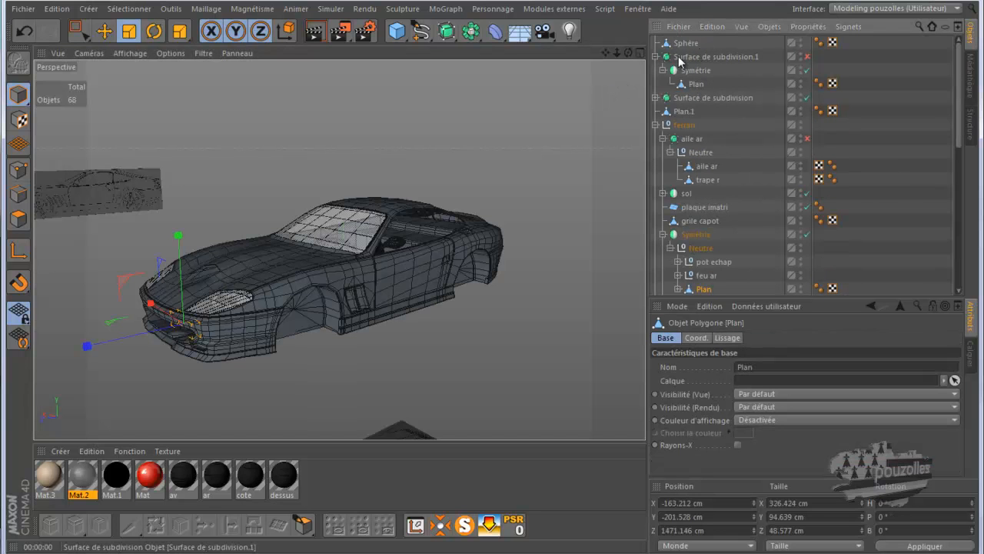
pyautogui.click(687, 44)
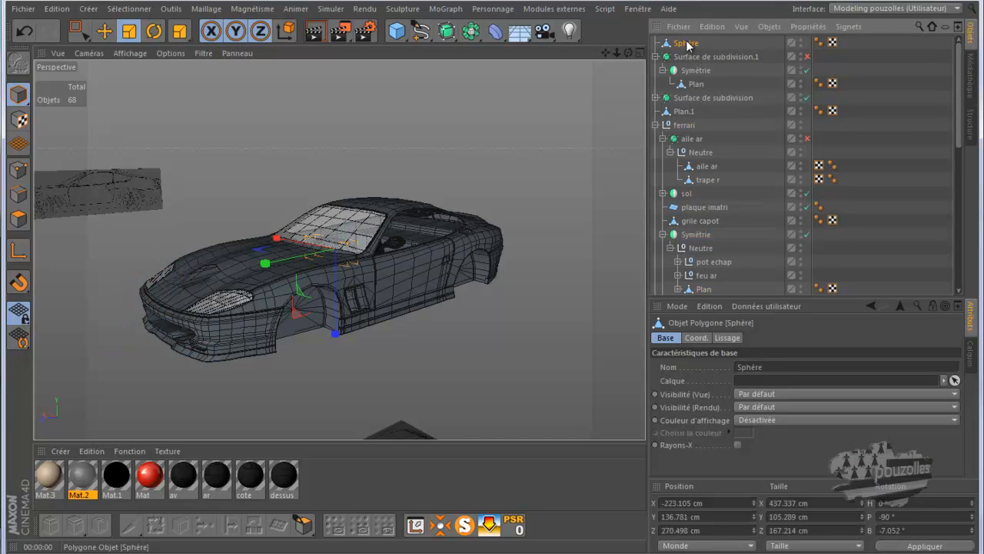
pyautogui.moveTo(629, 52); pyautogui.dragTo(491, 273)
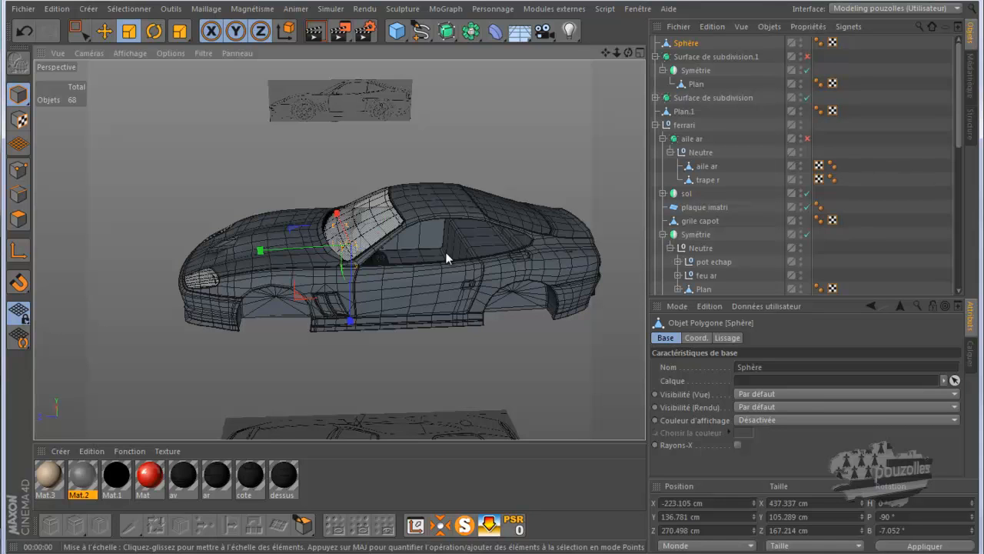
pyautogui.moveTo(757, 296); pyautogui.dragTo(767, 467)
pyautogui.scroll(-5, 742, 280)
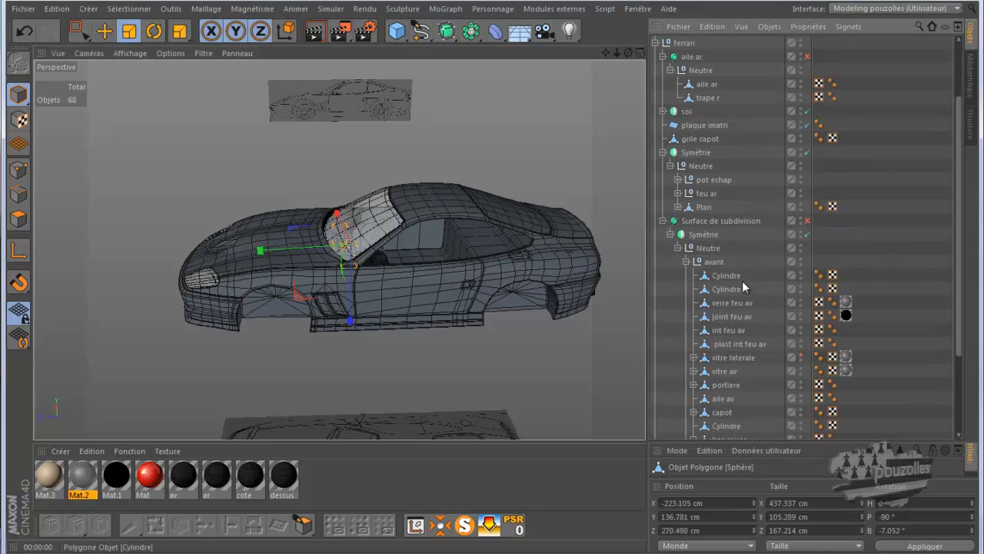
pyautogui.scroll(5, 742, 280)
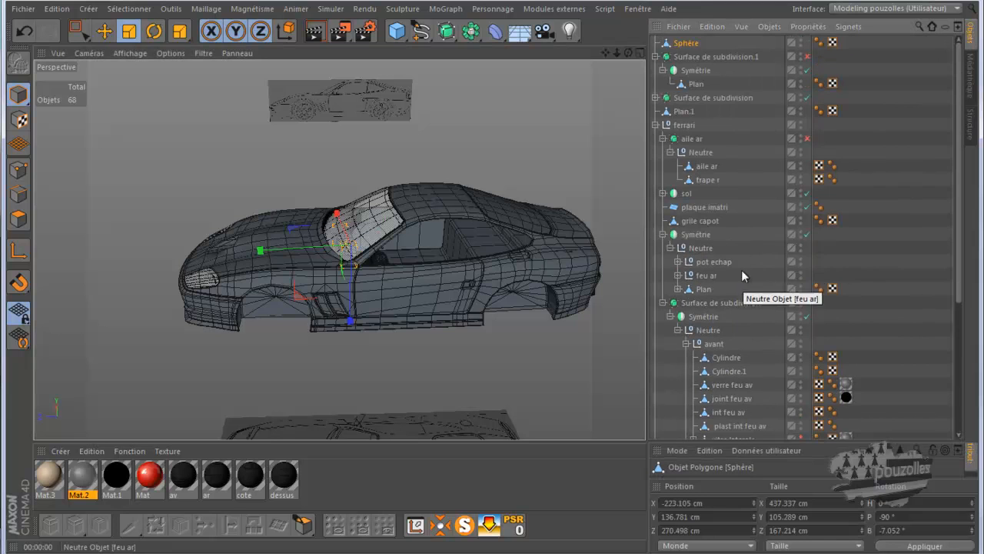
# Select the Symétrie object holding the front body parts and look through the scene's object hierarchy
pyautogui.click(260, 237)
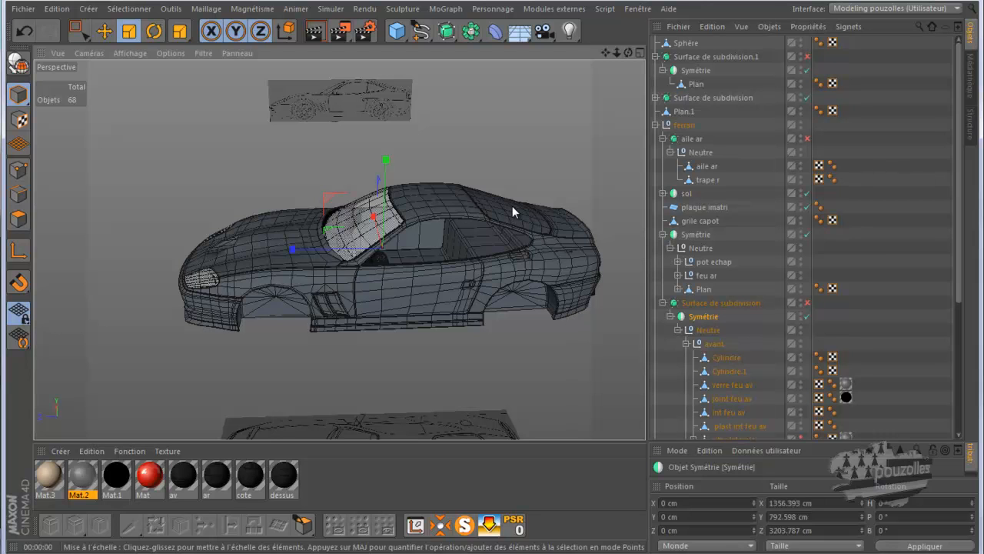
pyautogui.scroll(-4, 722, 196)
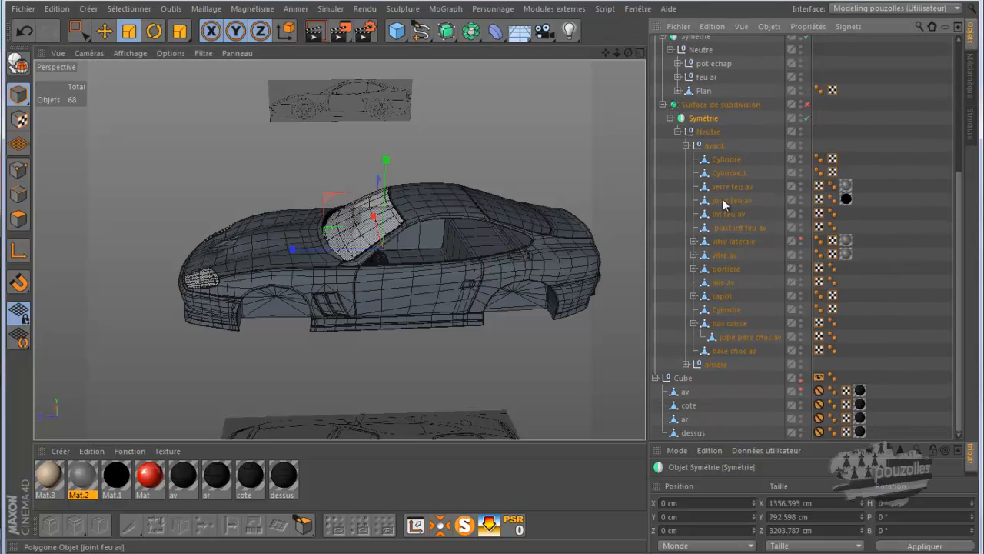
pyautogui.scroll(4, 723, 198)
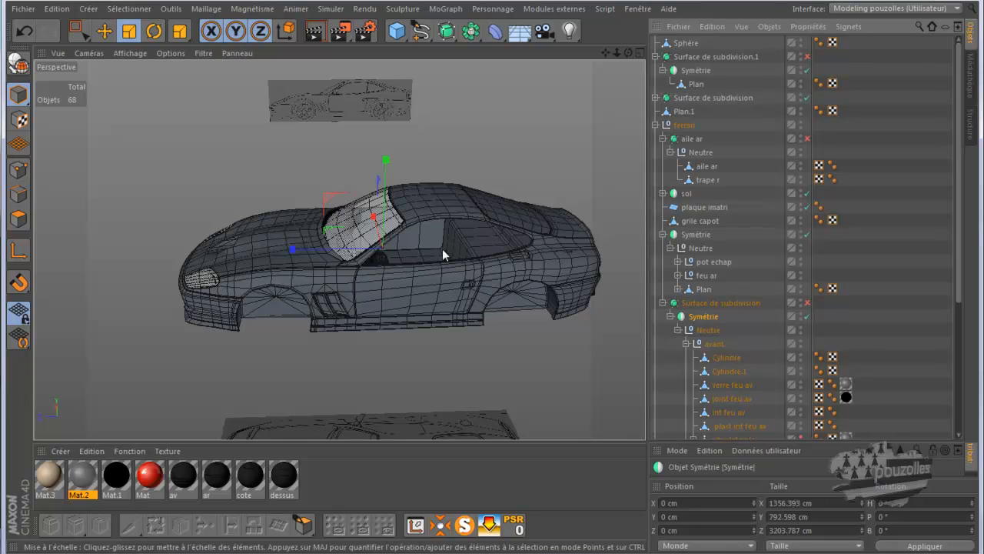
pyautogui.scroll(-3, 732, 260)
pyautogui.scroll(3, 732, 260)
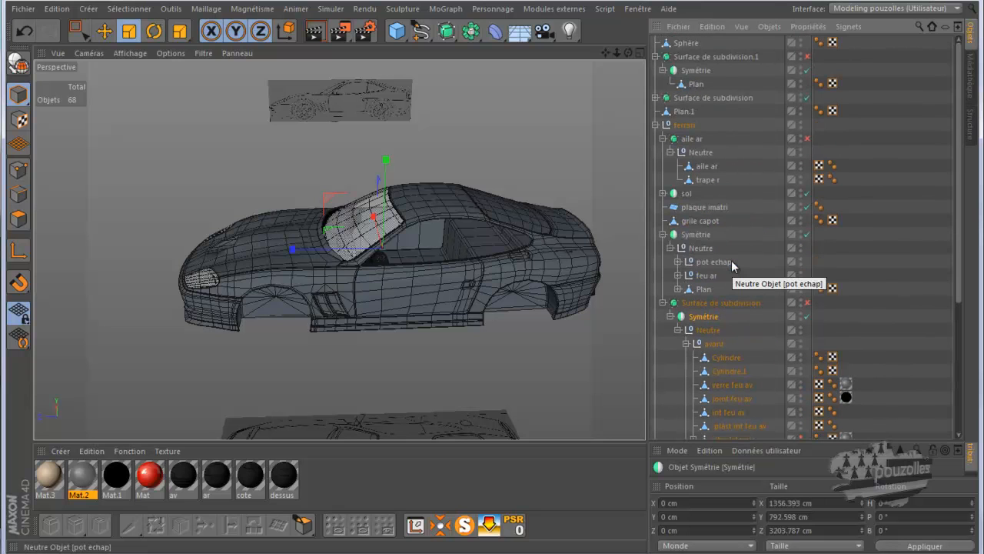